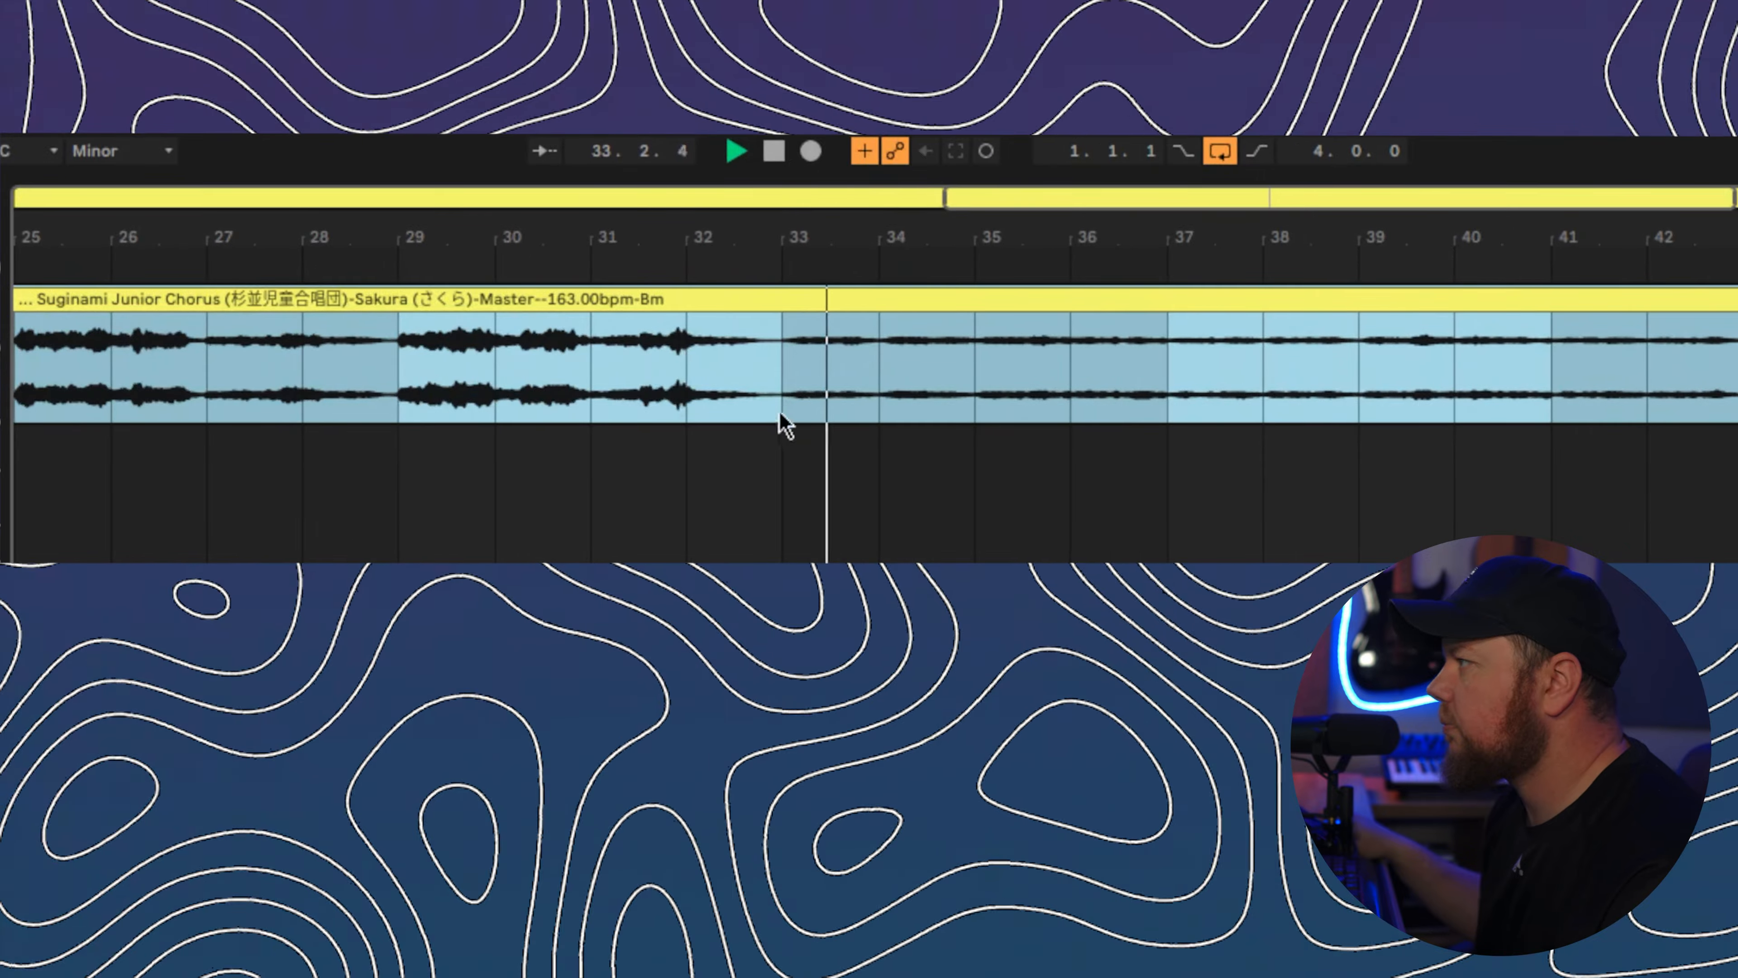
- Split the Suginami Junior Chorus sample clip at bar 33 and at bar 5
right_click(788, 369)
click(860, 473)
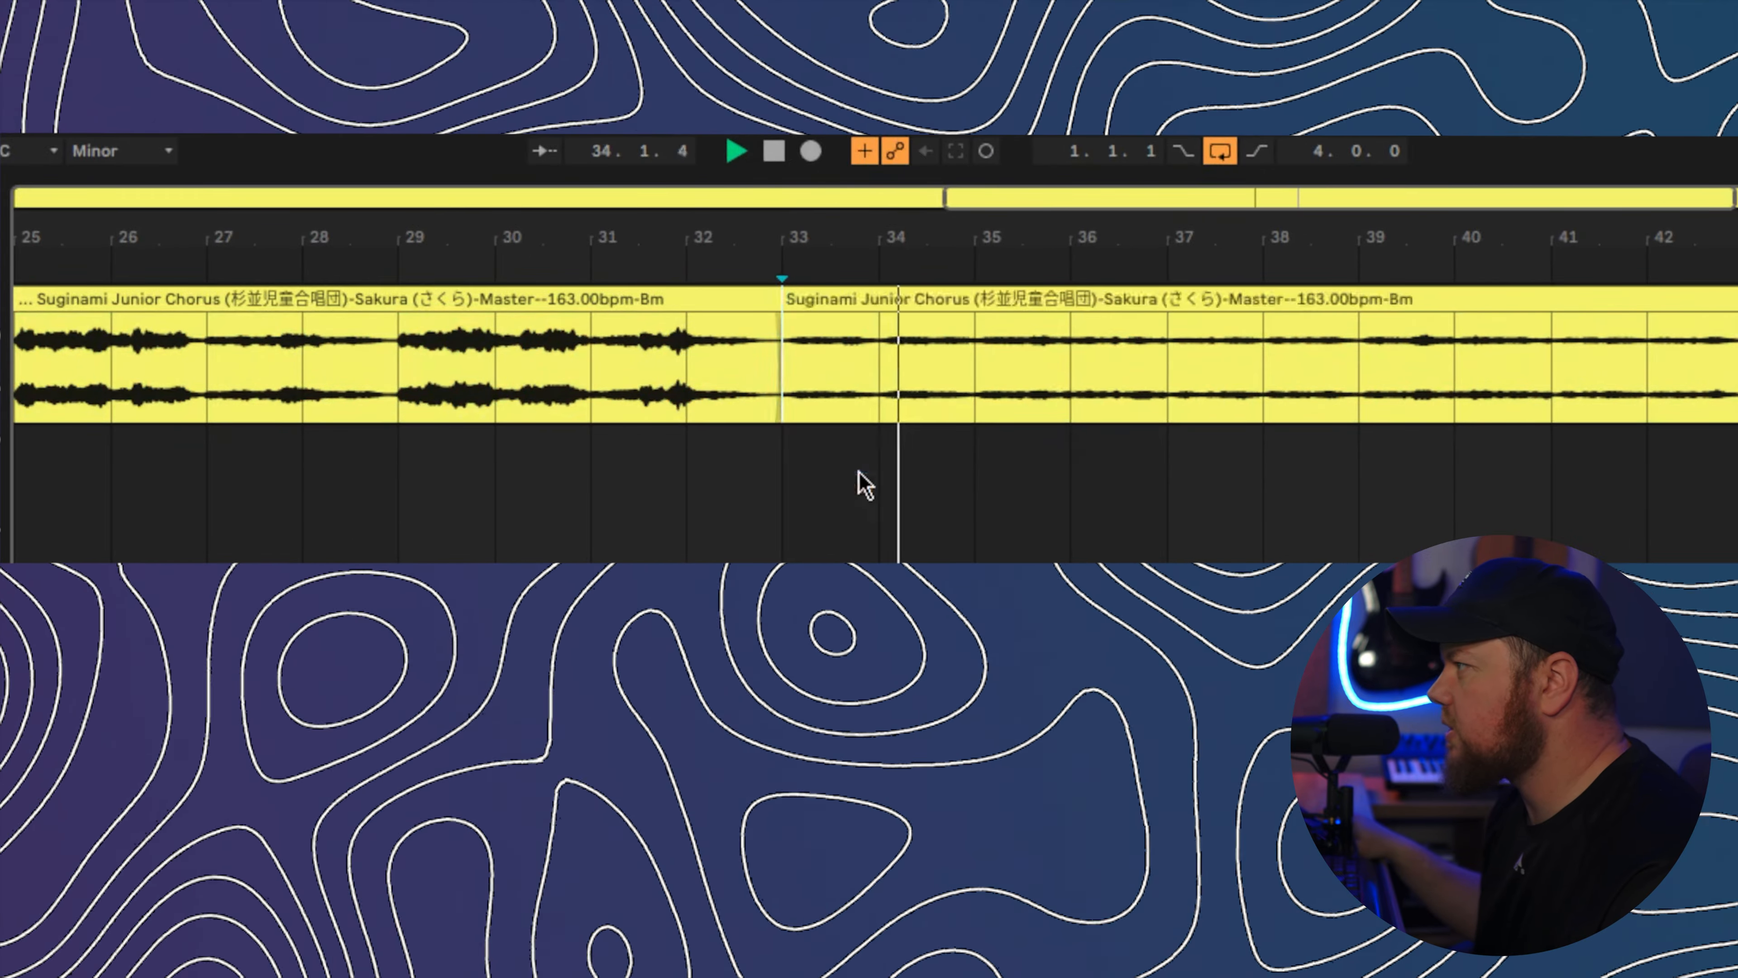
drag(932, 225, 937, 199)
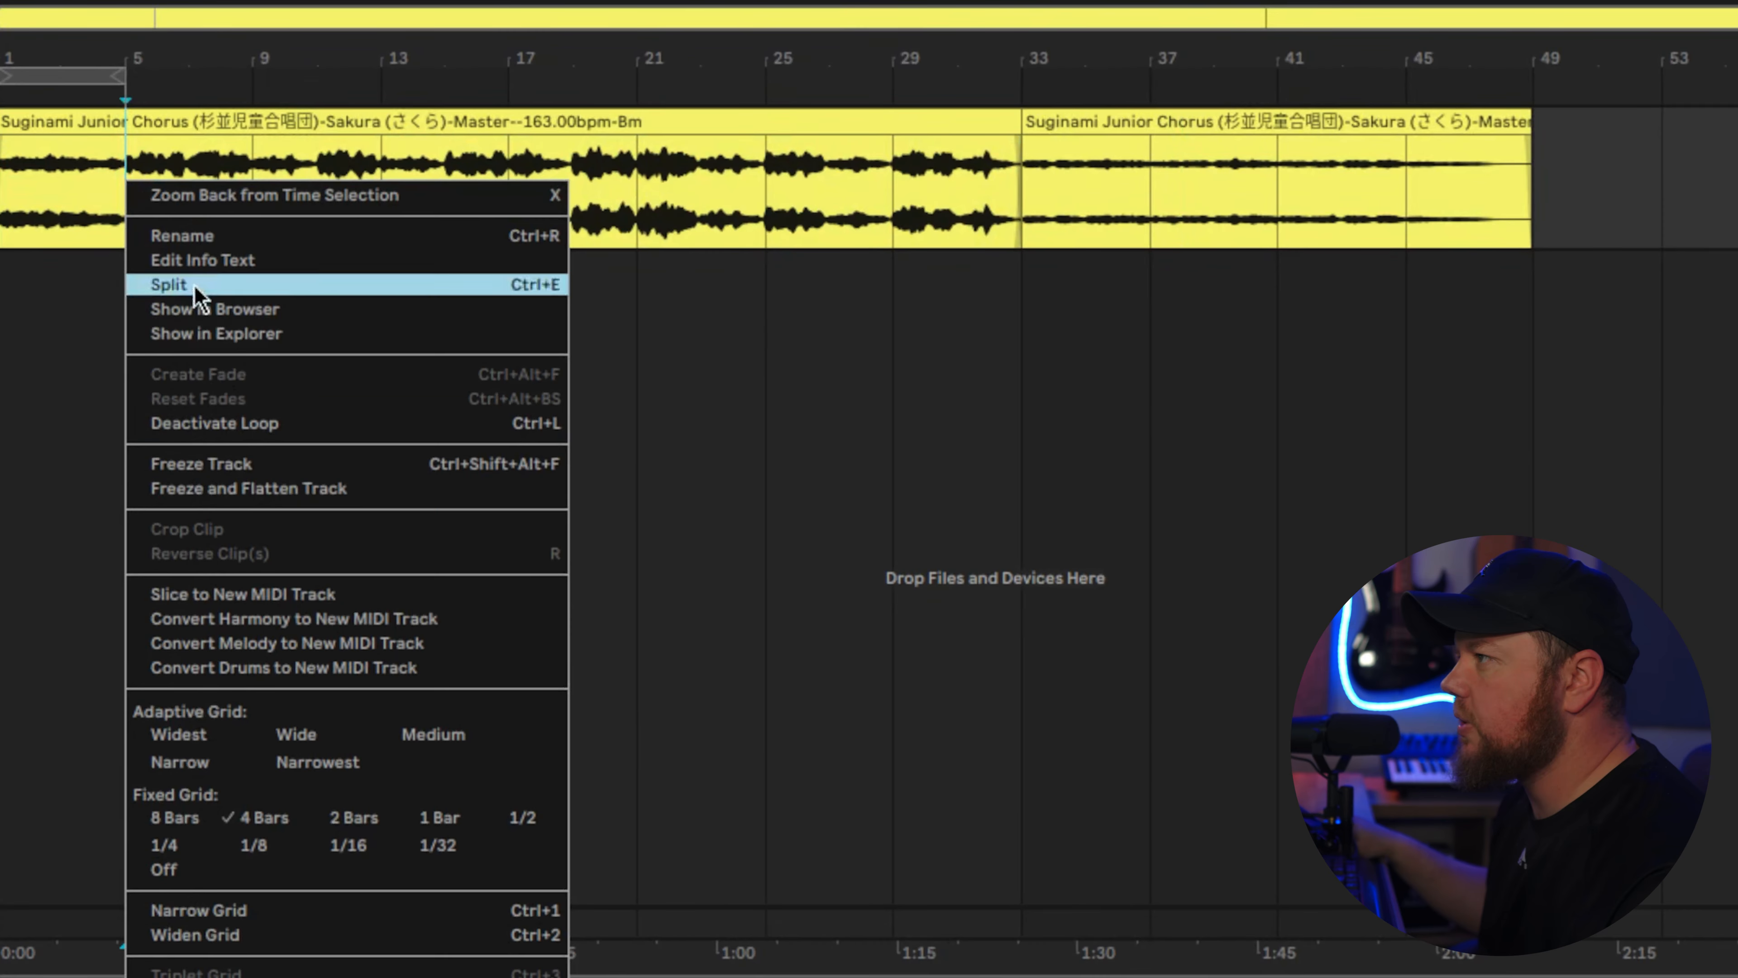
click(194, 286)
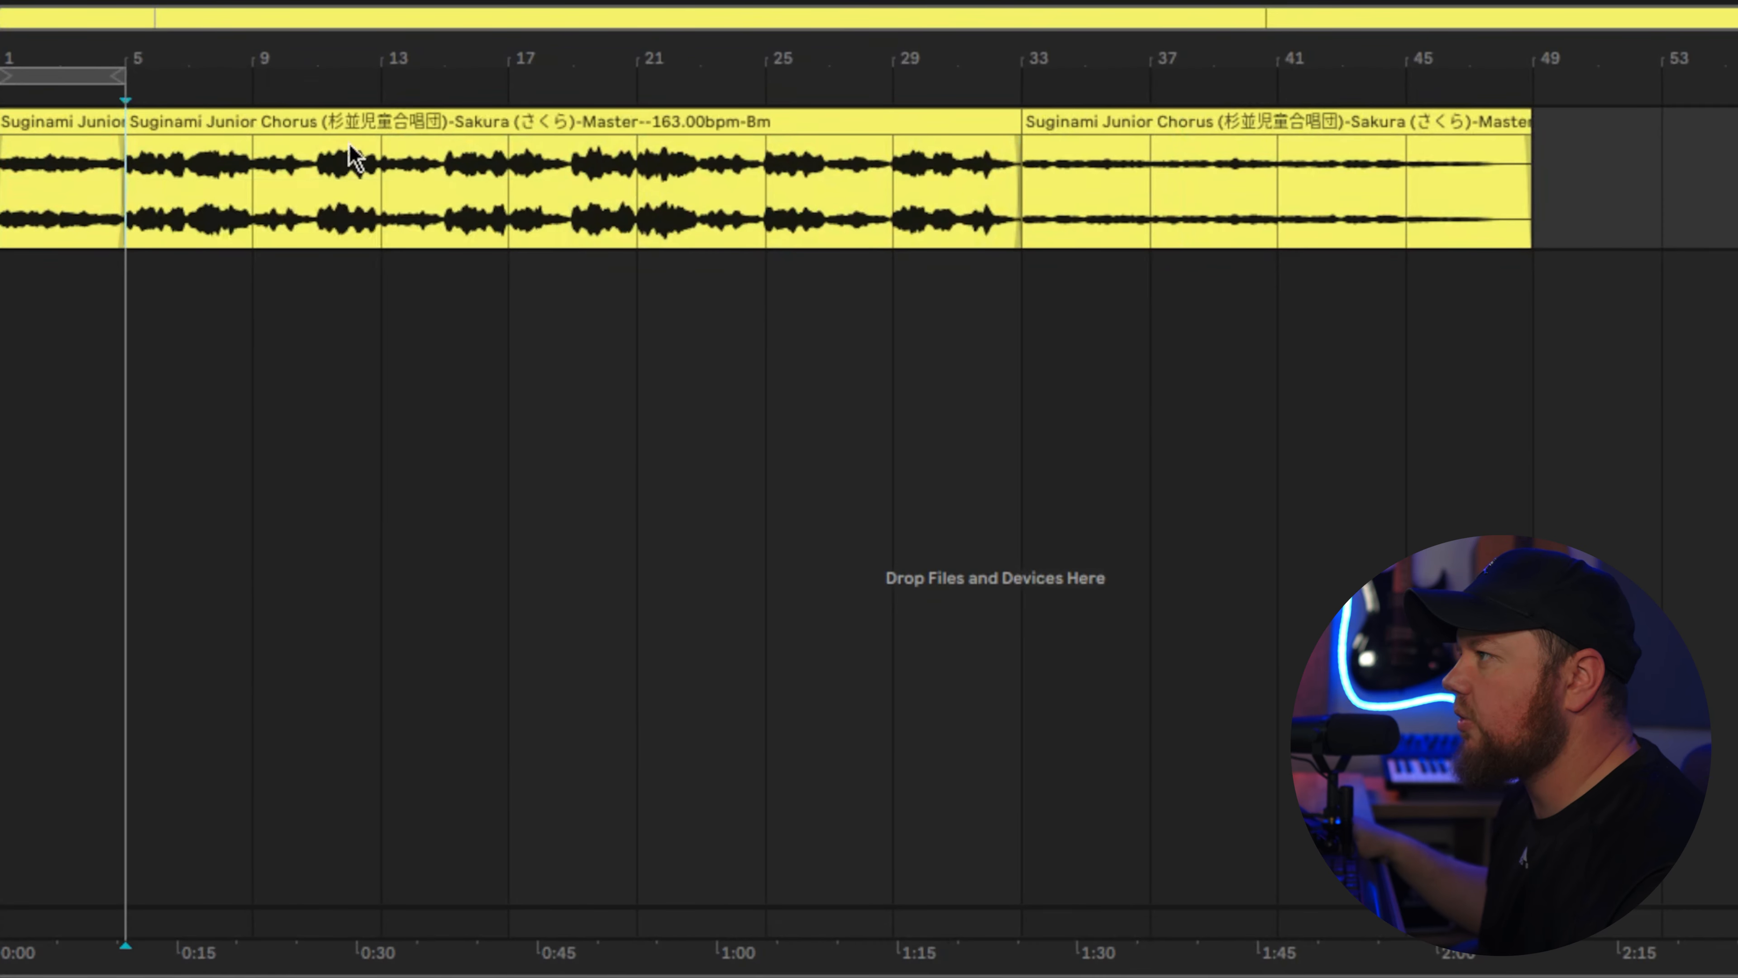
- Delete the sample section between bars 5 and 33, and move the ending section up to bar 5
click(362, 115)
key(Delete)
drag(1134, 123, 239, 129)
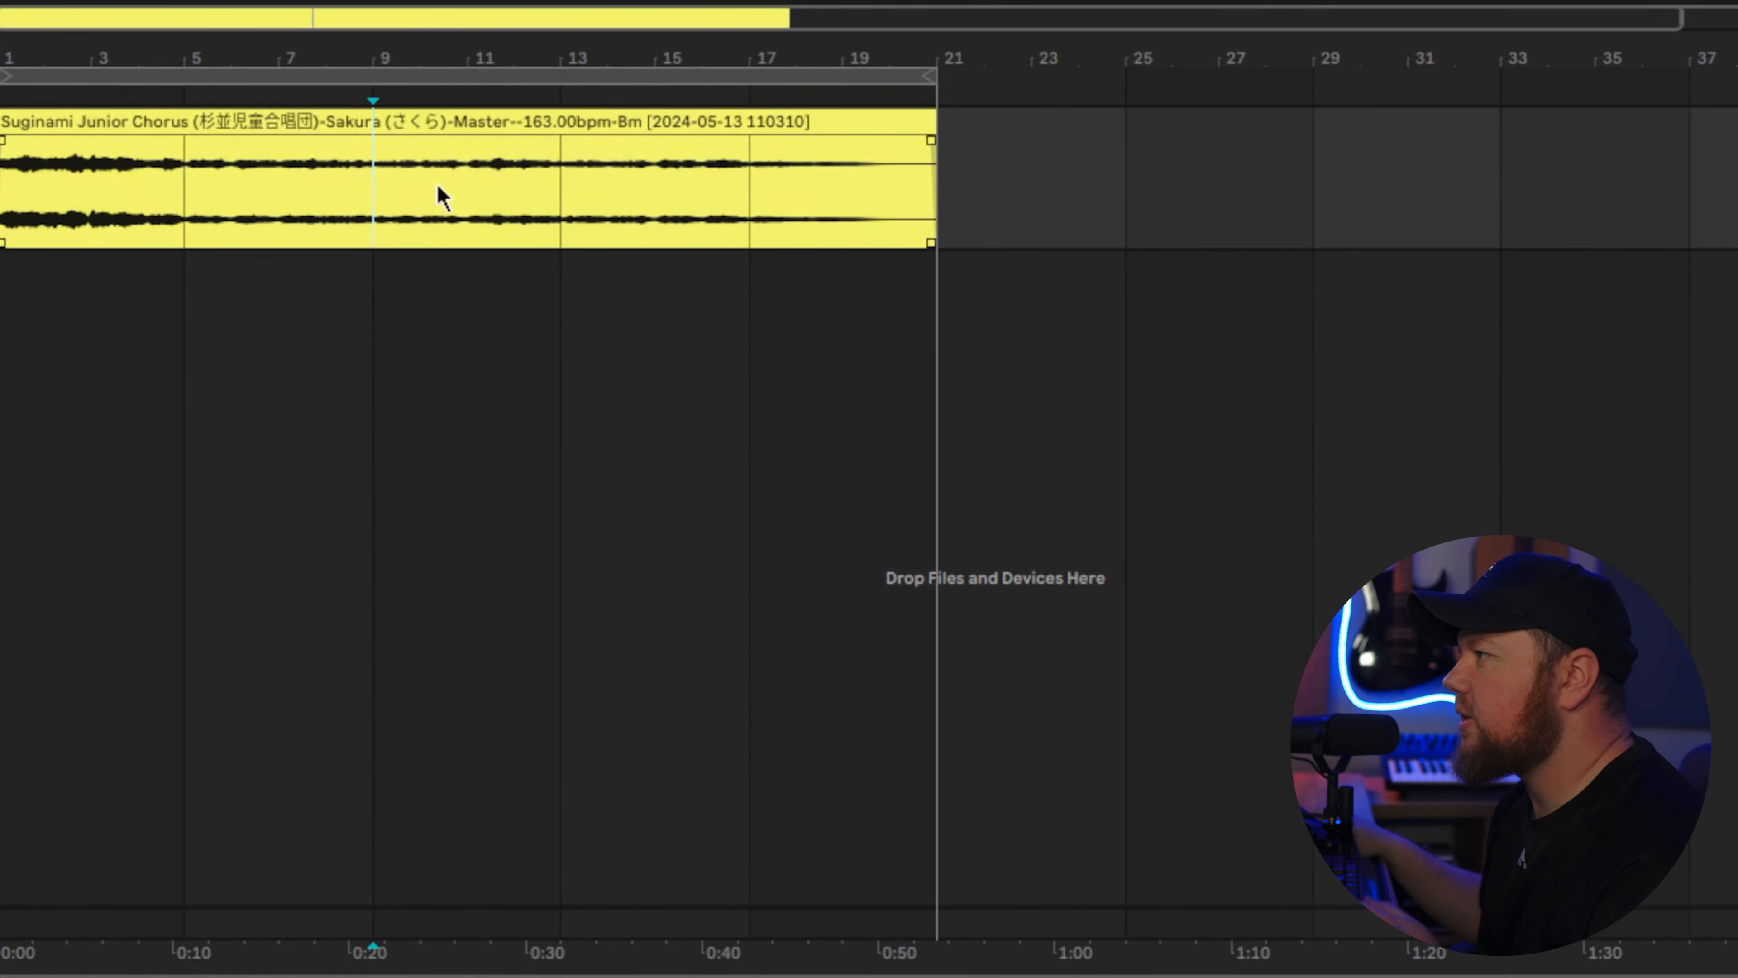
- Split the joined sample after its first four bars and move the quiet remaining section out to bar 25
key(space)
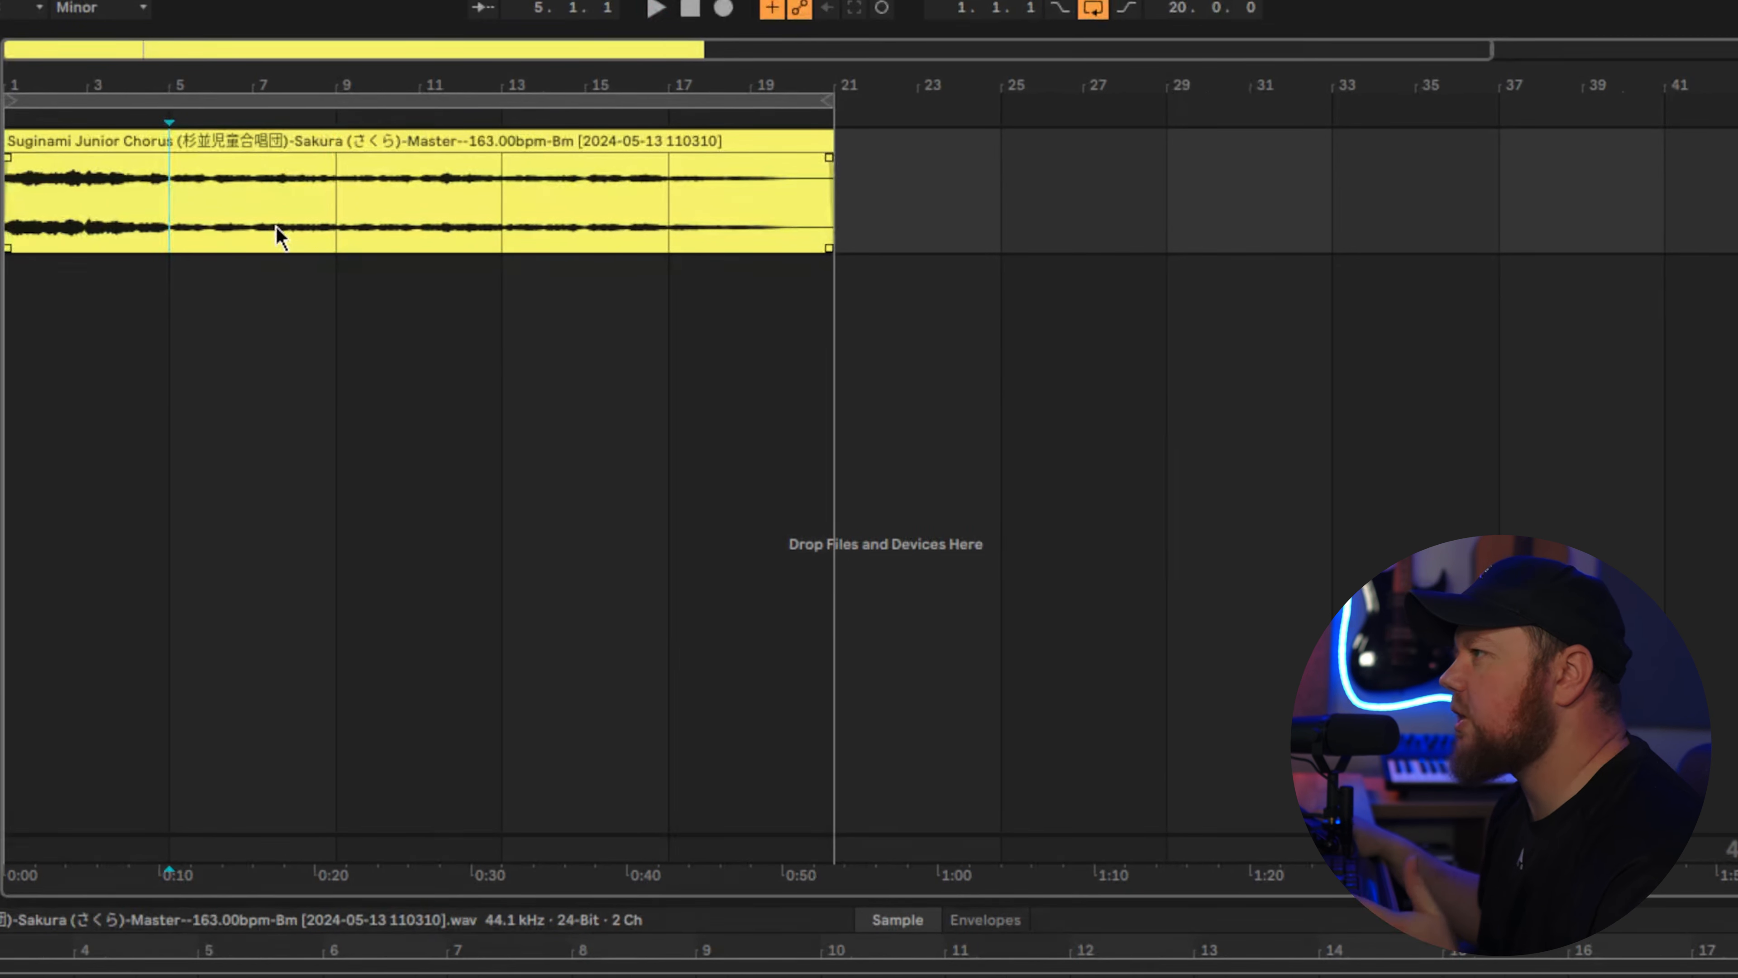
key(space)
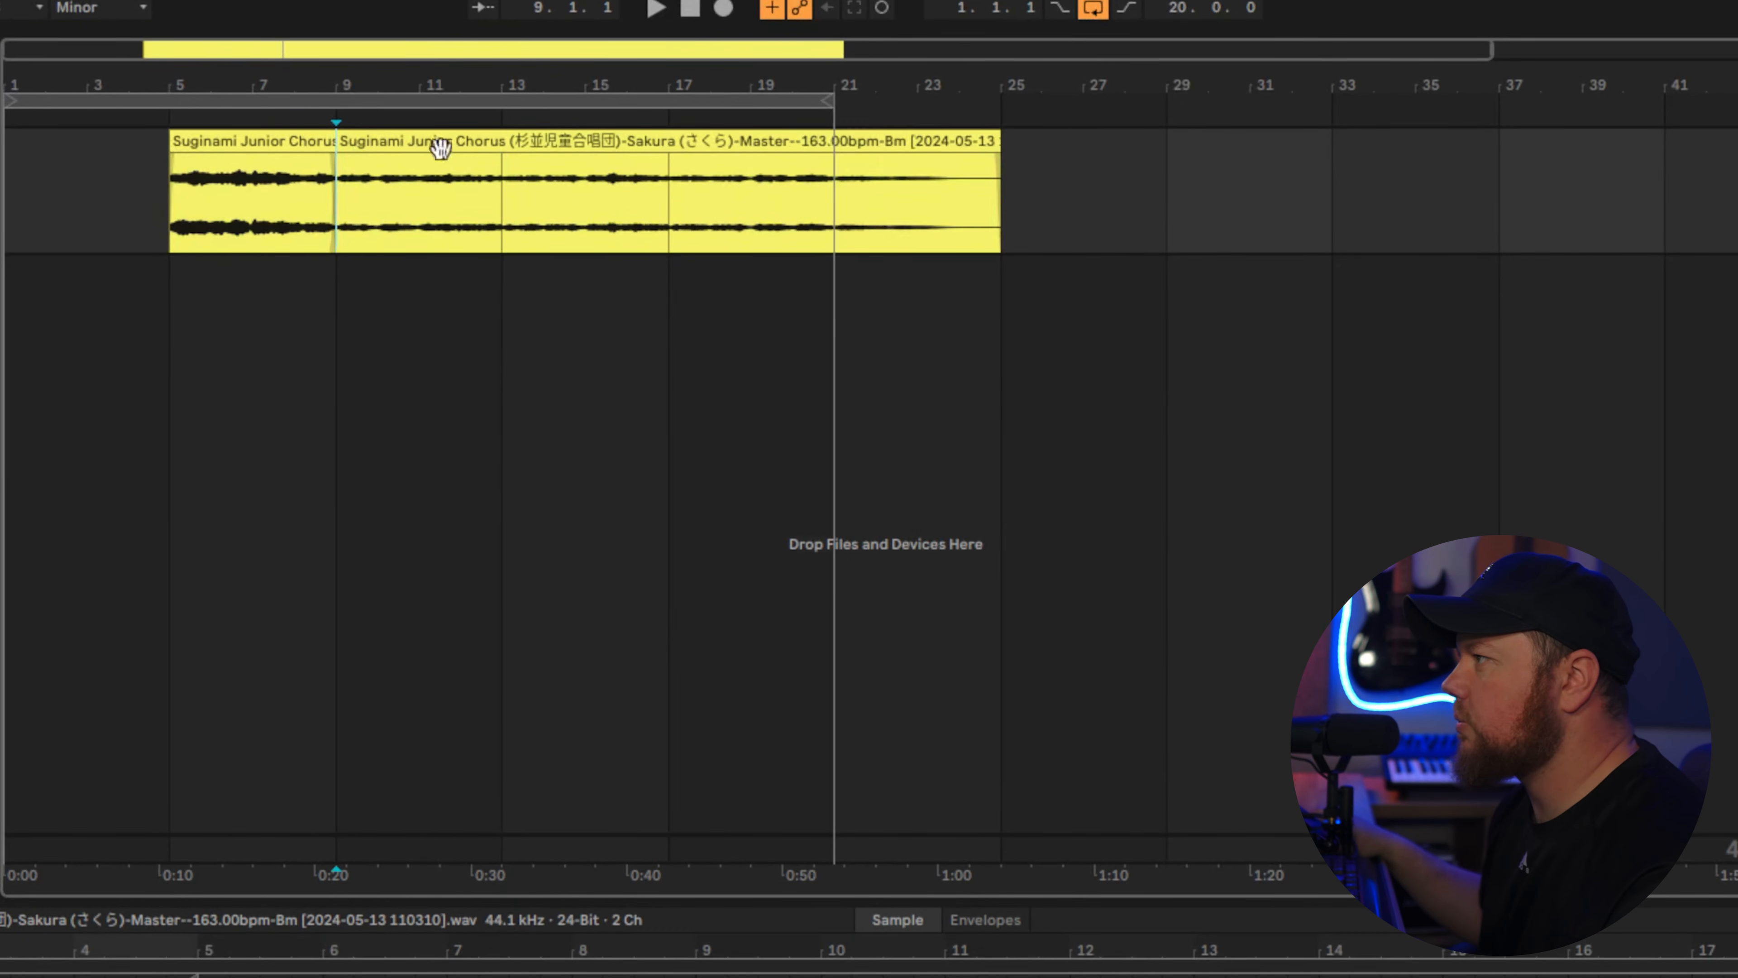
drag(438, 144, 1038, 172)
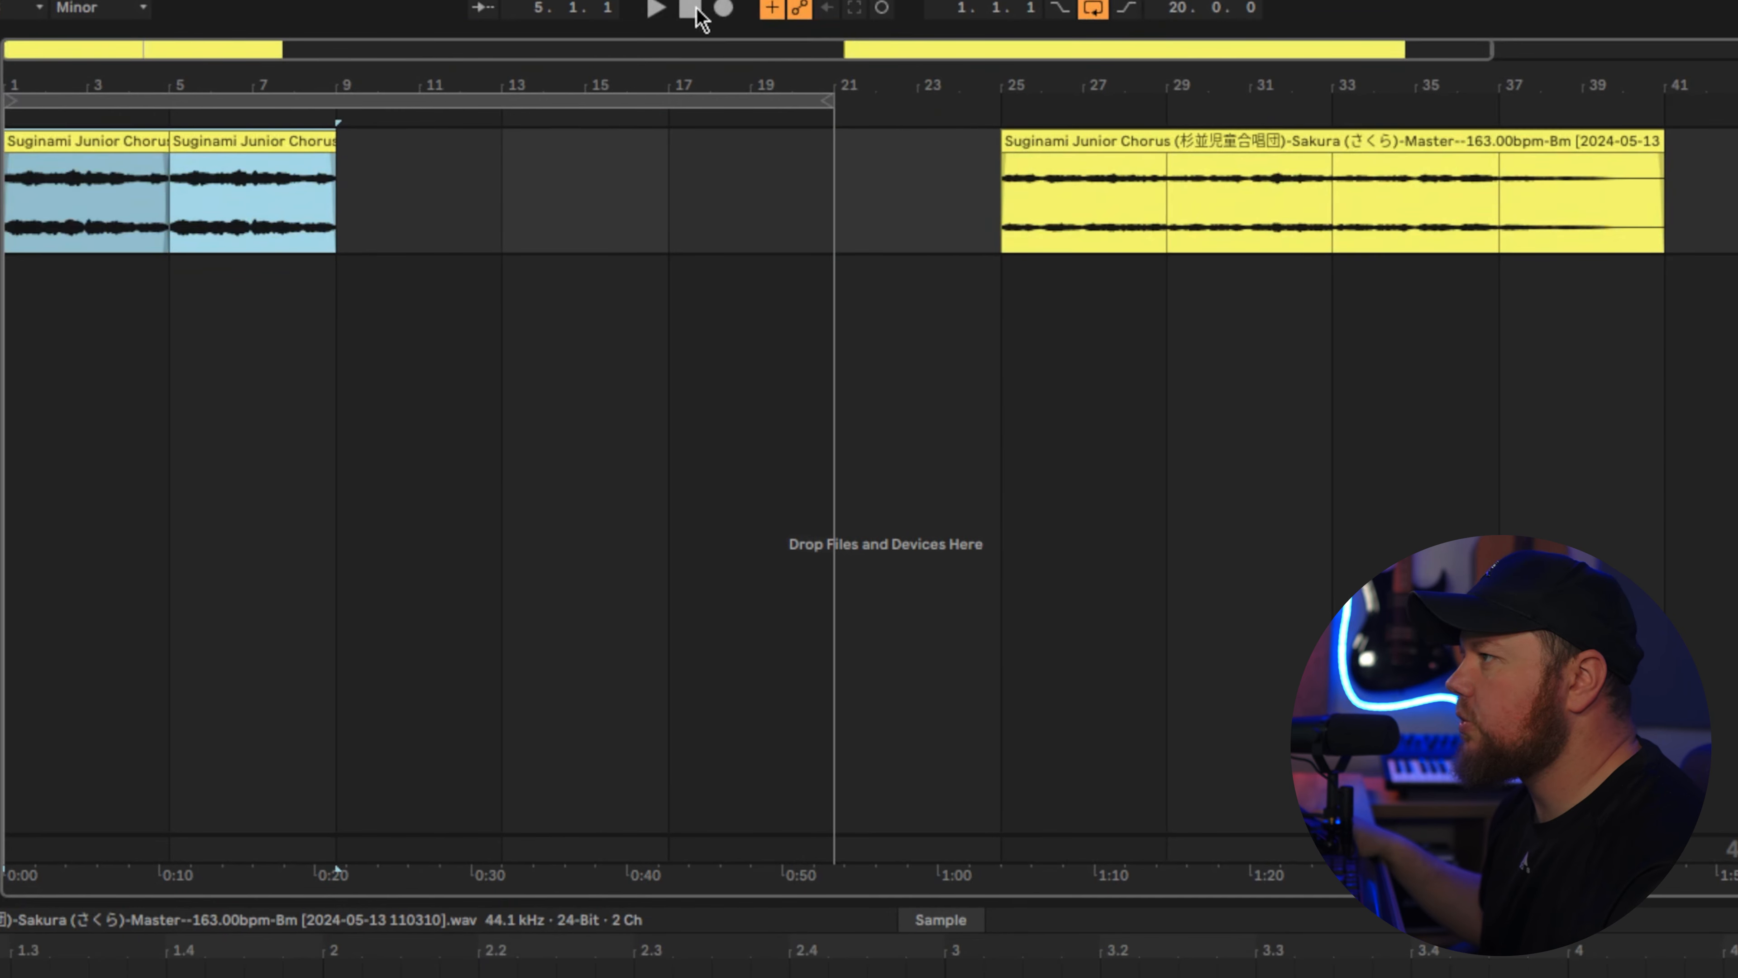
- Copy the bar 1 chop of the sample over bars 2 and 3, and duplicate the four-bar phrase onto bars 5 to 8
click(120, 295)
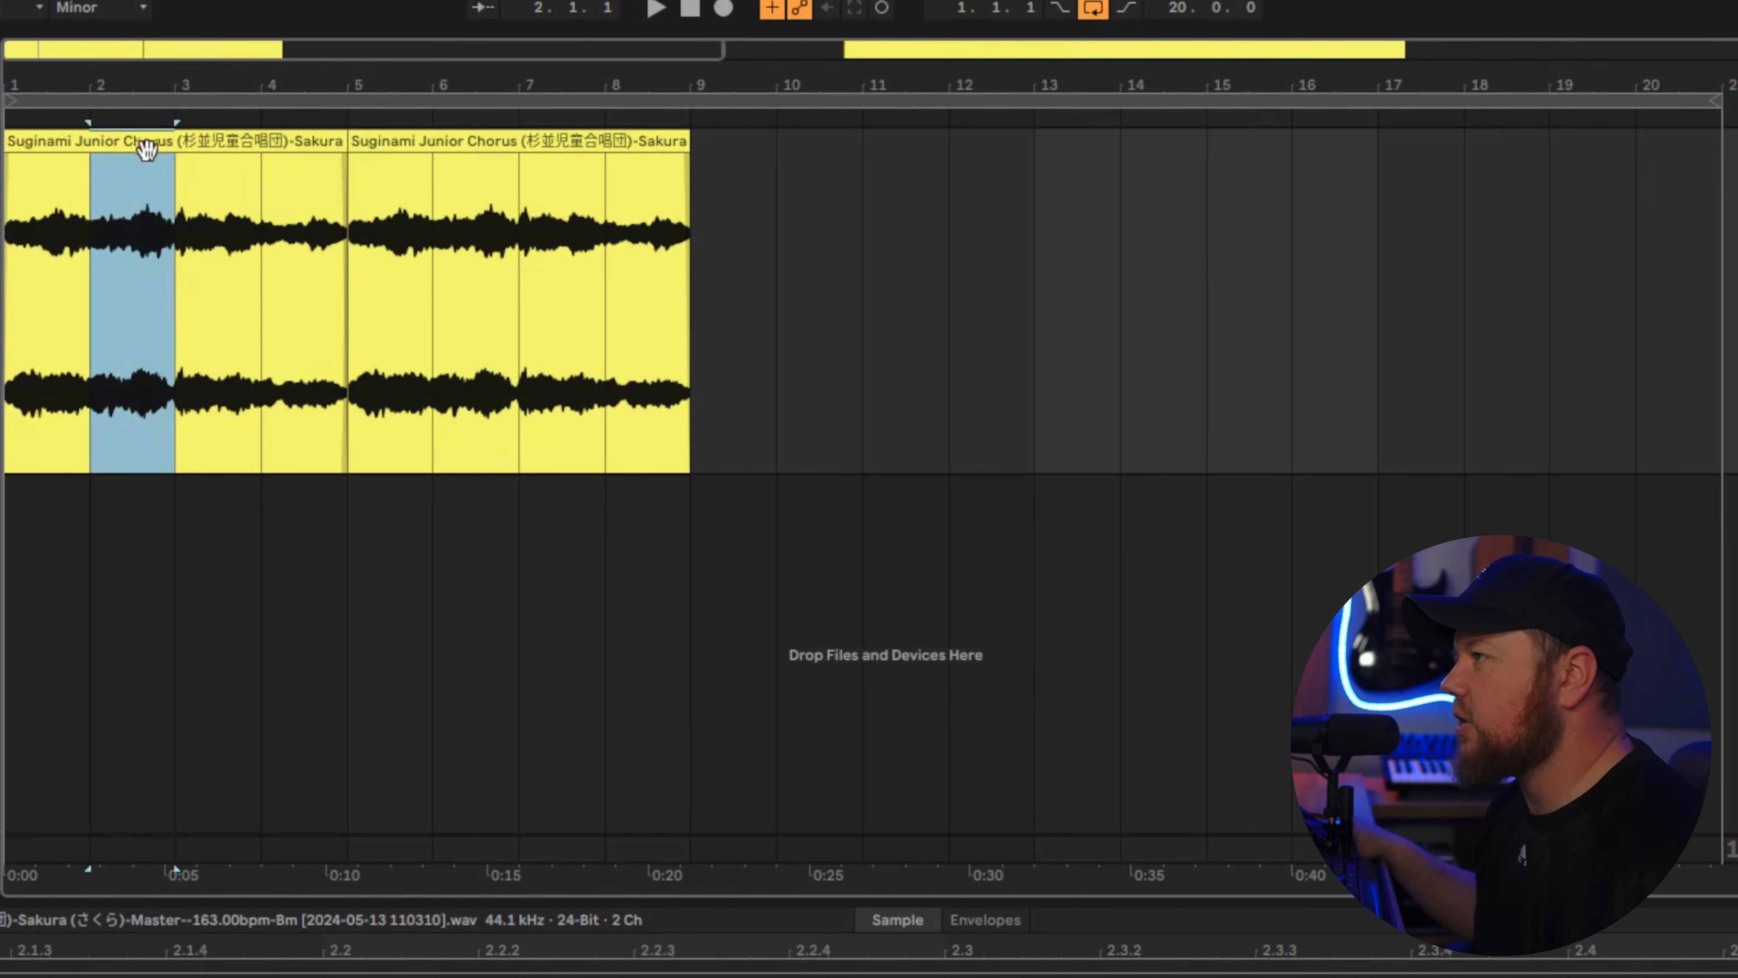
click(78, 162)
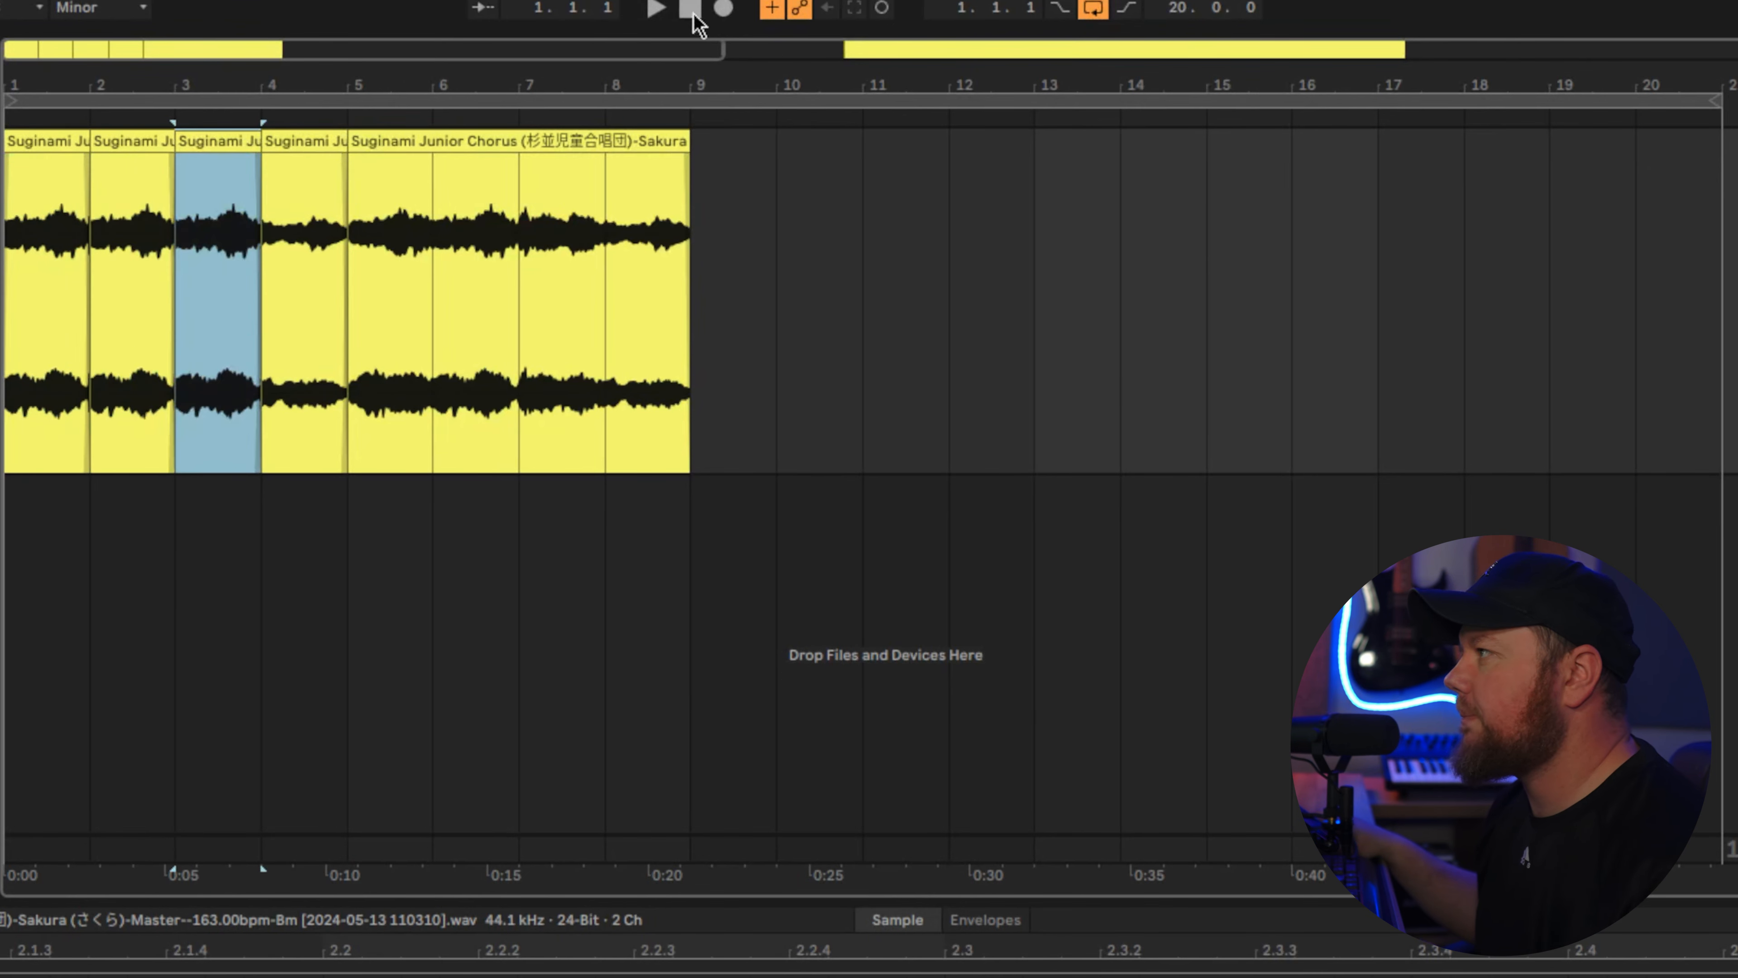
click(693, 15)
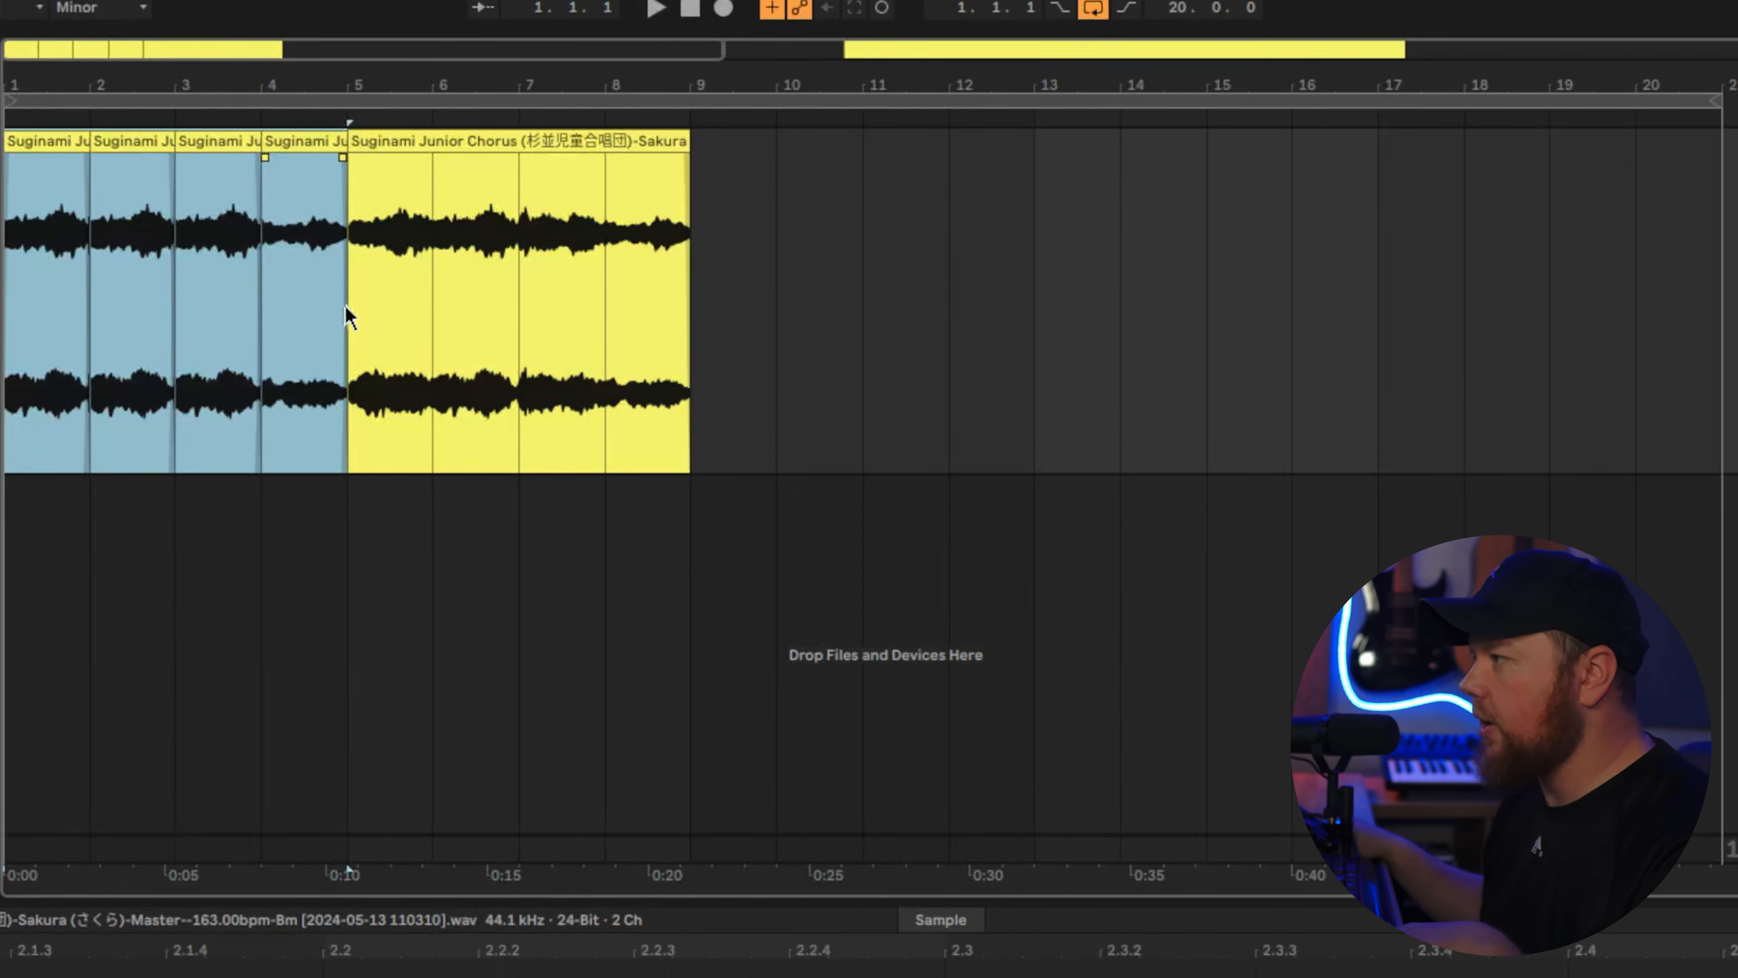
key(ctrl+d)
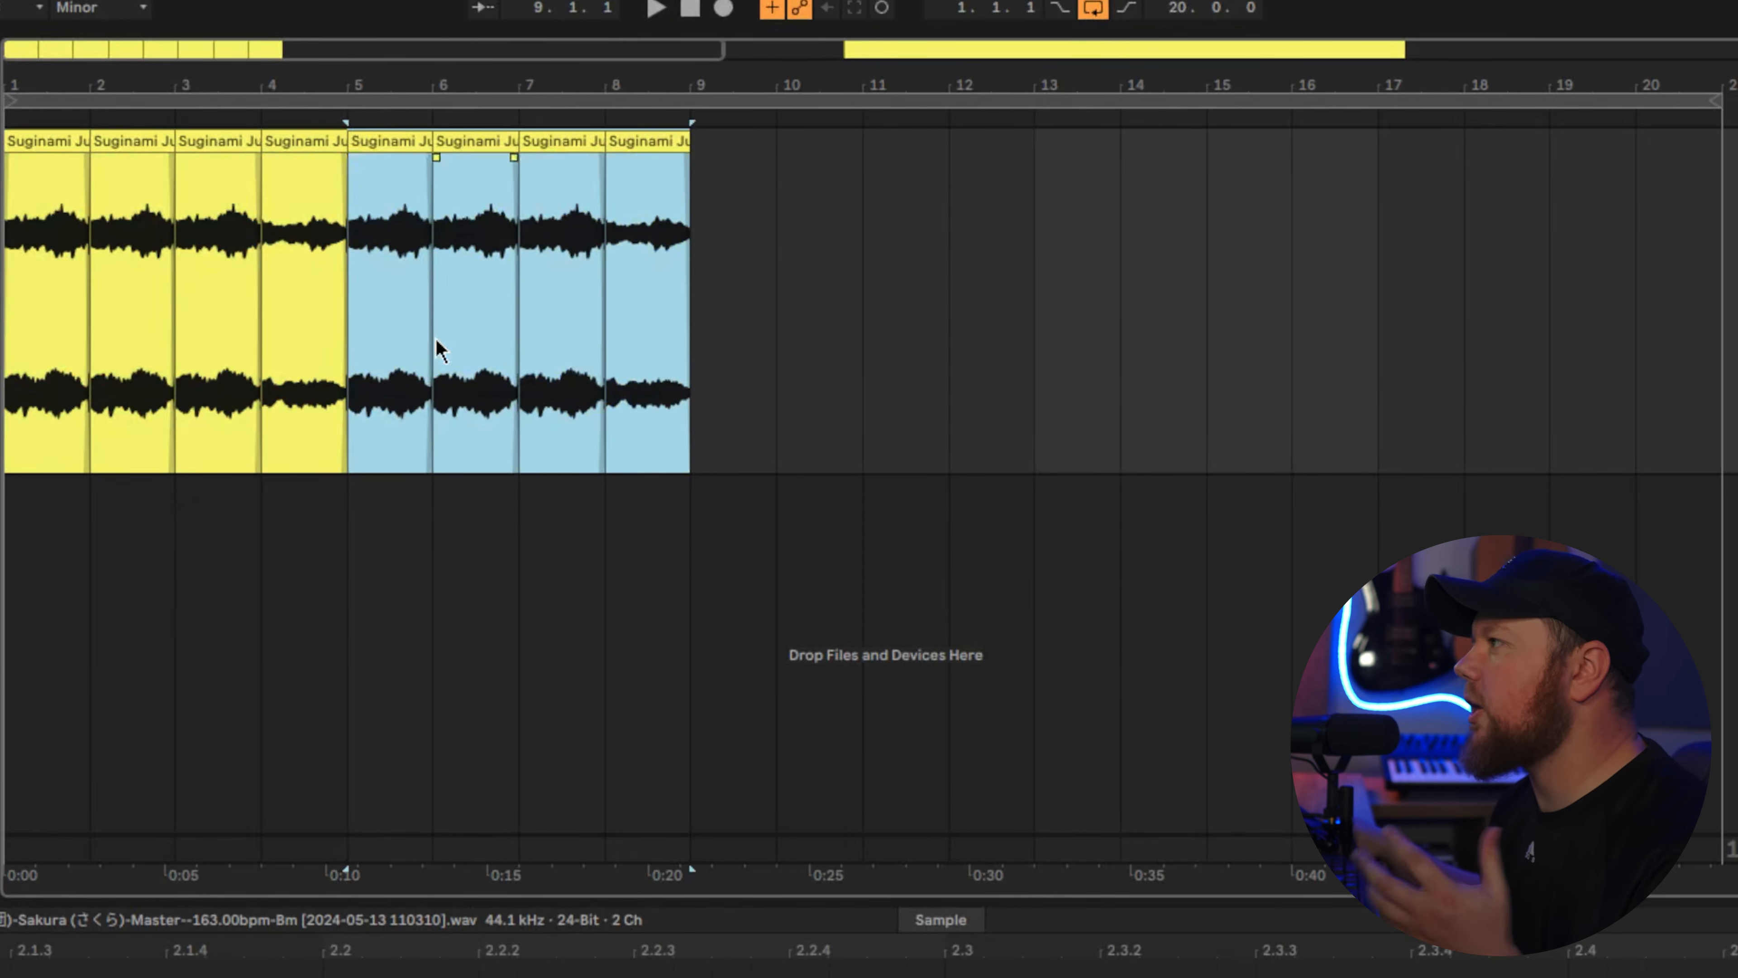
- Consolidate the eight bars of chops into one clip and lower its pitch to -2 semitones
key(ctrl+a)
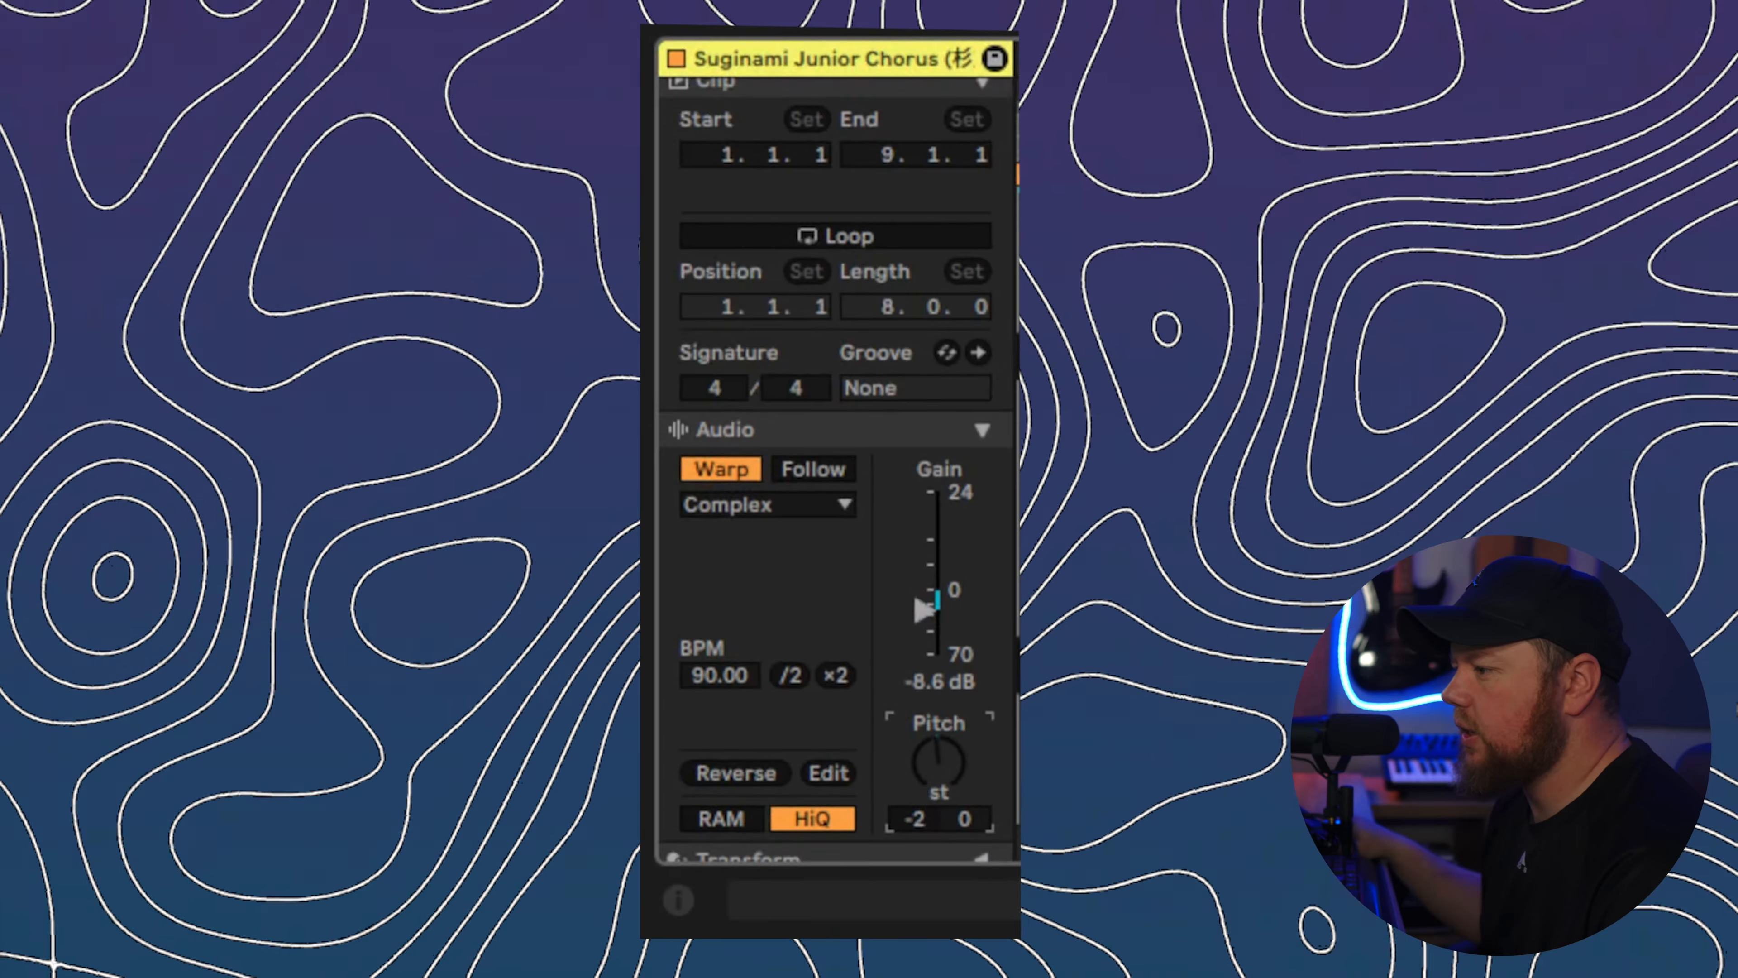
drag(931, 781, 930, 787)
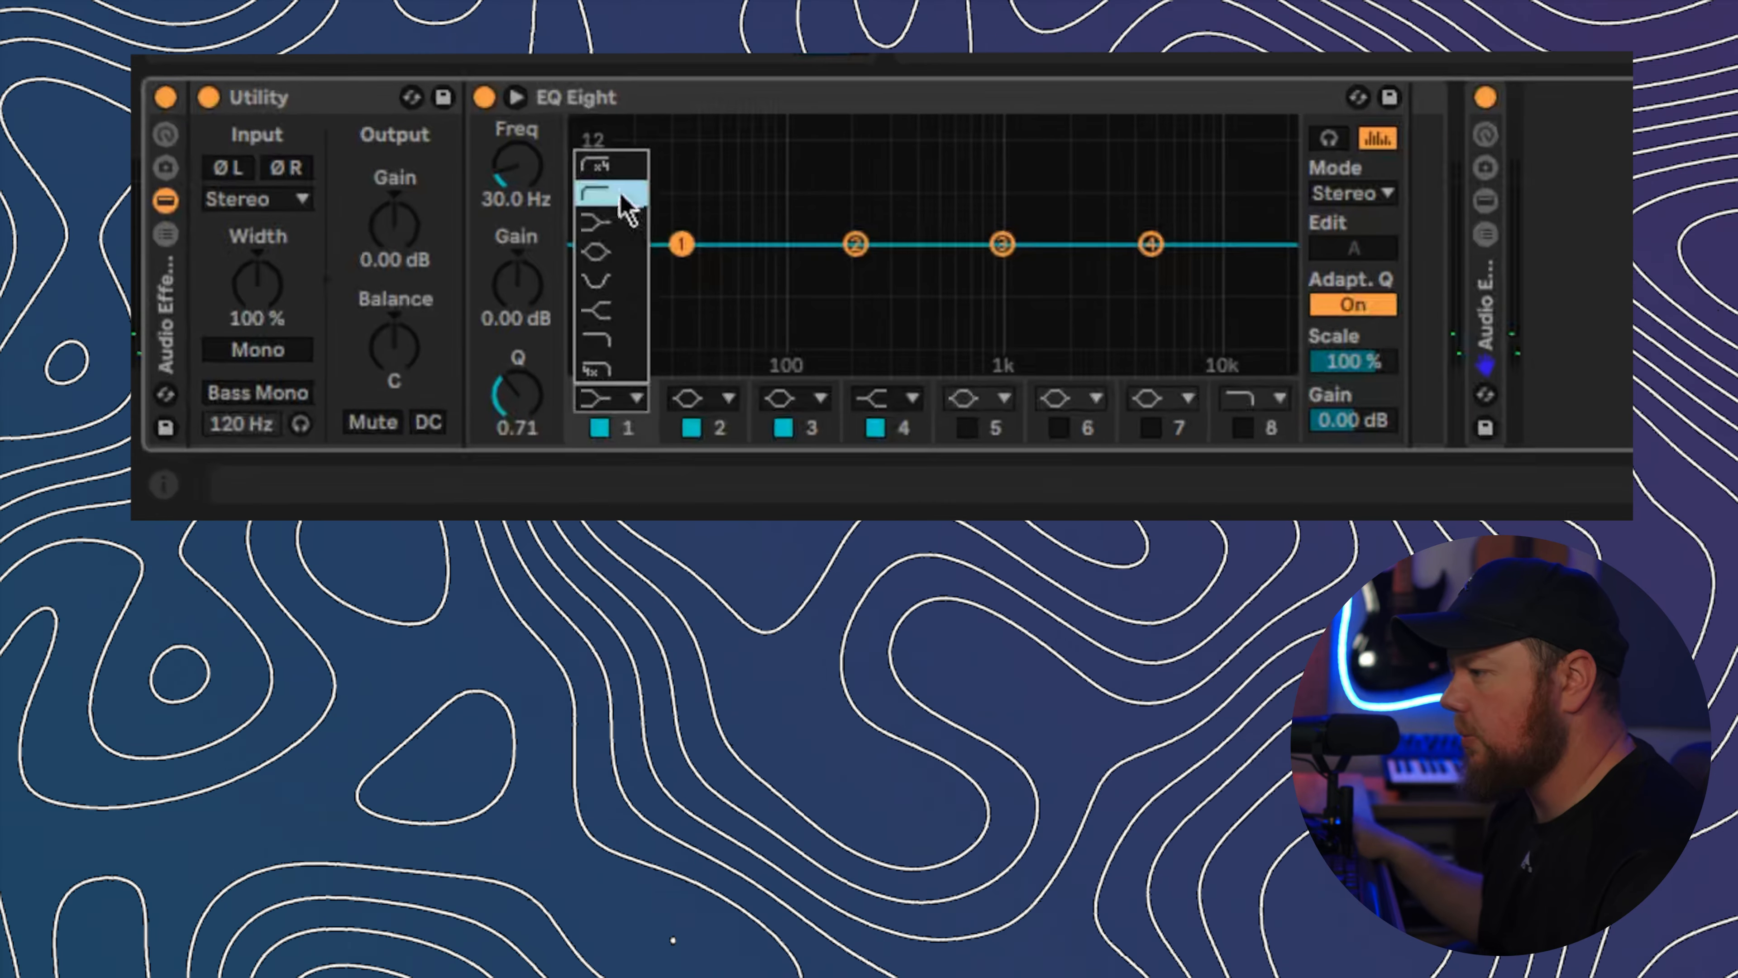
- Change EQ Eight band 1 to a low cut and move it to about 138 Hz on the sample
click(619, 195)
drag(680, 274, 771, 281)
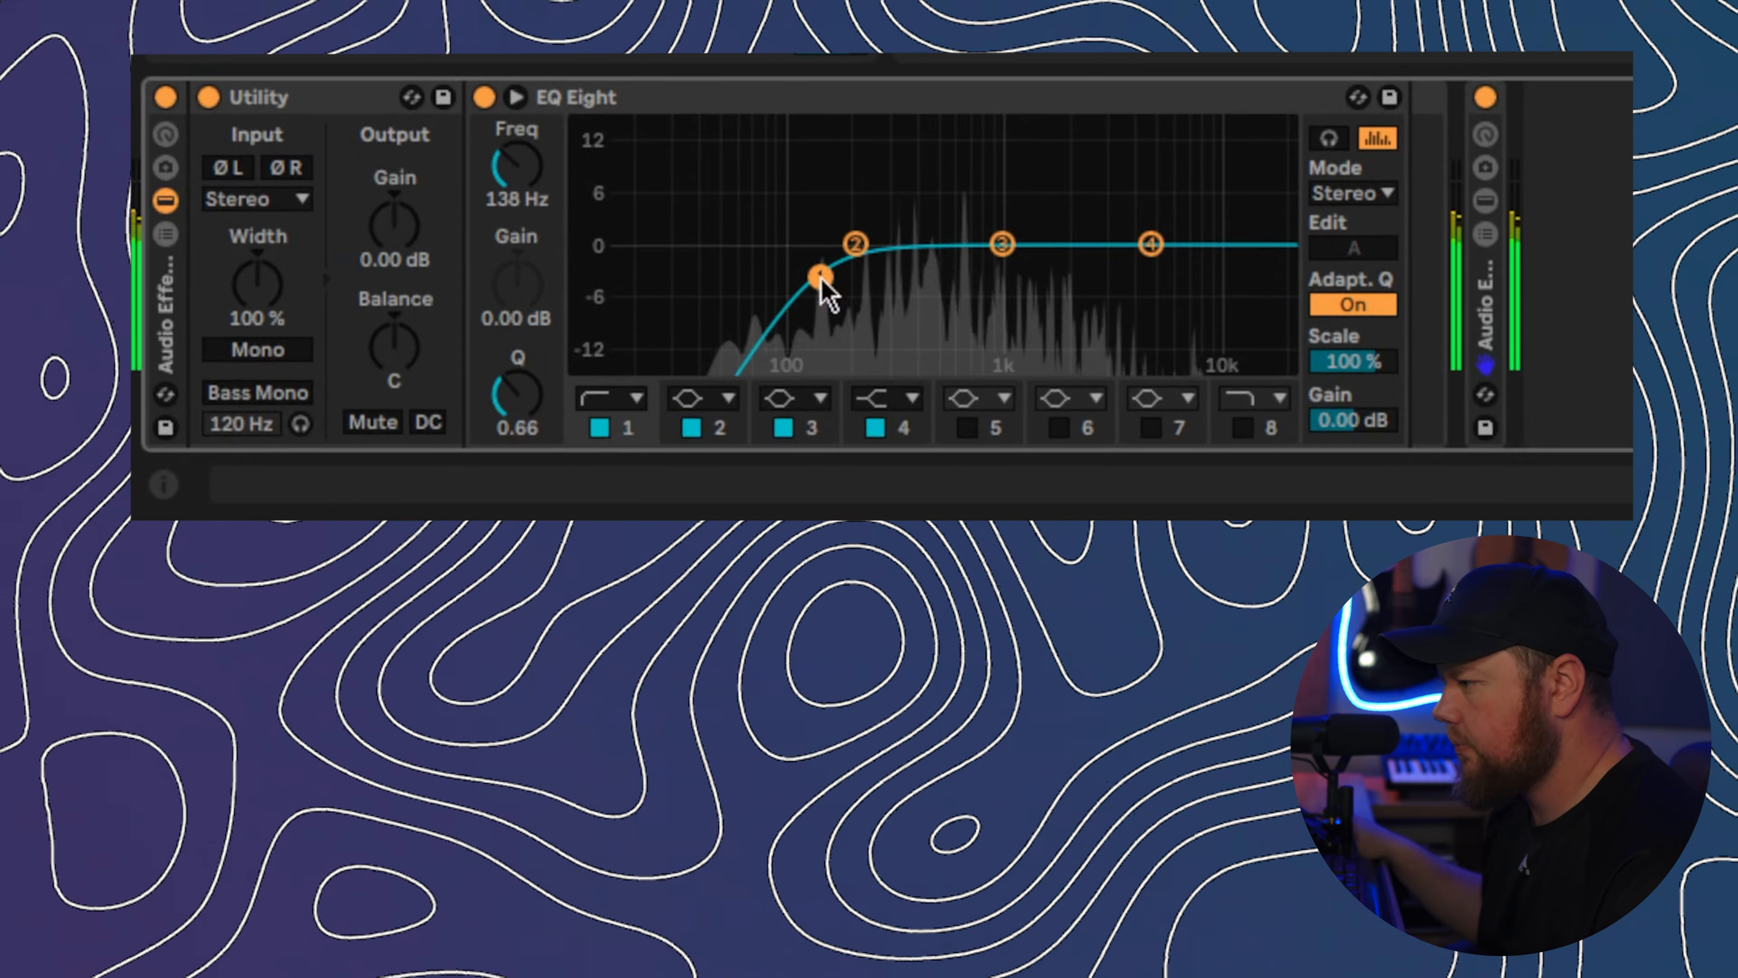
click(1006, 256)
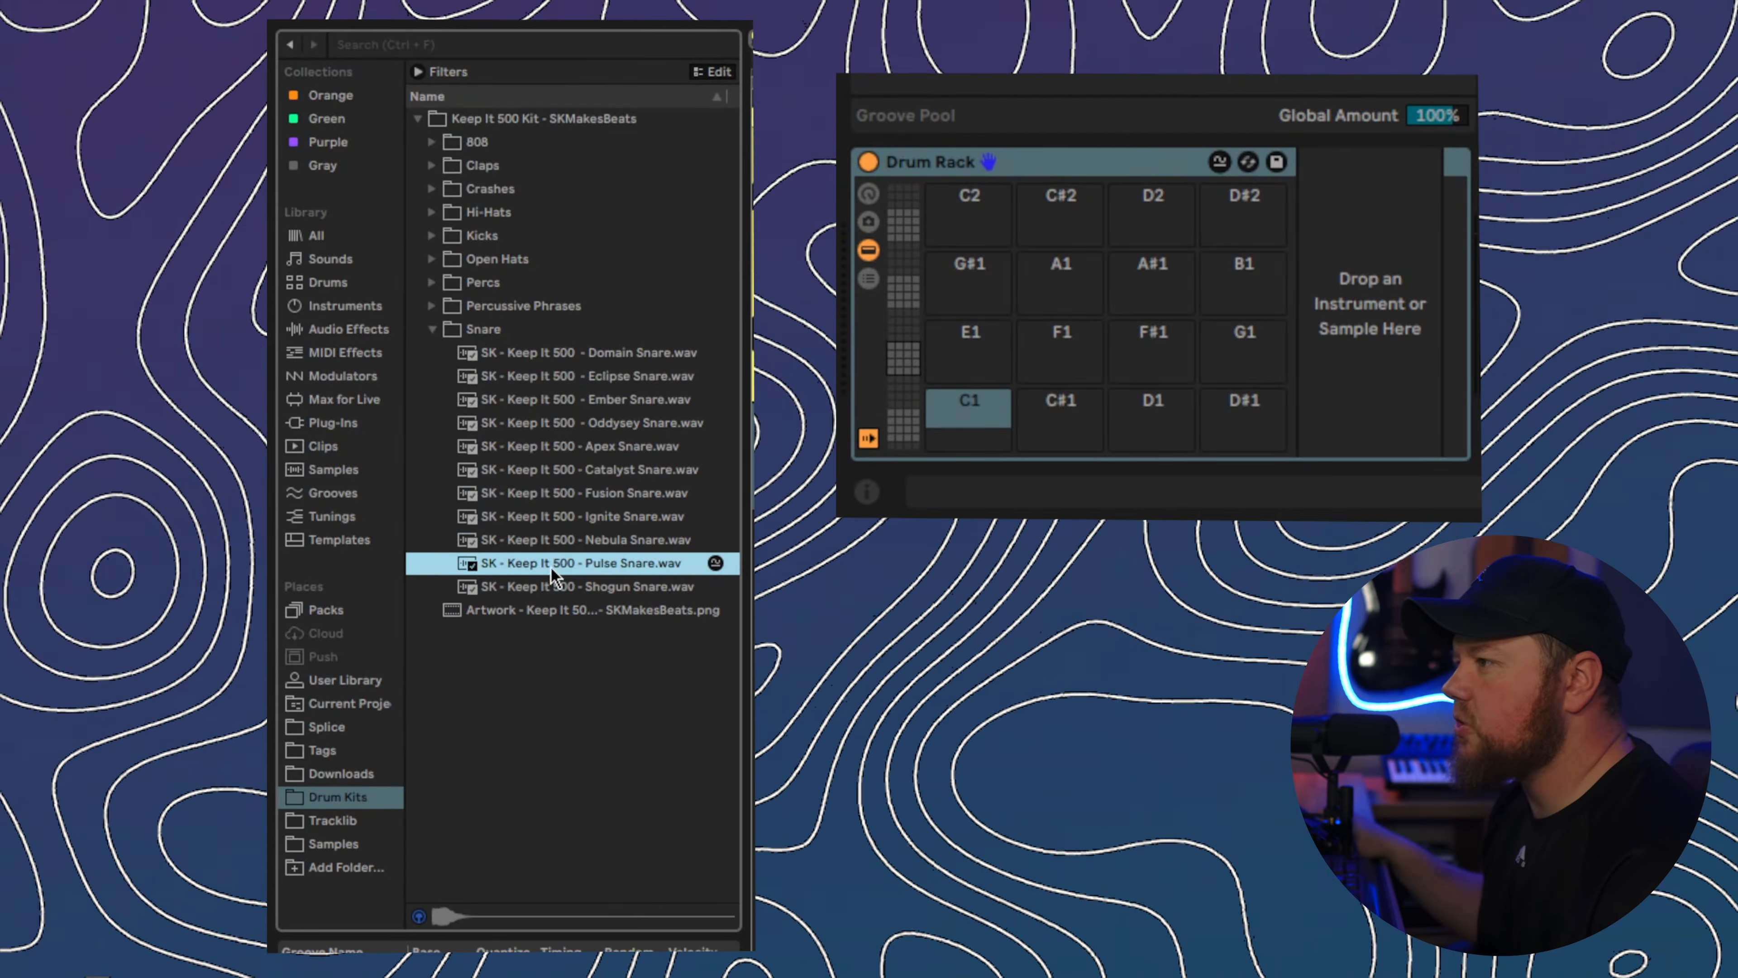
- Load the Pulse Snare onto Drum Rack pad D1 and program a two-bar snare pattern with an extra hit at 2.3.2
drag(554, 575, 1153, 417)
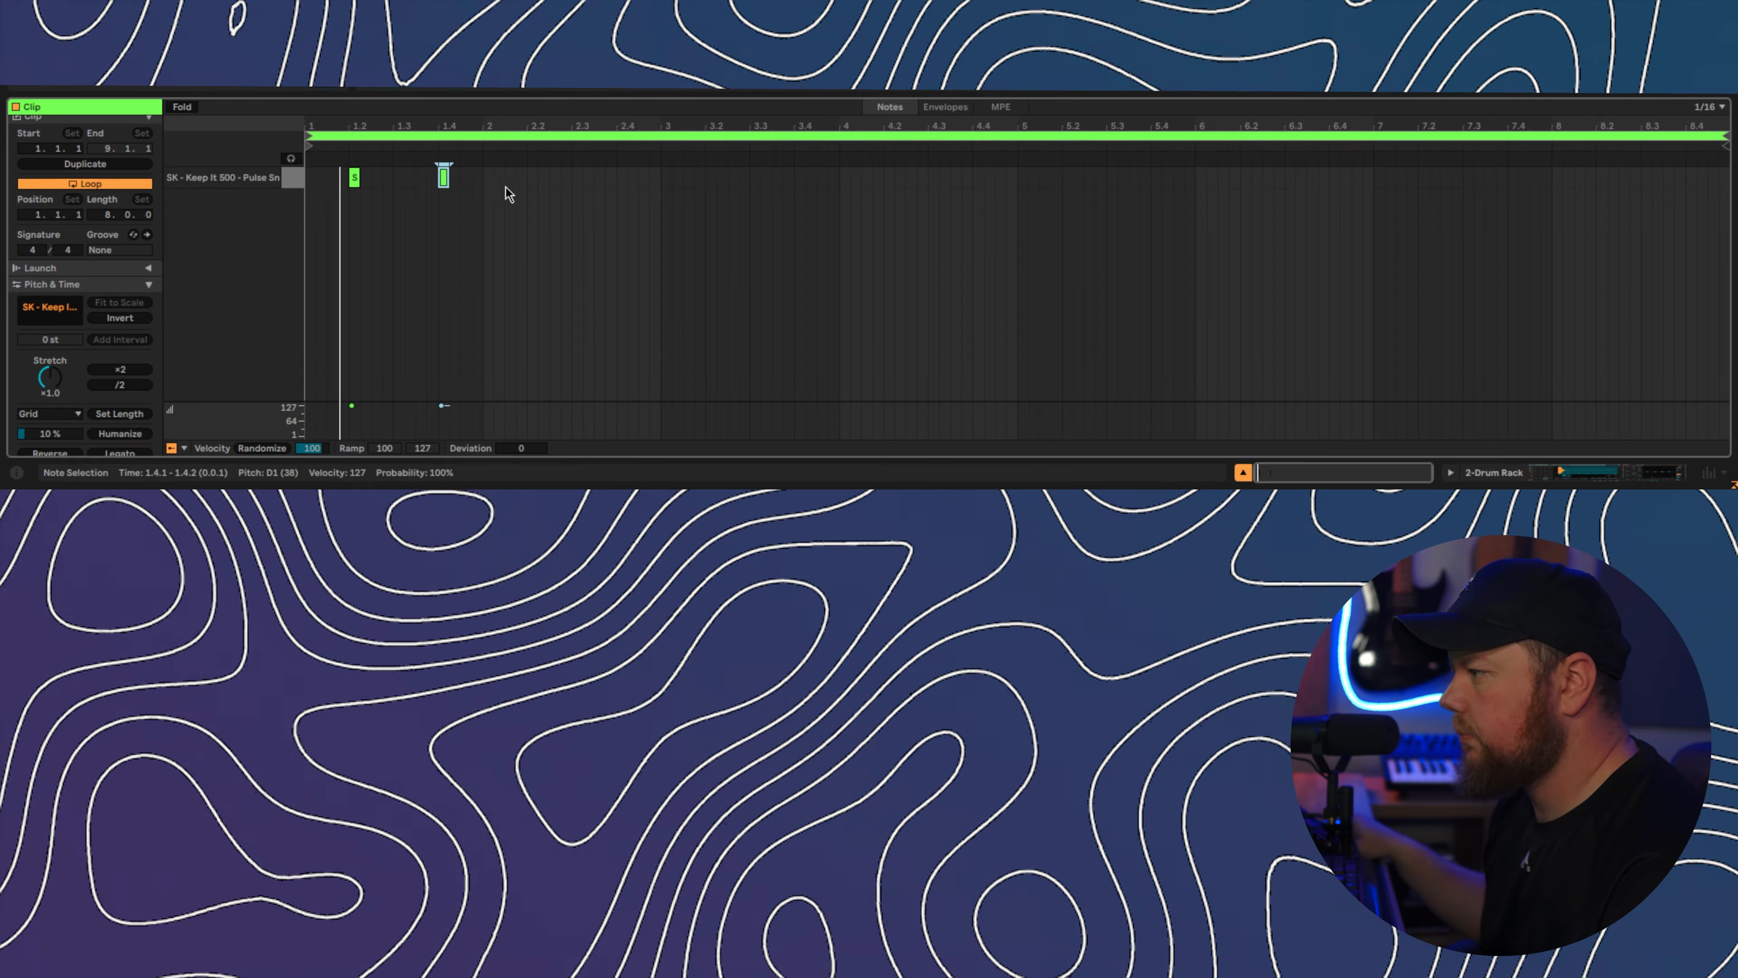
double_click(533, 183)
double_click(589, 180)
- Duplicate the two-bar snare pattern three times to fill the eight-bar clip
drag(659, 186, 311, 183)
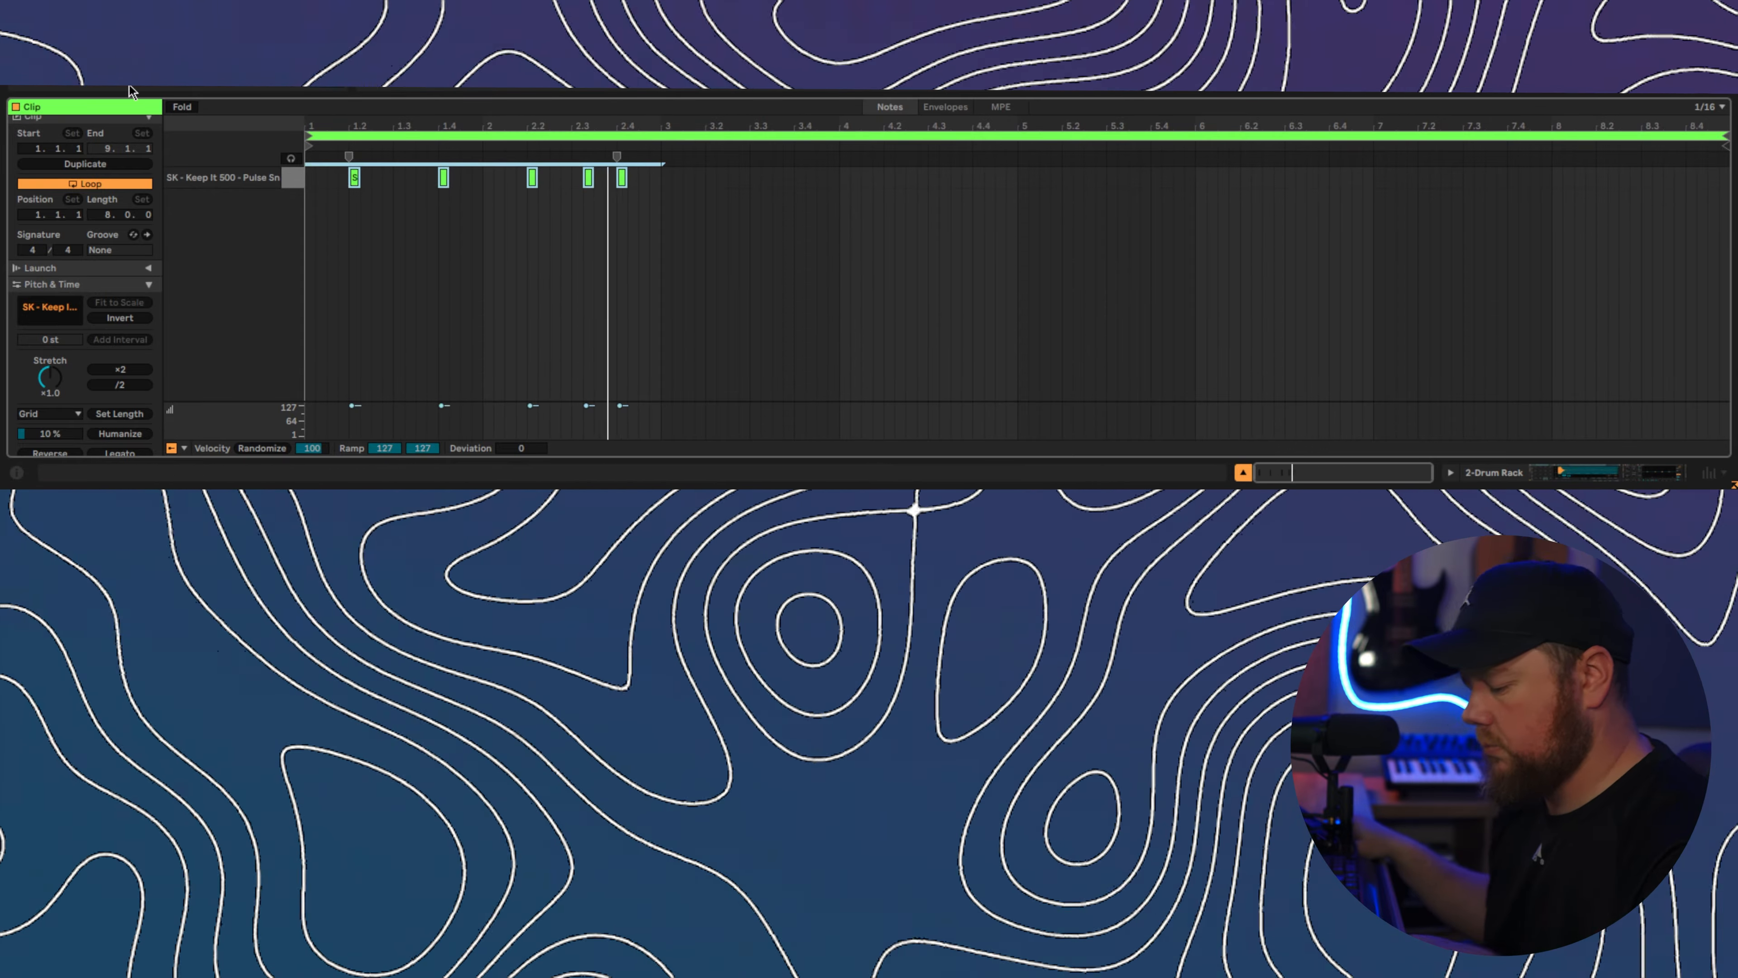
key(ctrl+d)
key(ctrl+d)
key(ctrl+d)
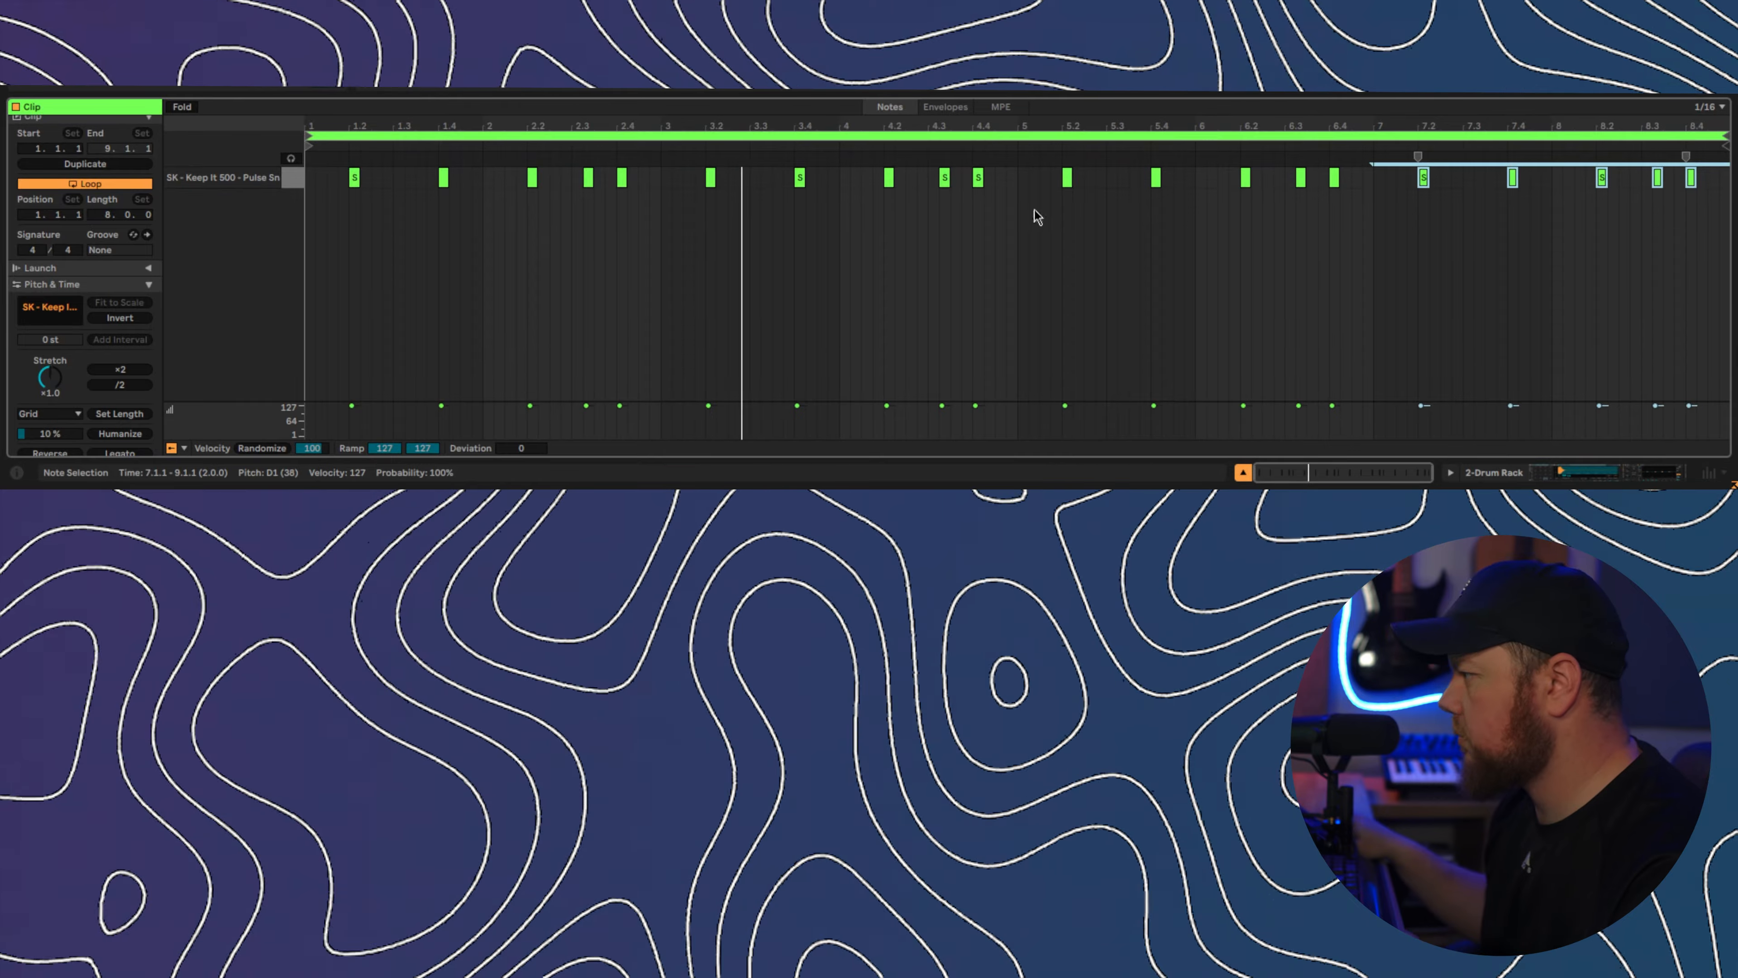
- Add an extra snare hit at 4.4.4 and duplicate the first four bars of snares onto bars 5 to 8
double_click(1011, 183)
drag(1018, 199, 312, 183)
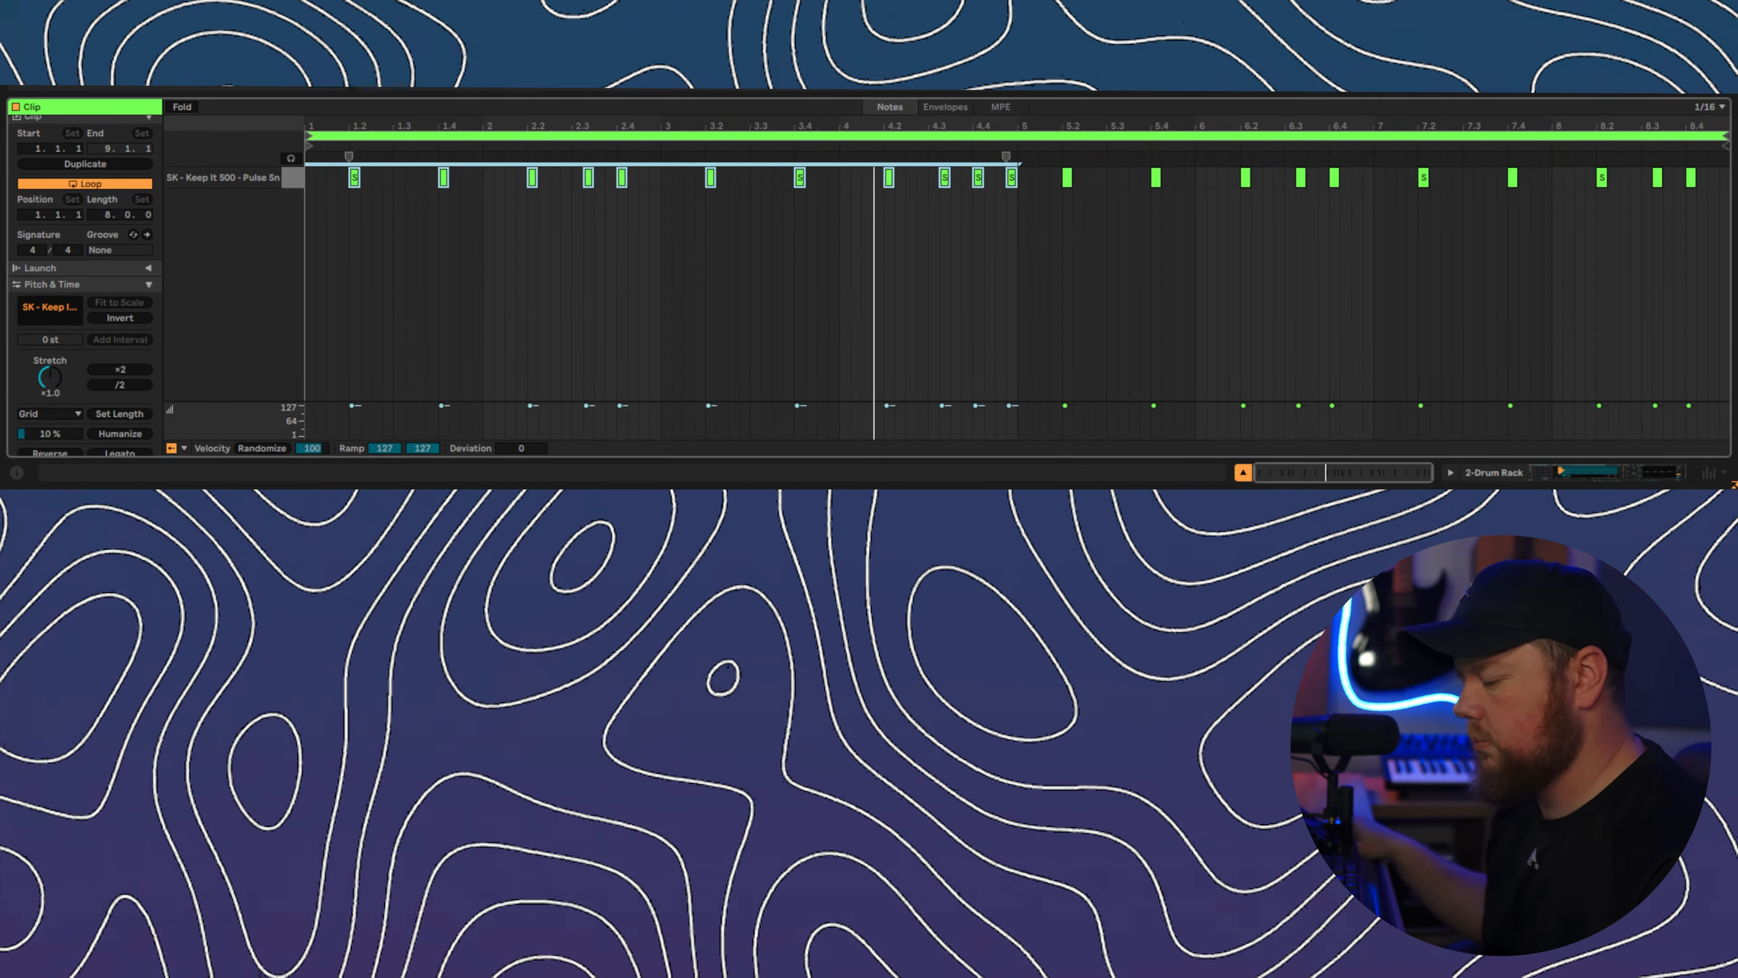
key(ctrl+d)
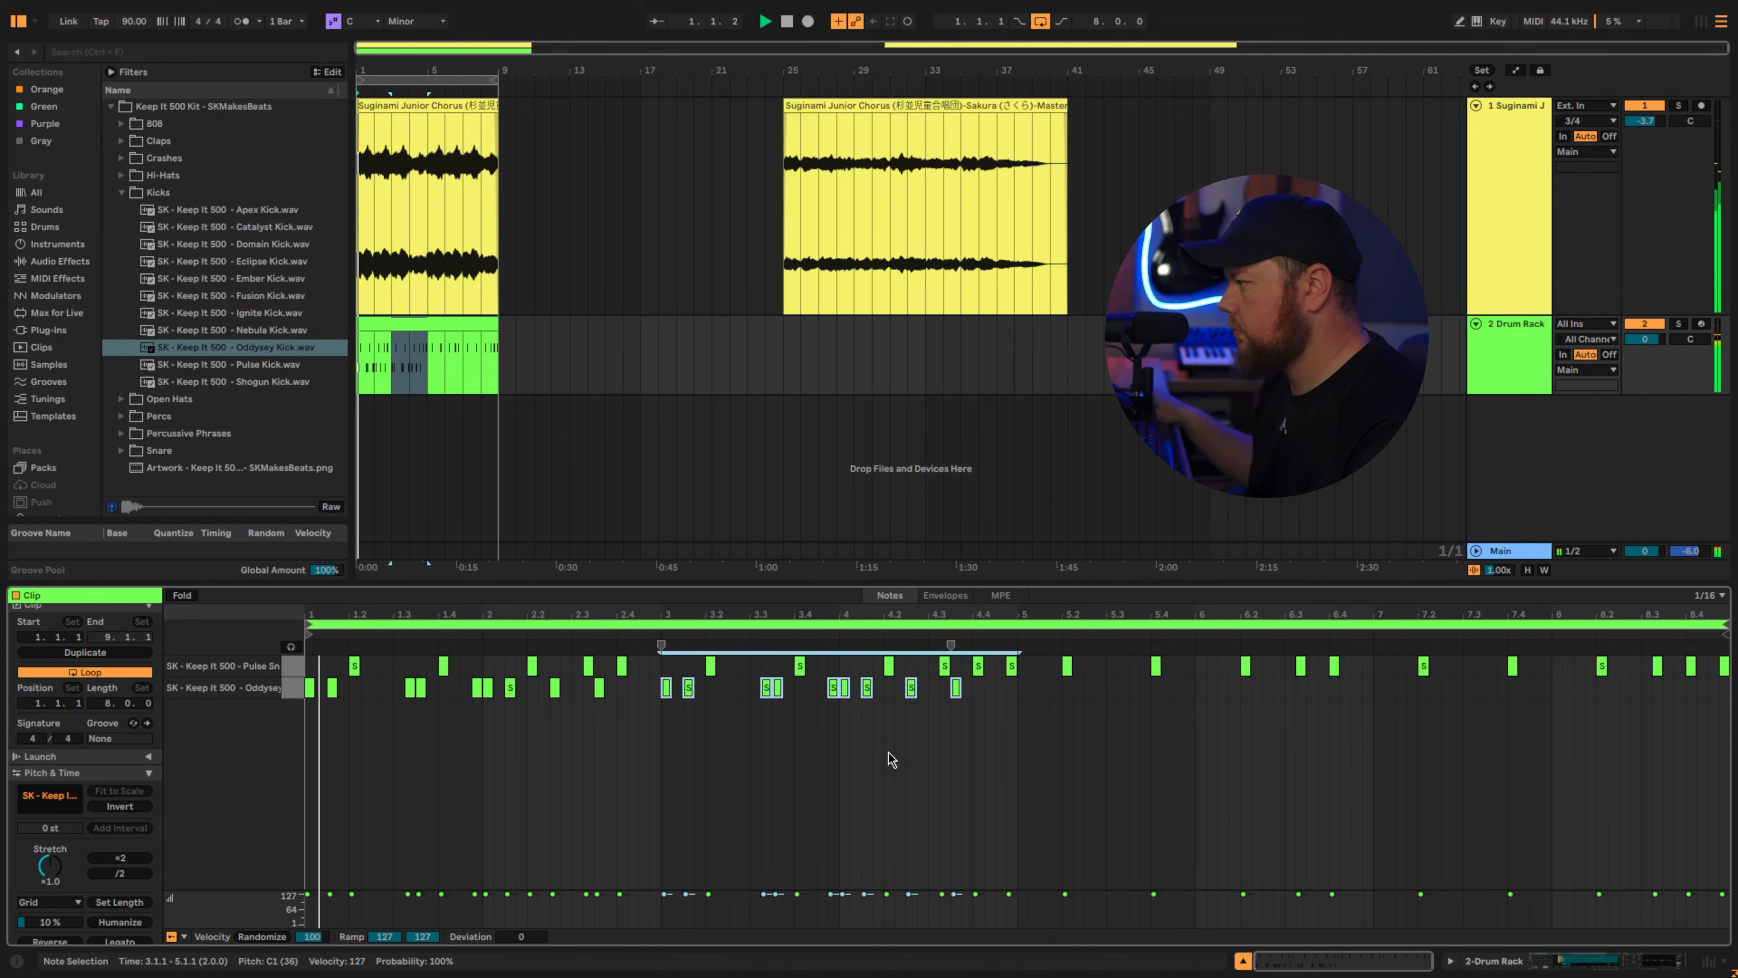
- Add an Oddysey Kick note at 4.4.2 and duplicate the four-bar kick pattern onto bars 5 to 8
click(891, 752)
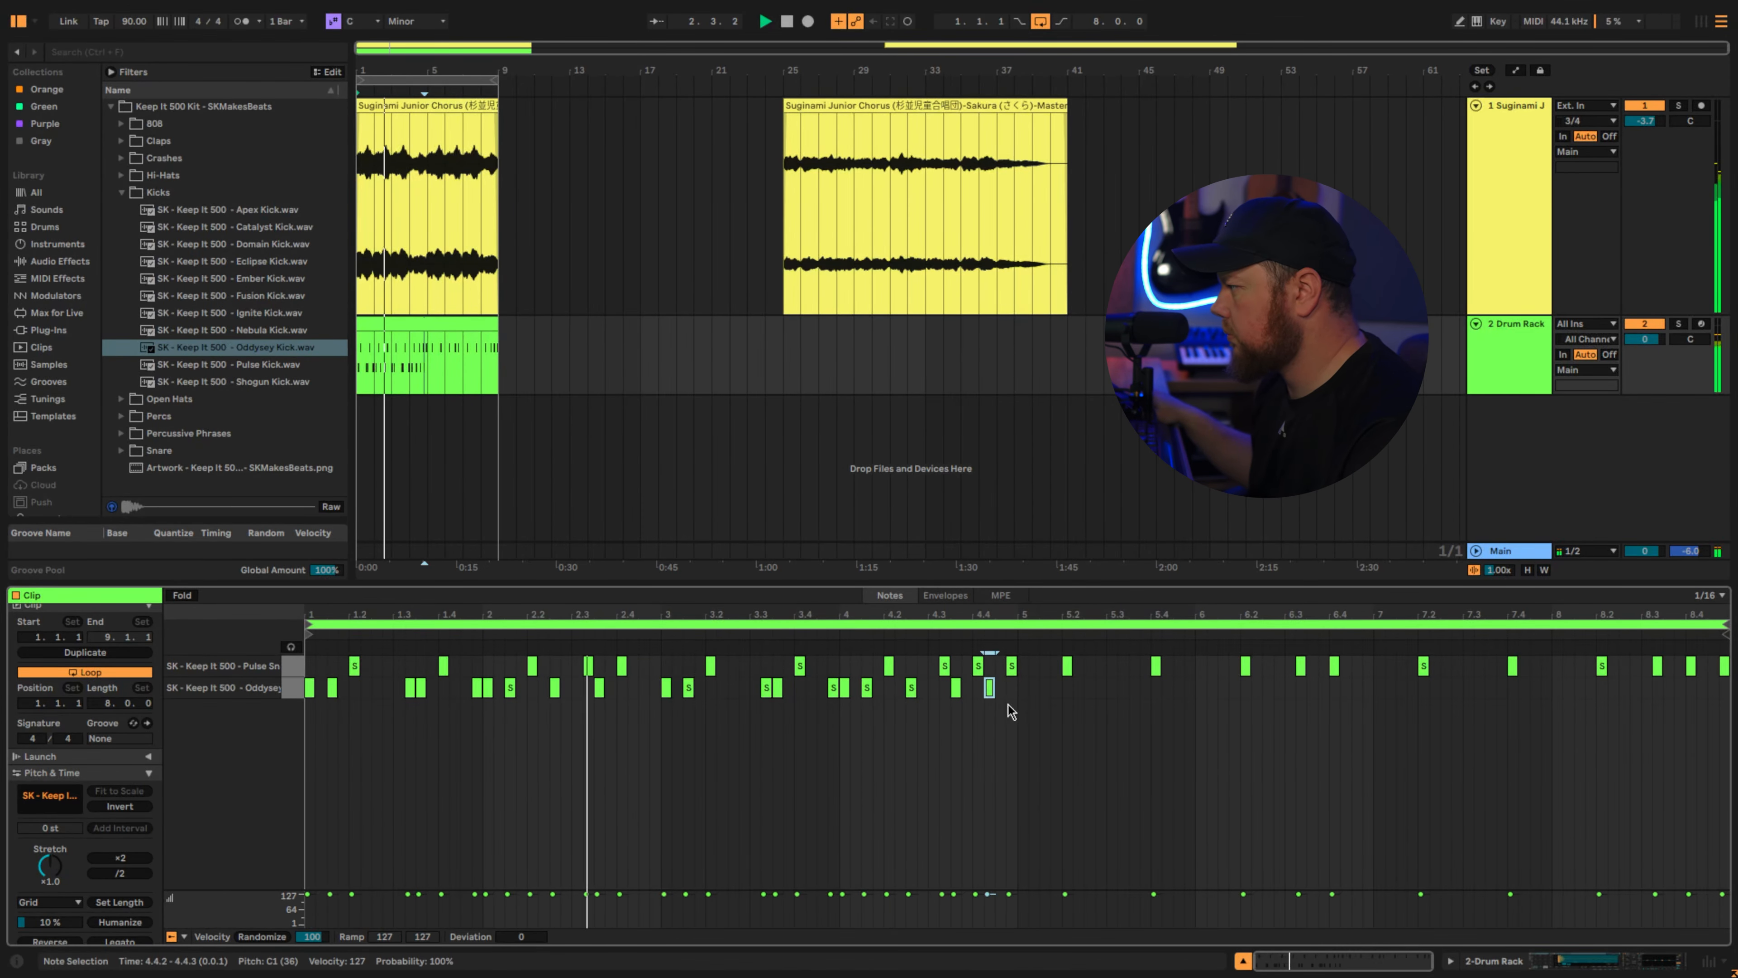
drag(1017, 704, 132, 712)
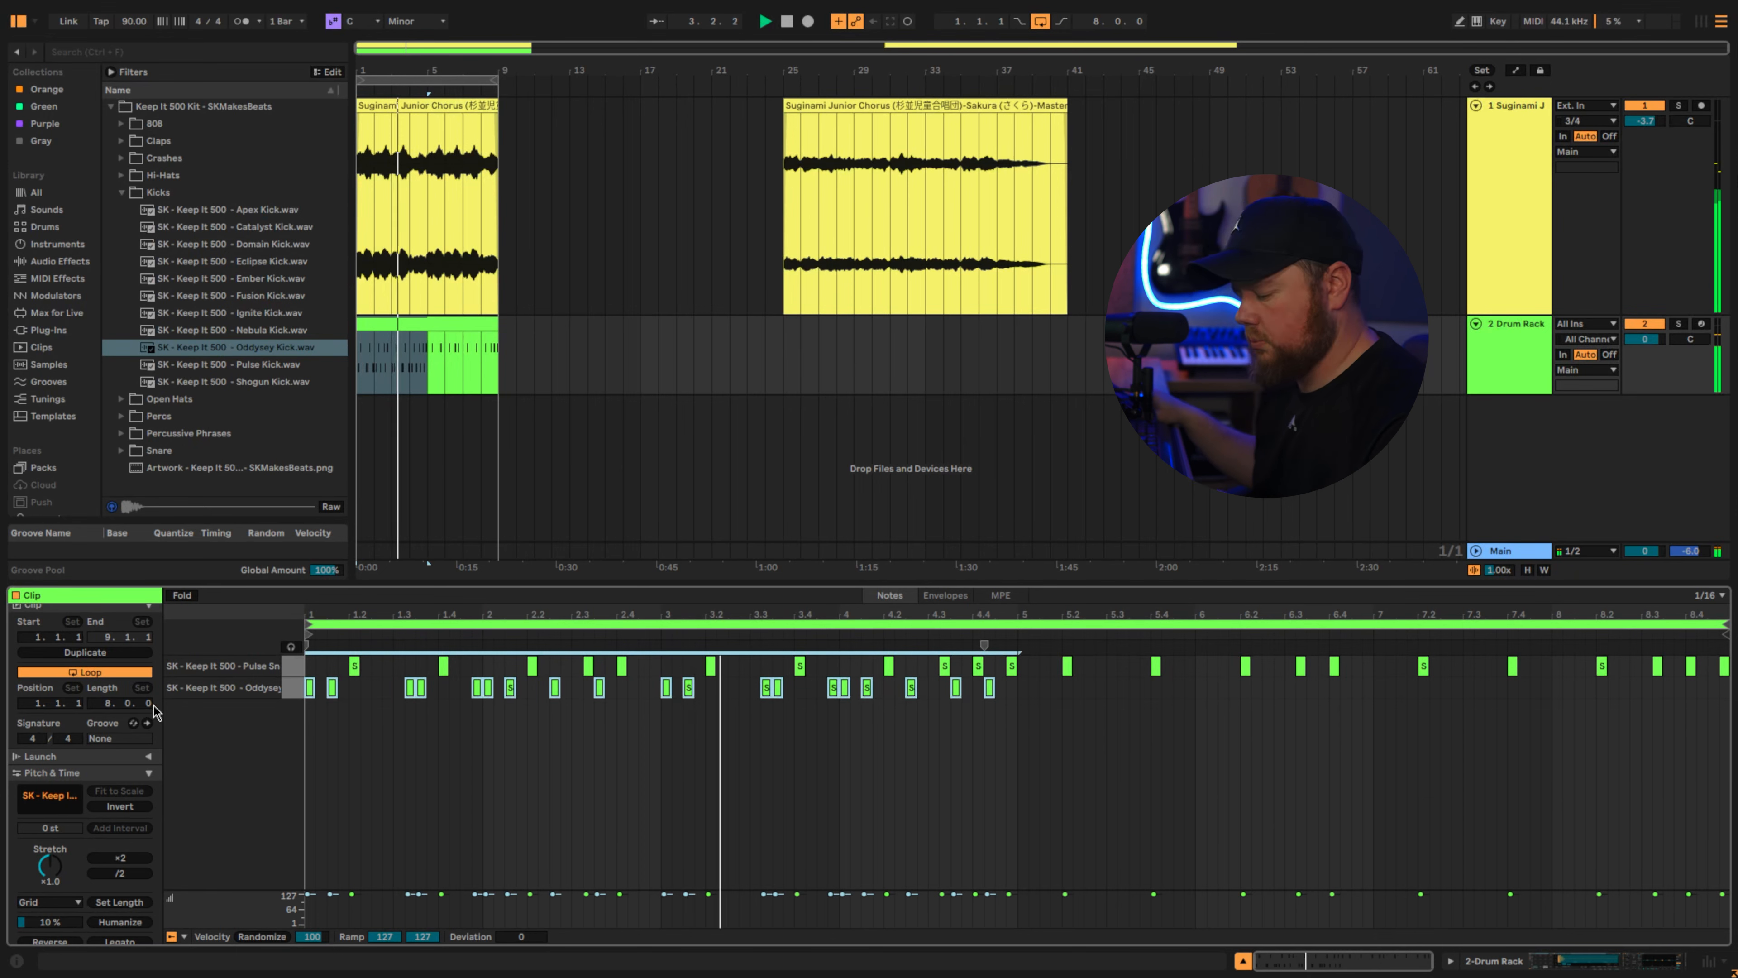
key(ctrl+d)
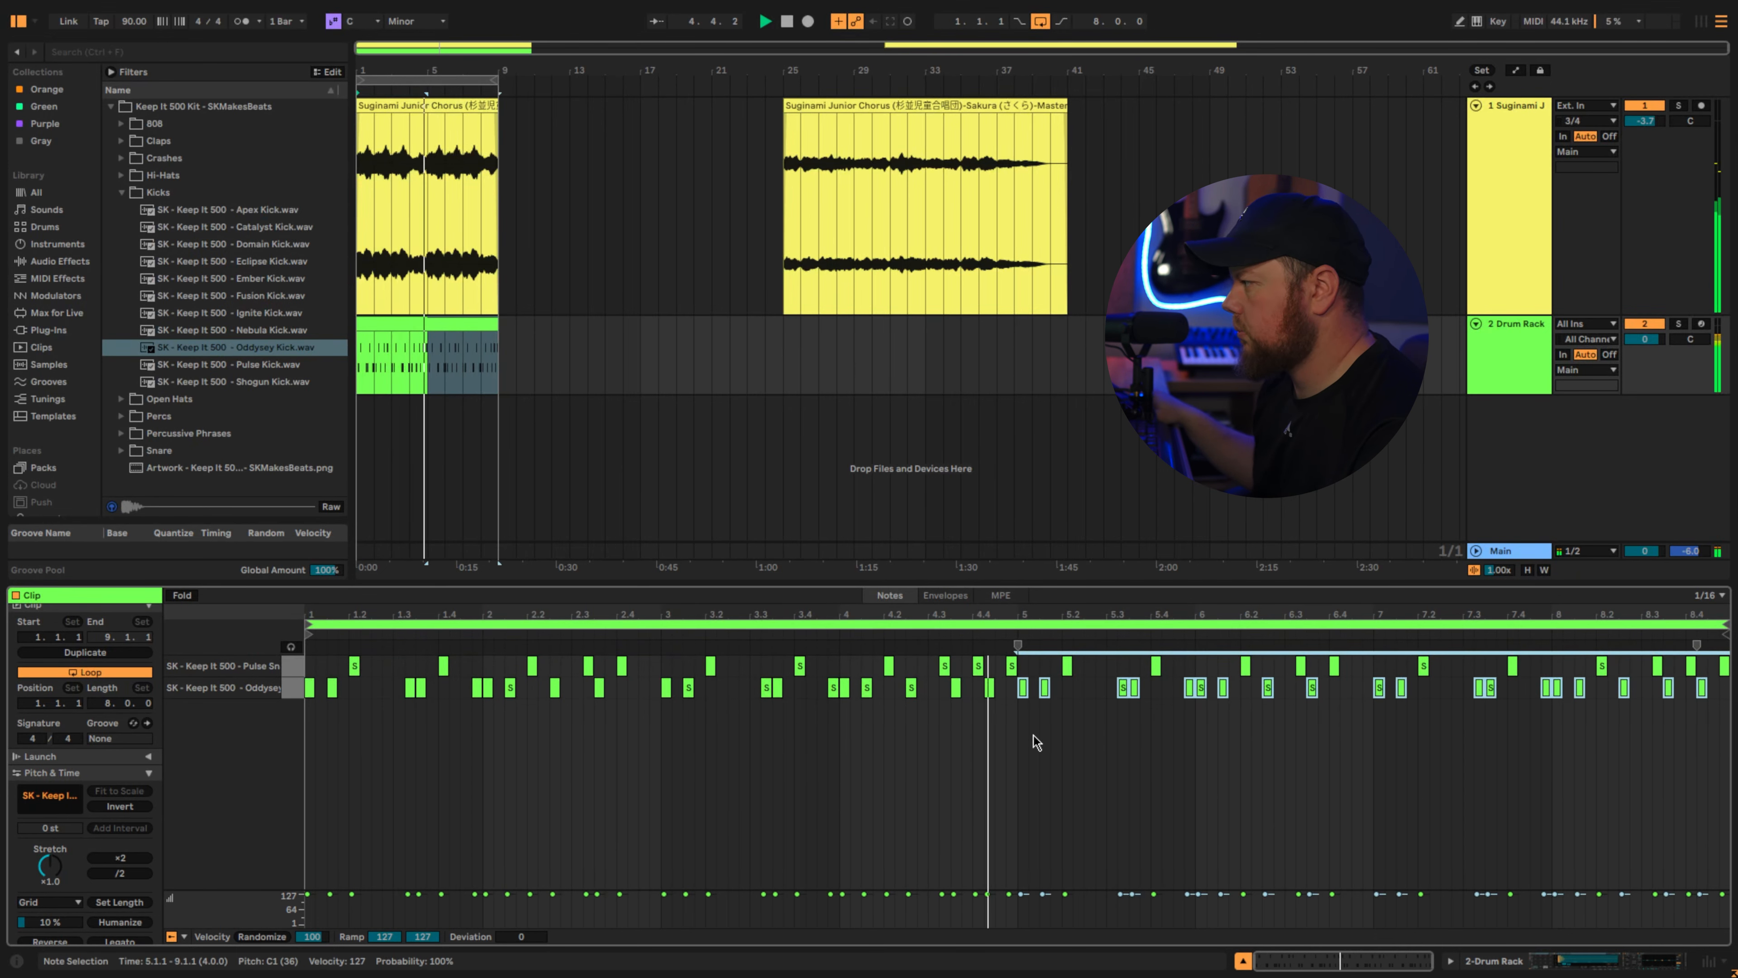
- Replace the last snare hit at the end of bar 8 with a kick
key(space)
click(1720, 676)
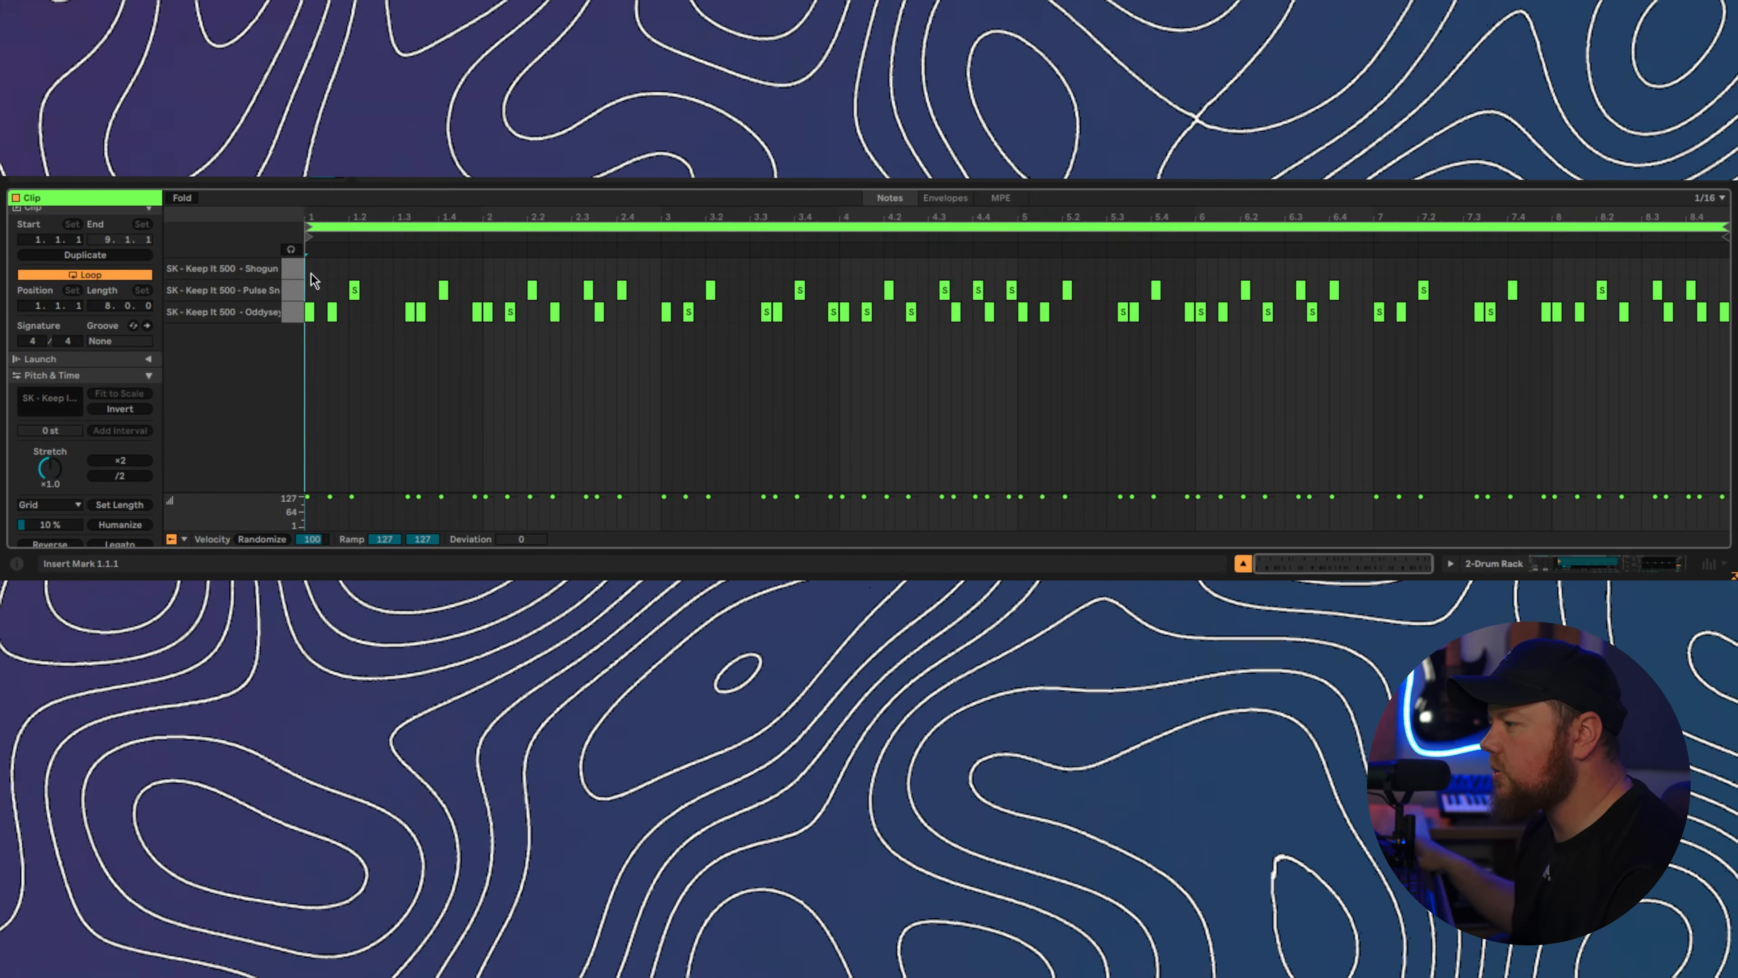
- Add Shogun hi-hat notes at 1.1.1 and 1.1.3, and lower the second note's velocity to about 82
double_click(311, 272)
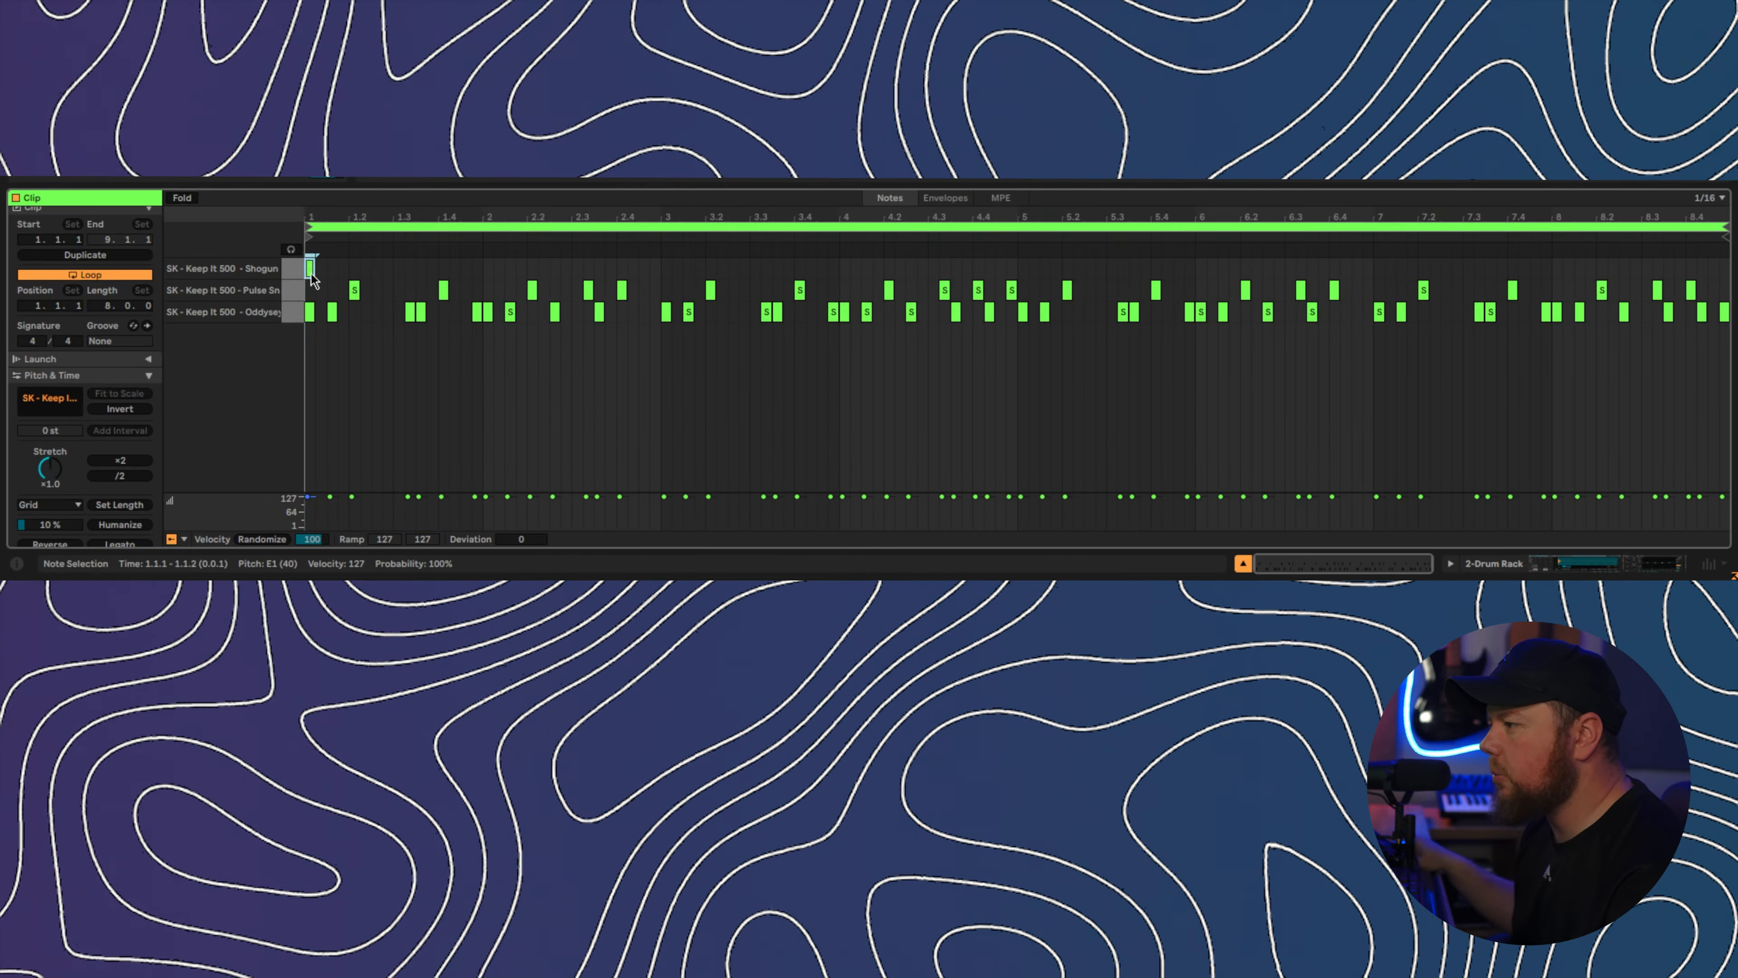
double_click(336, 269)
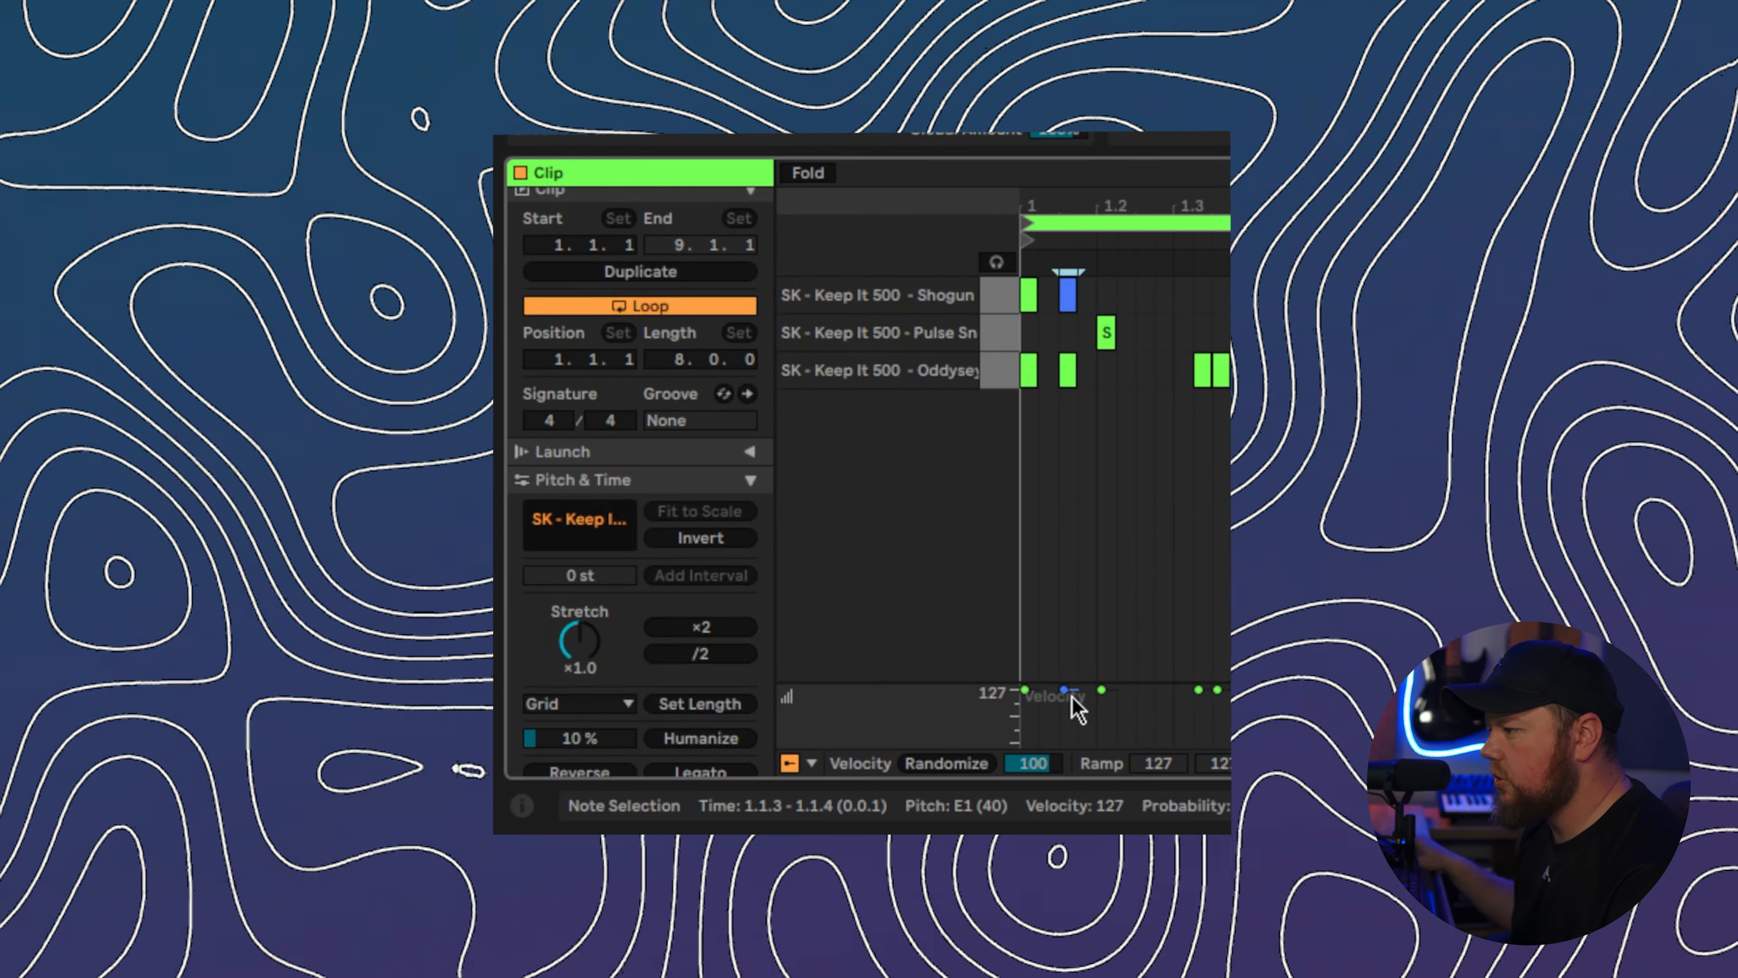
drag(333, 498, 334, 509)
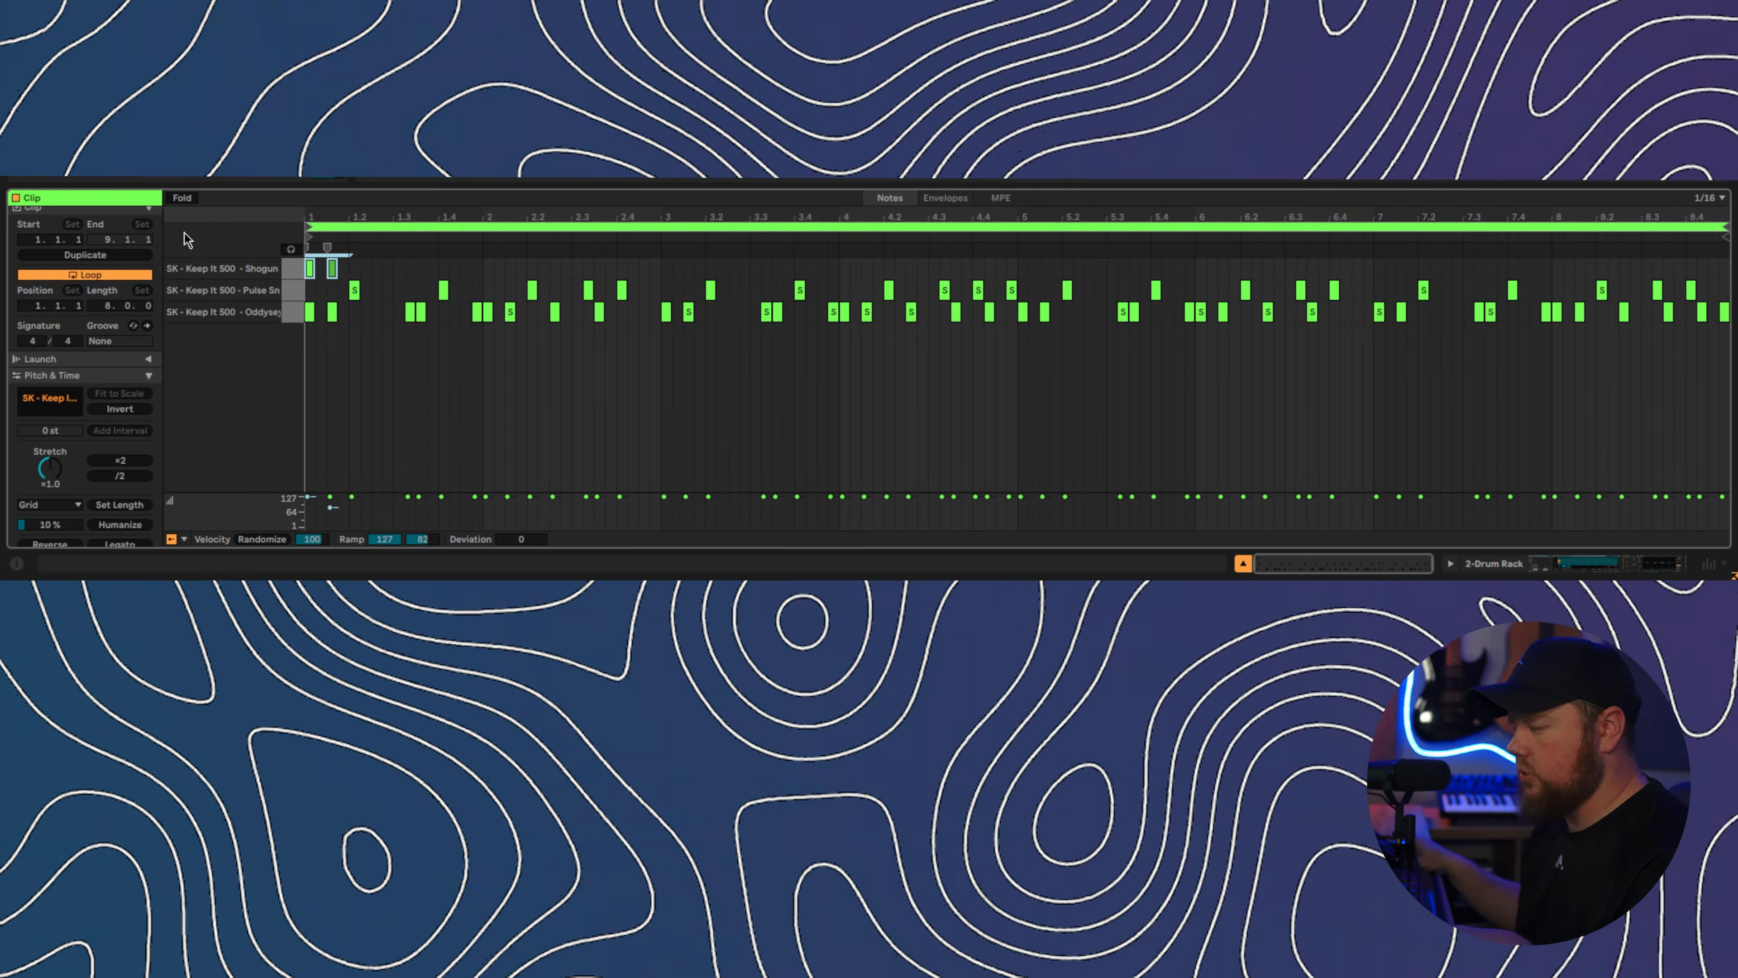
- Duplicate the pair of Shogun hi-hat notes repeatedly until it fills all eight bars
key(ctrl+d)
key(ctrl+d)
key(ctrl+d)
key(ctrl+d)
key(ctrl+d)
key(ctrl+d)
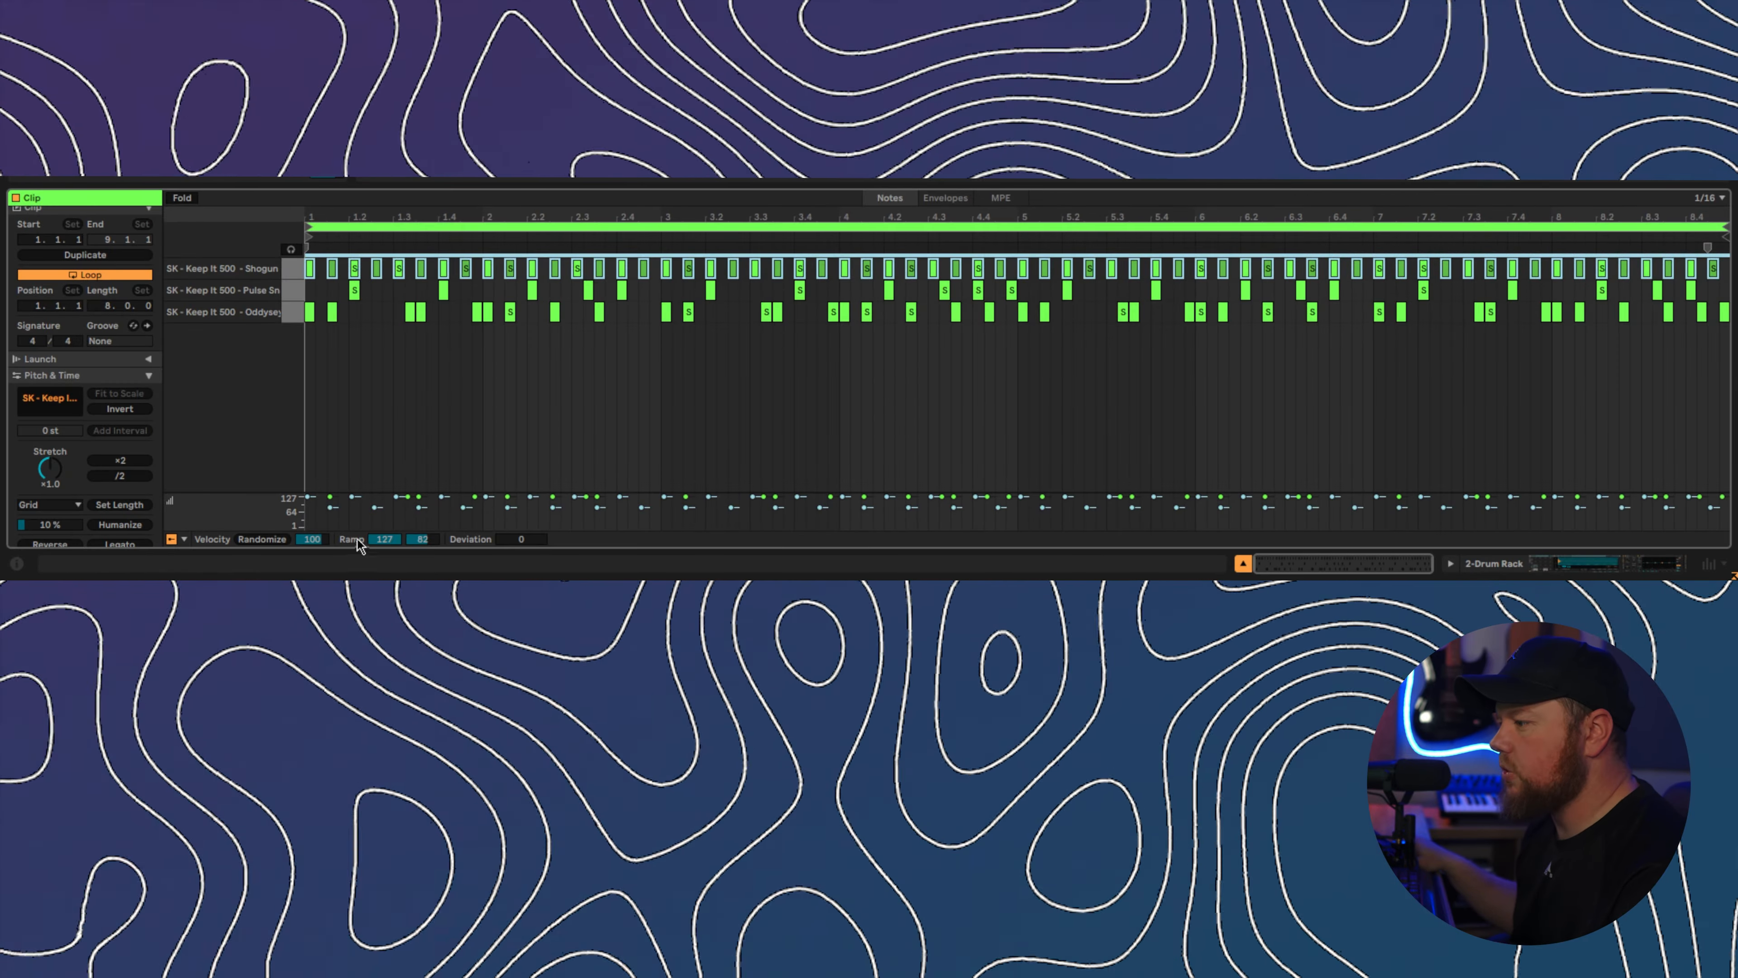
- Randomize the velocities of the Shogun hi-hat notes with an amount of 19
drag(308, 539, 307, 553)
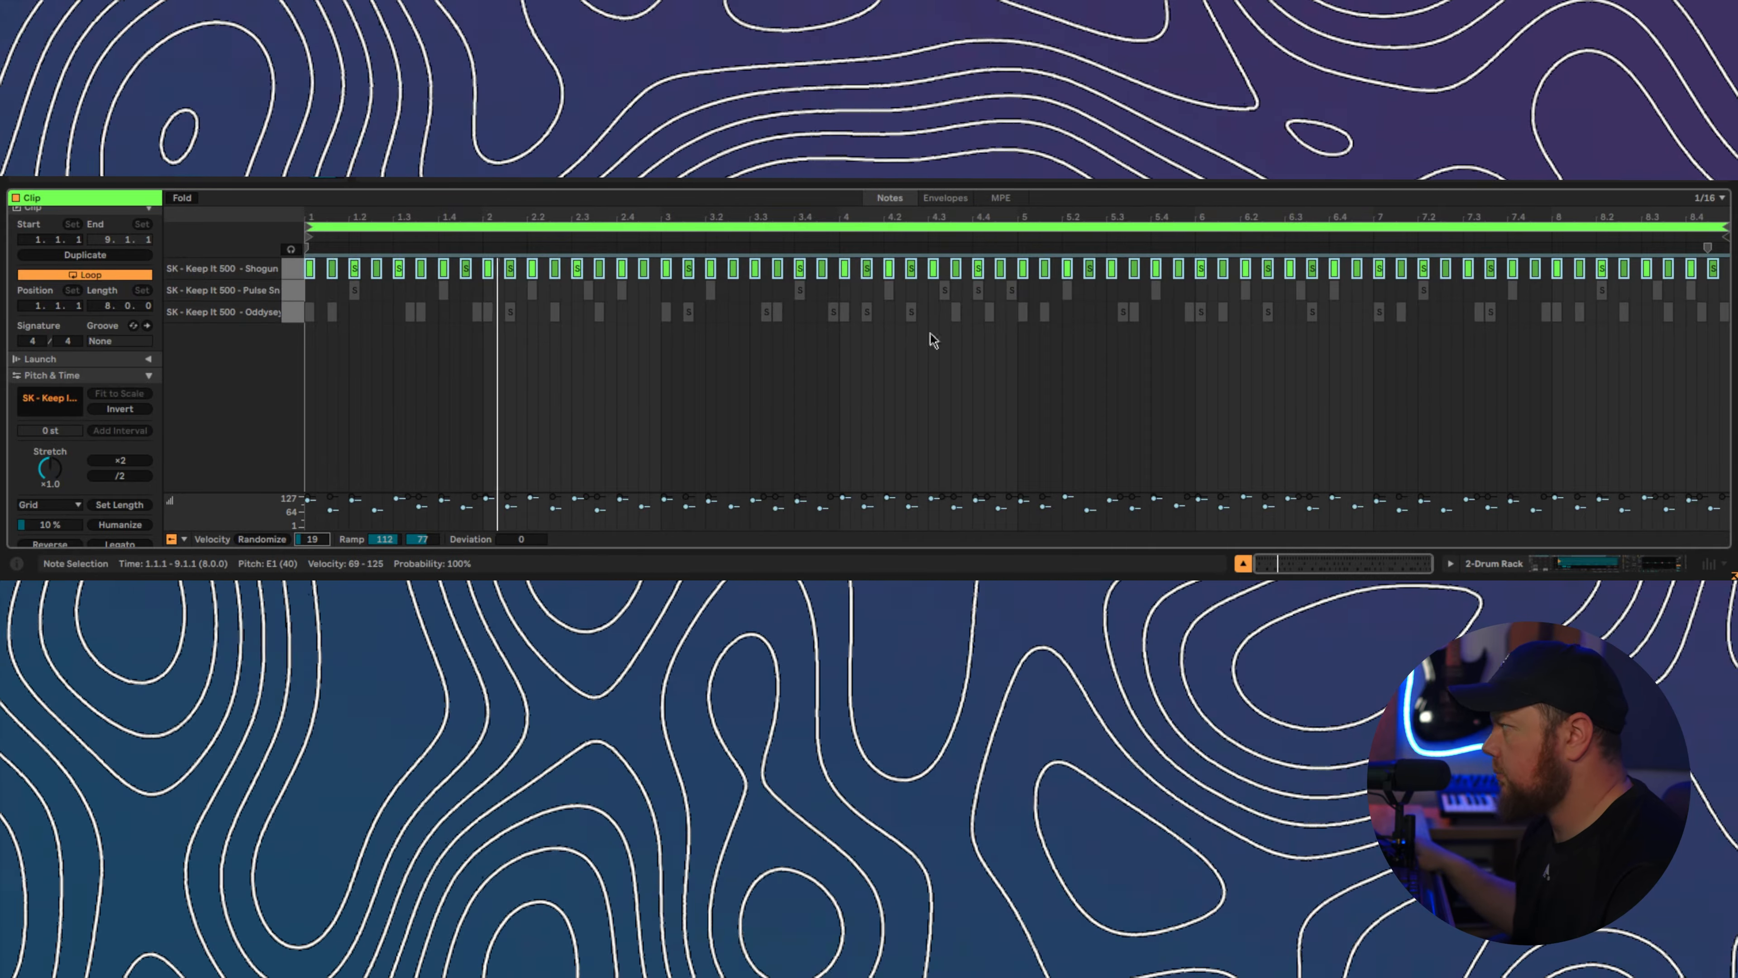
key(ctrl+a)
click(620, 421)
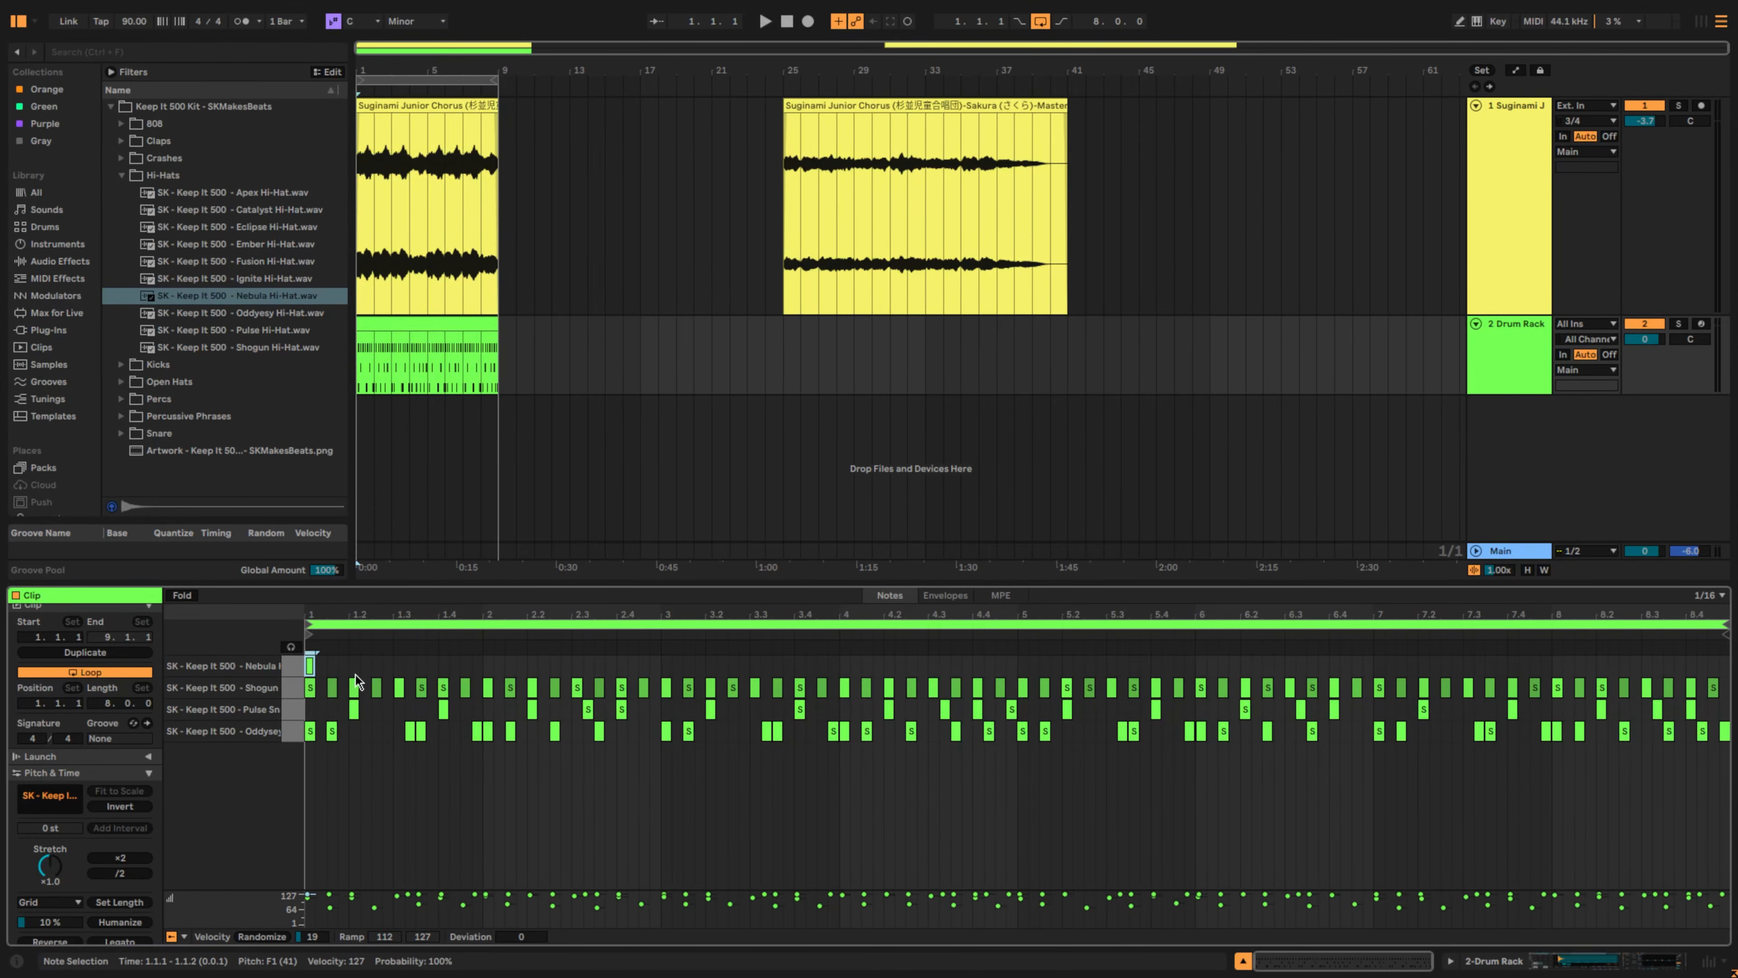
- Place Nebula hi-hat notes on every beat across the eight bars
click(355, 670)
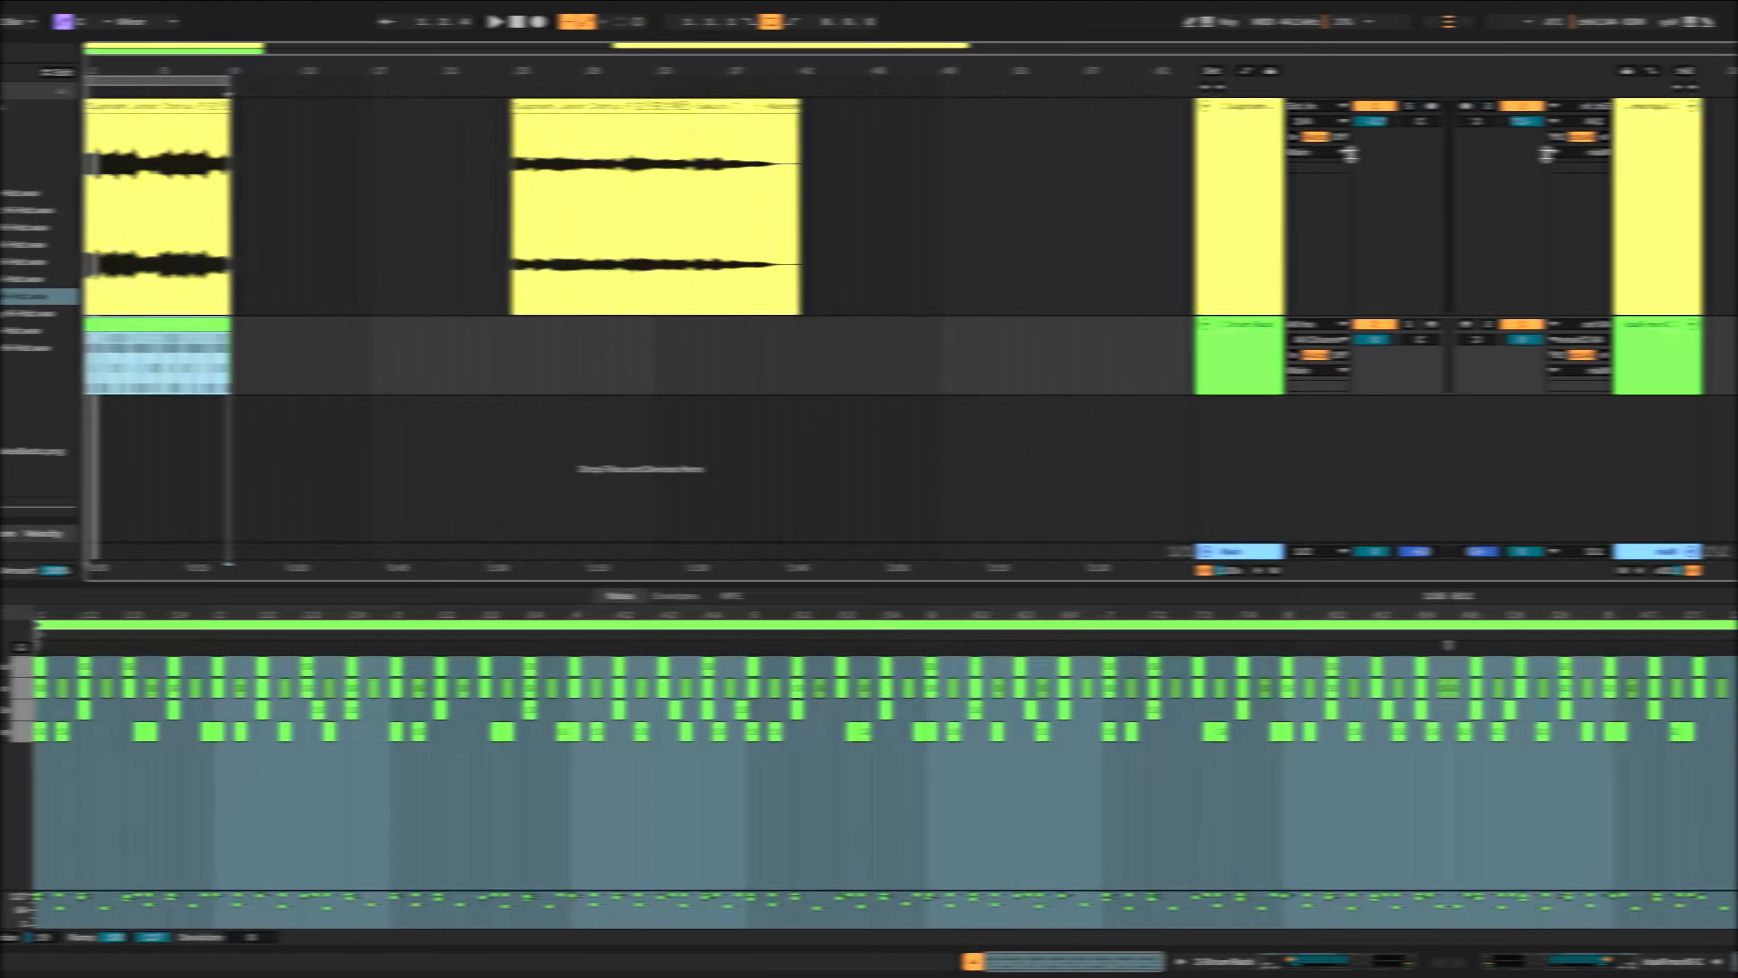
click(1138, 814)
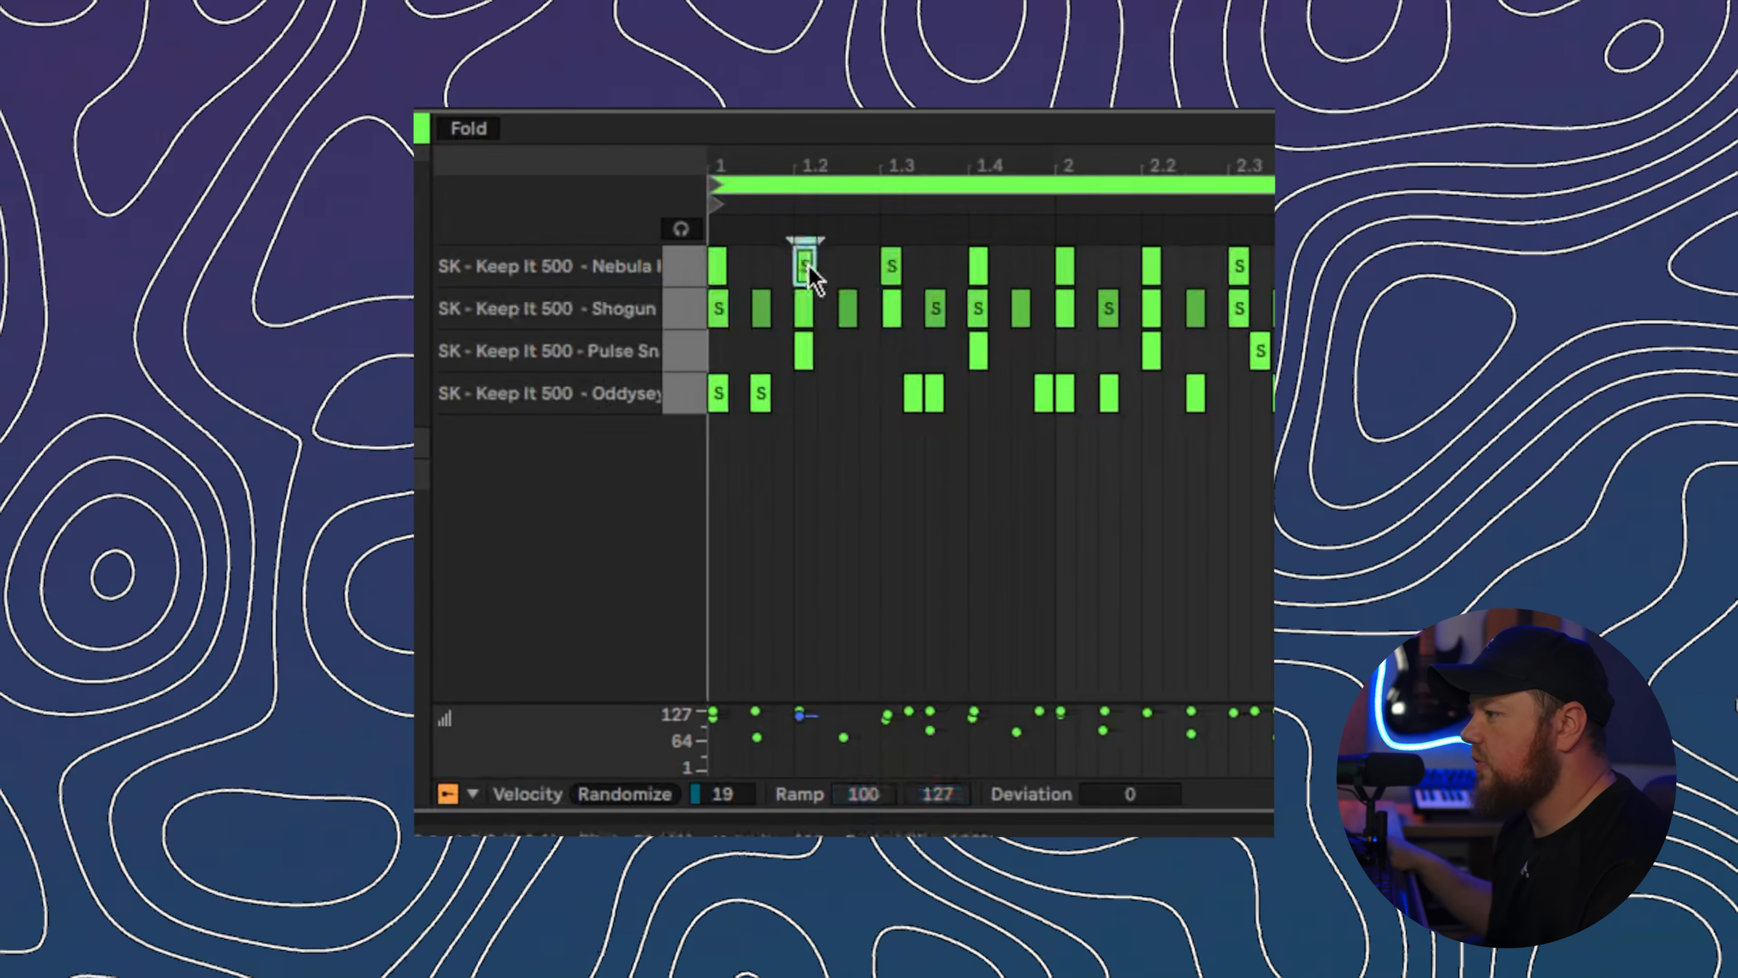
- Delete the Nebula hi-hat notes on beats 2 and 4 of bar 1 and play the beat
key(Delete)
click(978, 267)
key(Delete)
key(space)
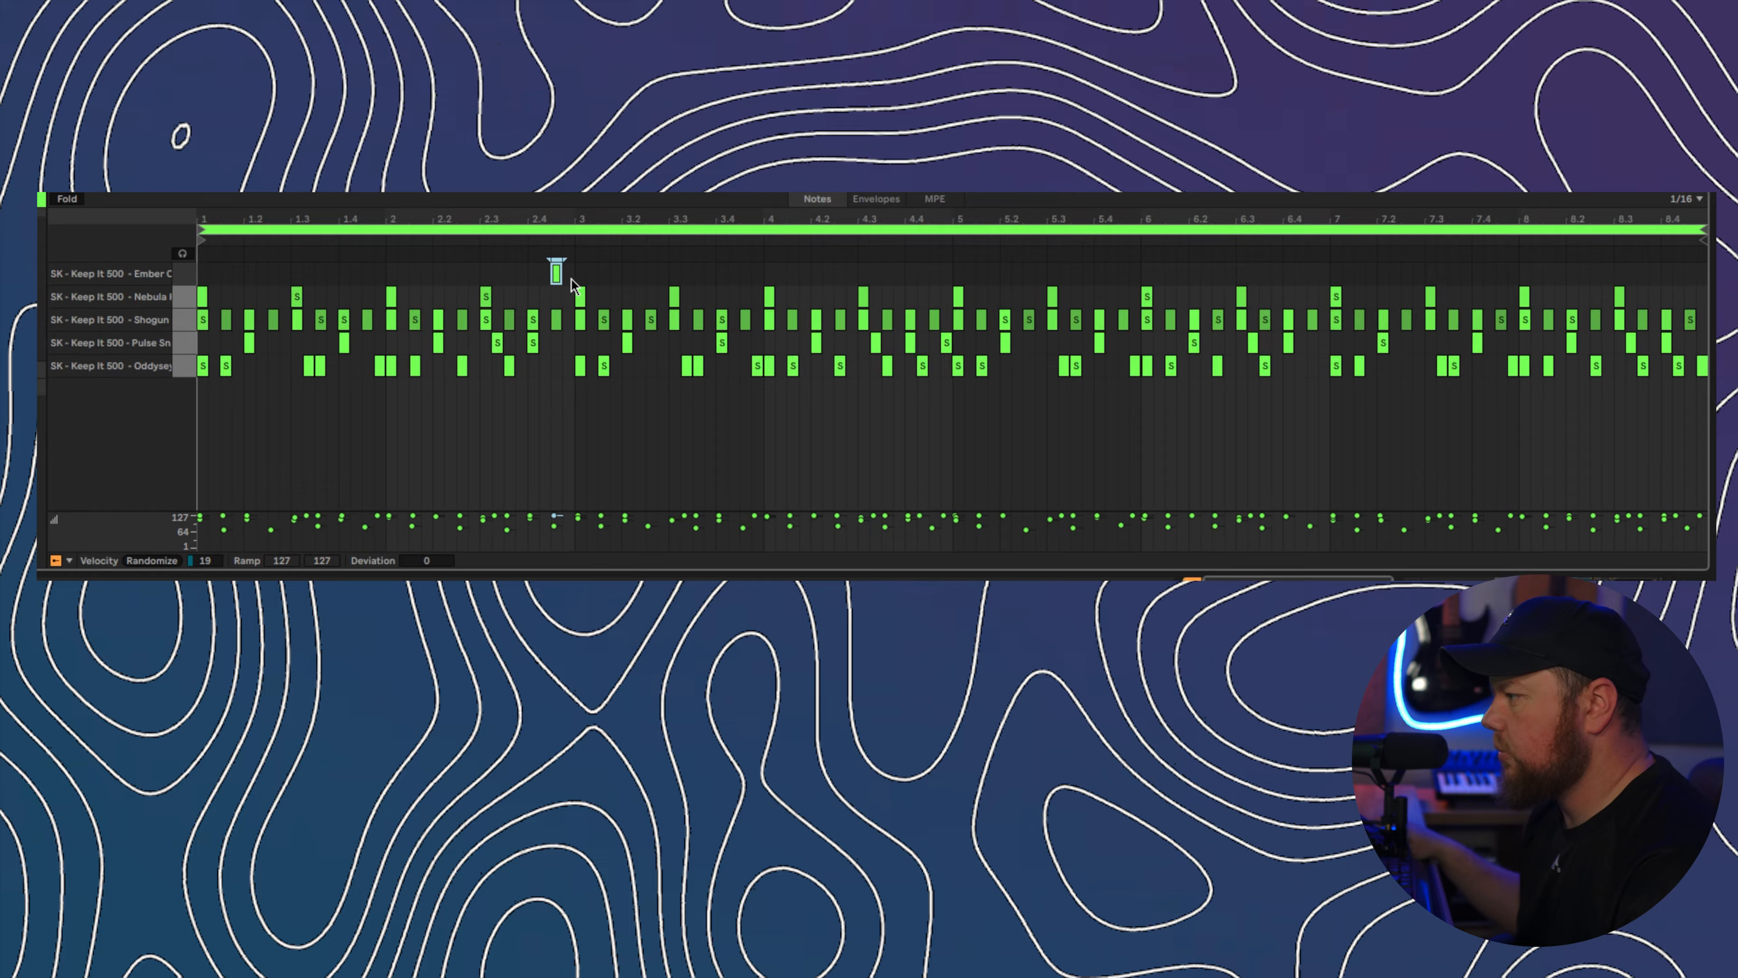
- Duplicate the first two bars of the Ember open hat lane, with its note at 2.4.3, into the following bars
drag(1308, 302, 443, 206)
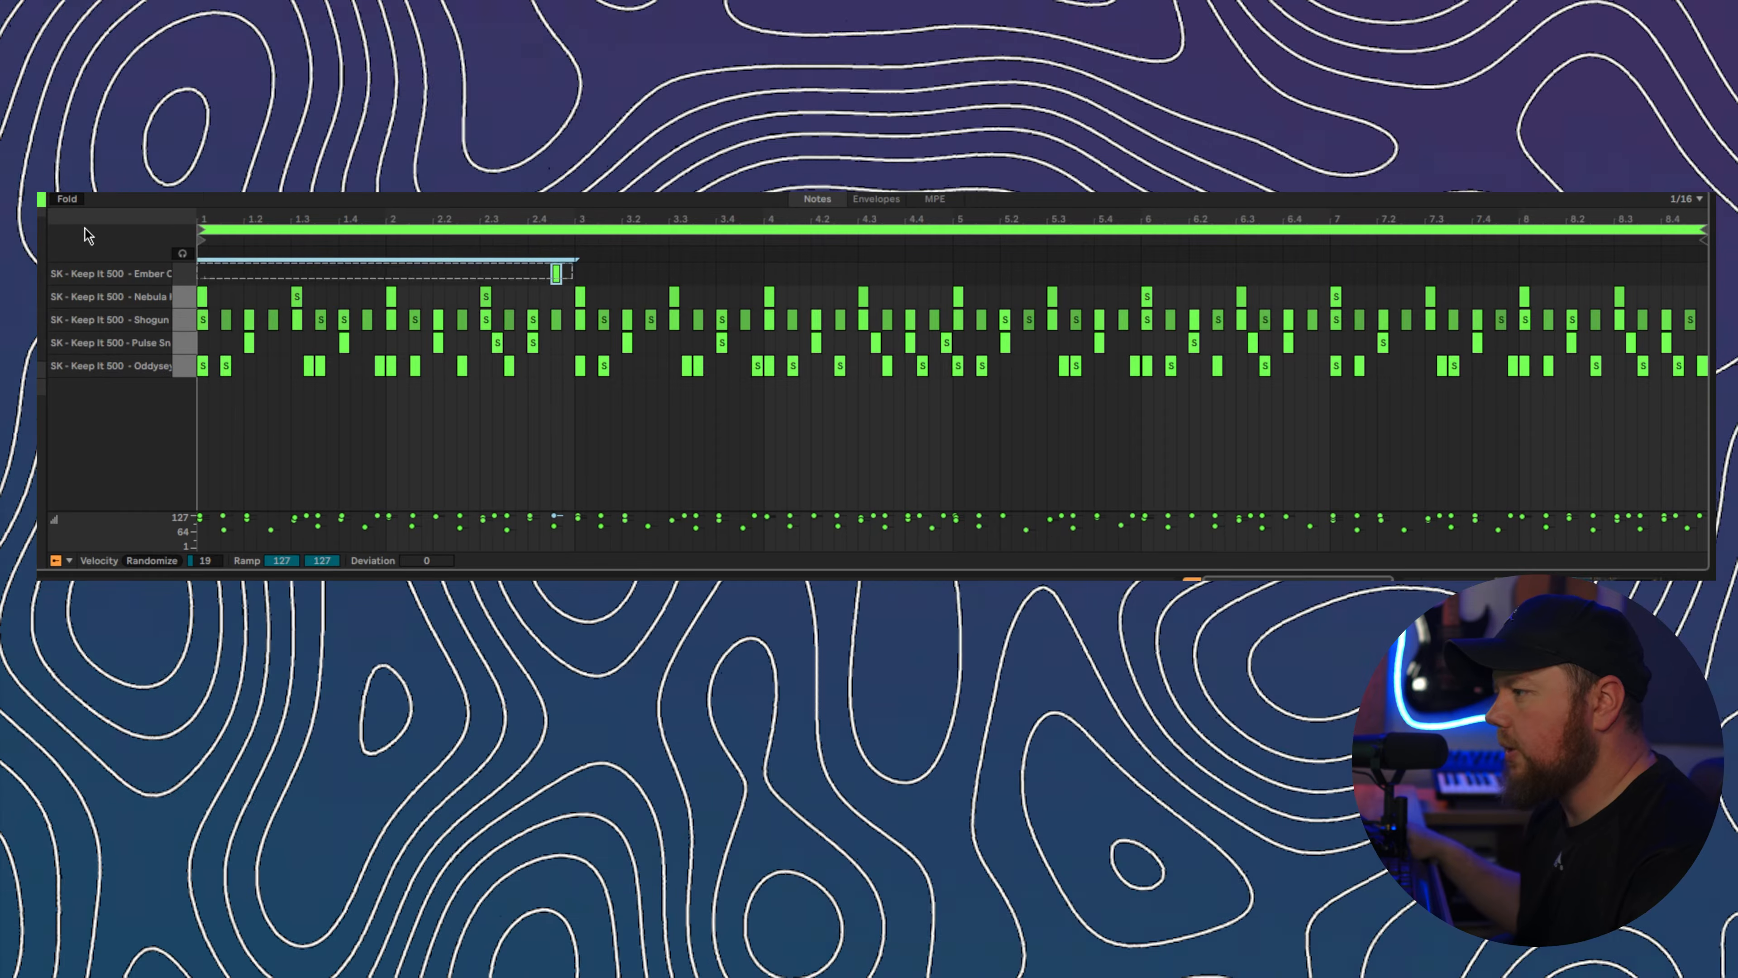
key(super+d)
key(super+d)
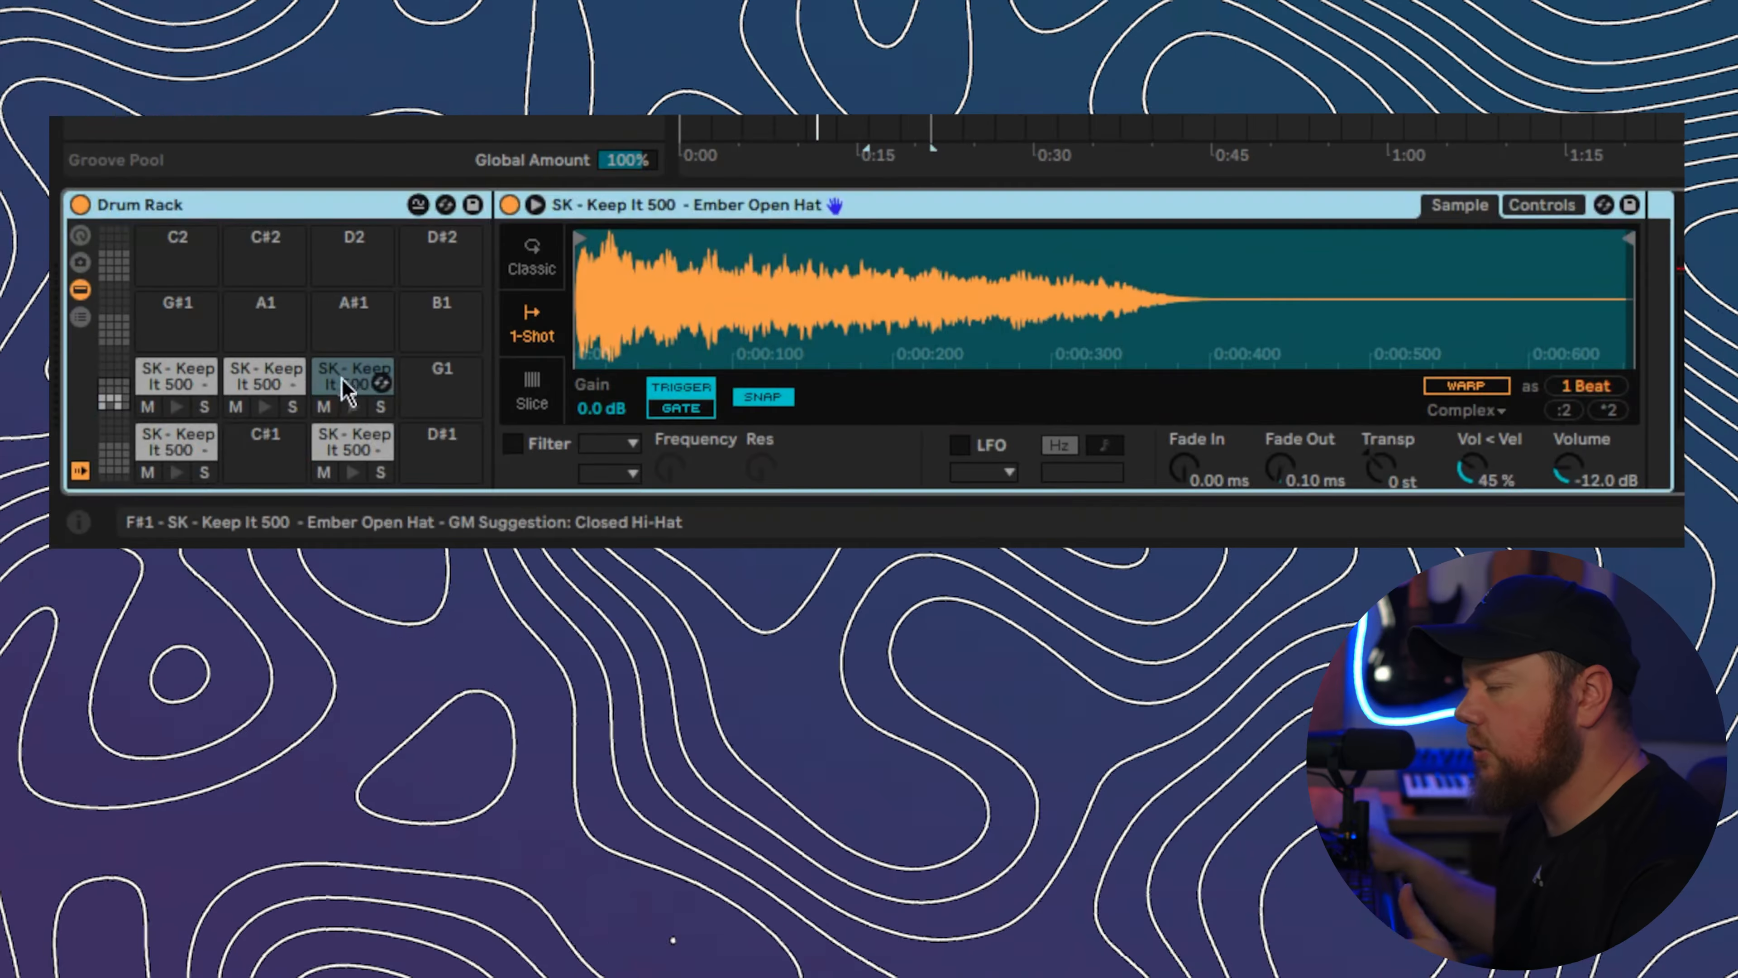
click(343, 378)
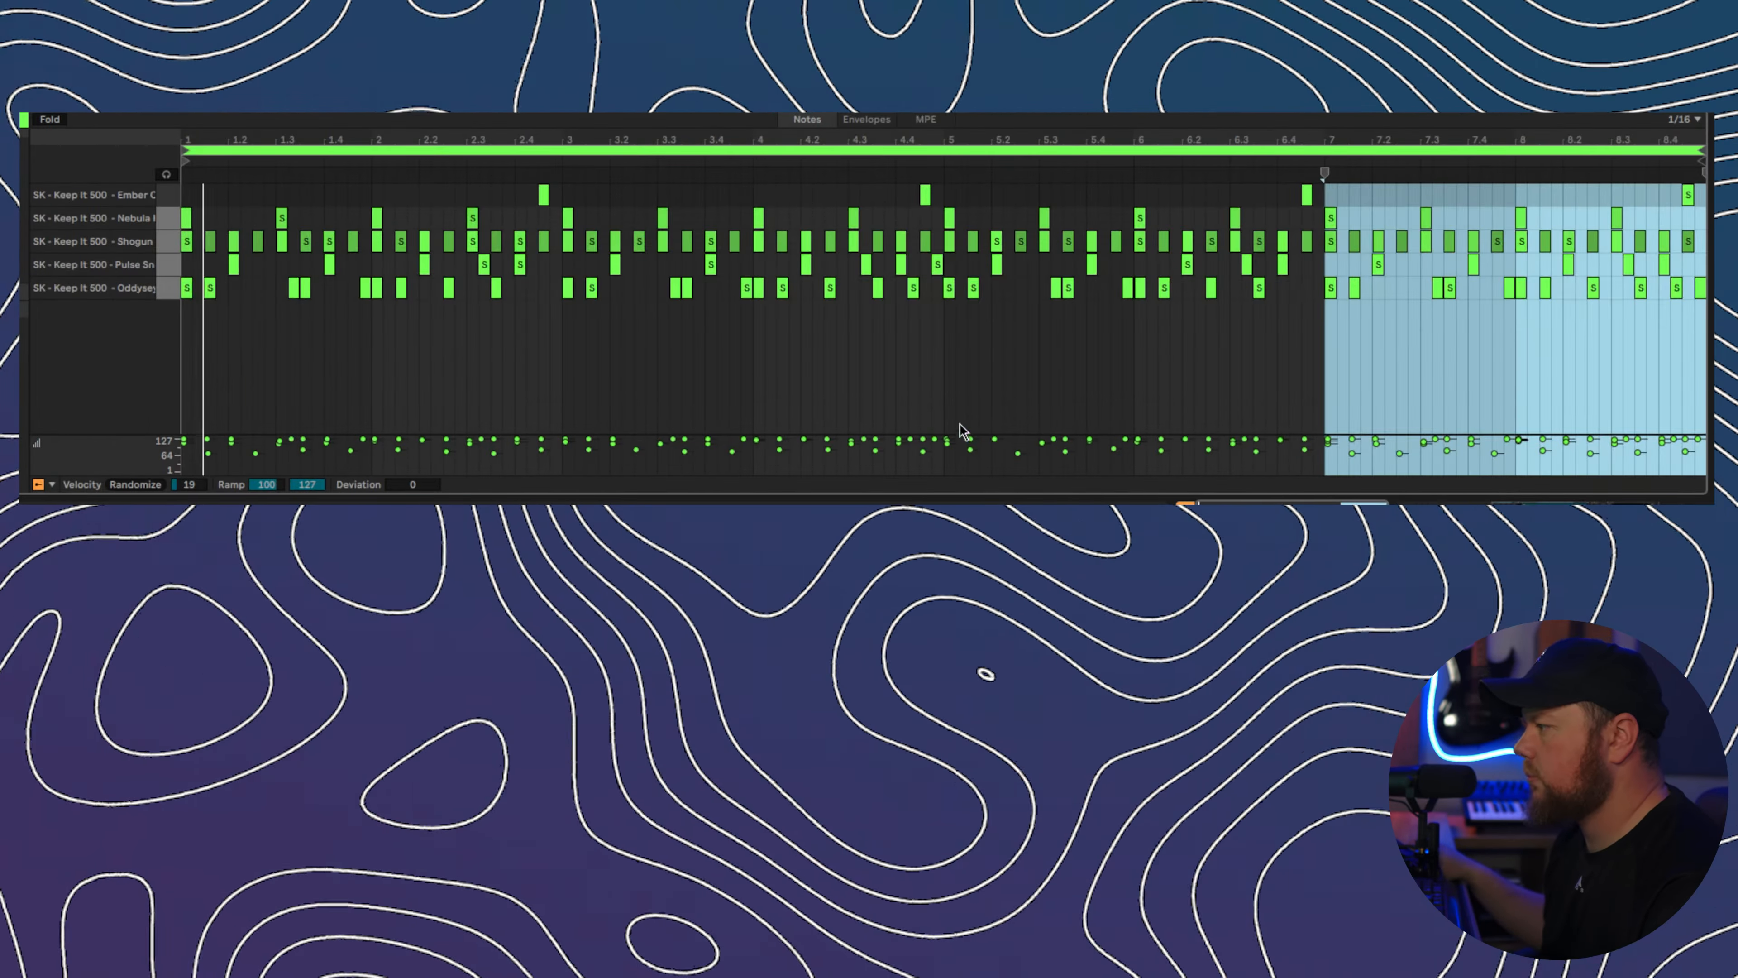
click(1086, 383)
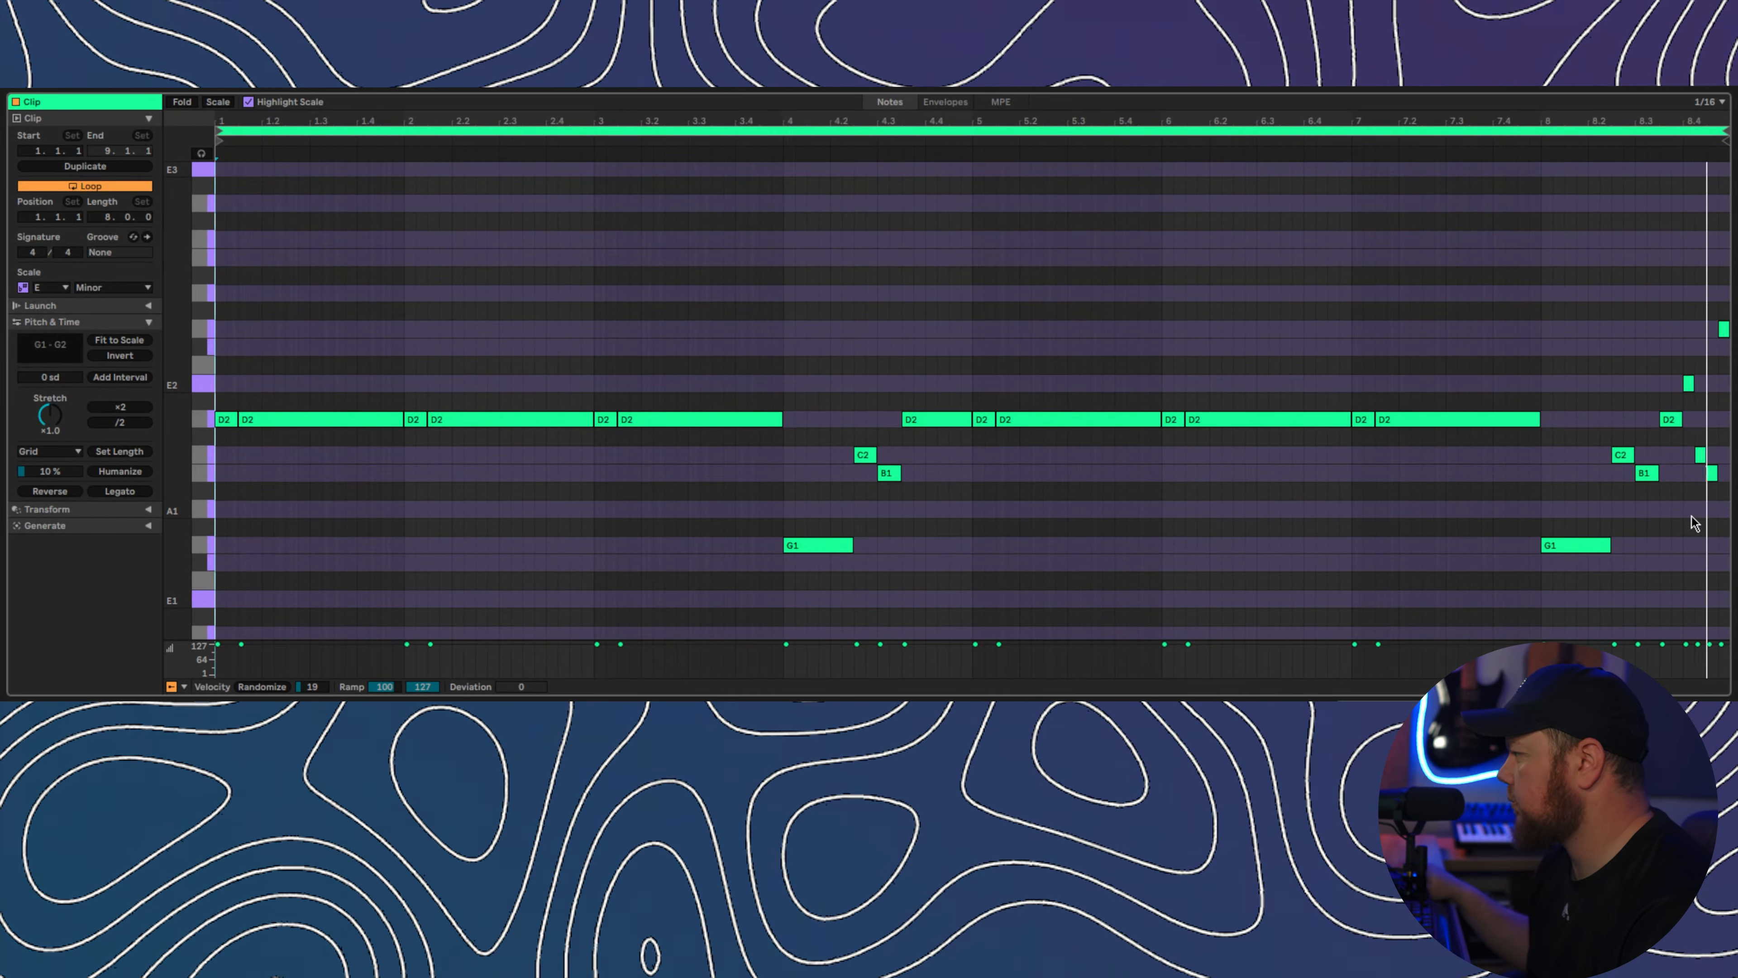
- Select all the notes in the eight-bar bass clip and set the velocity randomization amount to 18
key(ctrl+a)
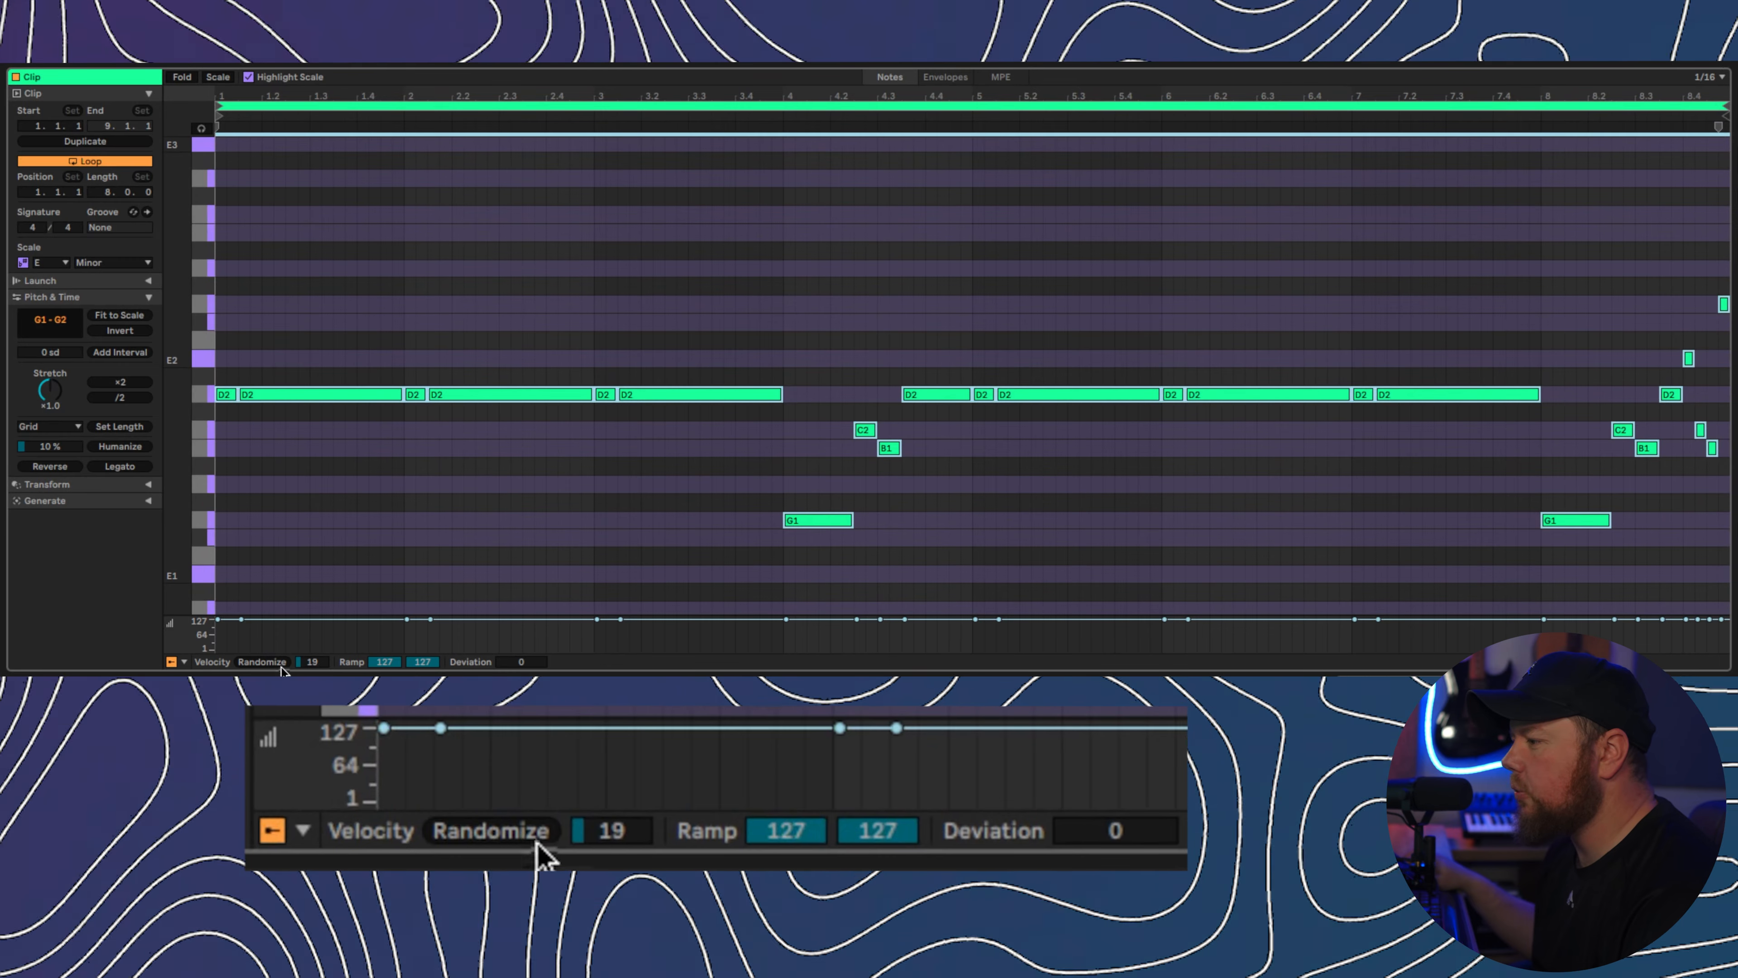
drag(311, 662, 312, 674)
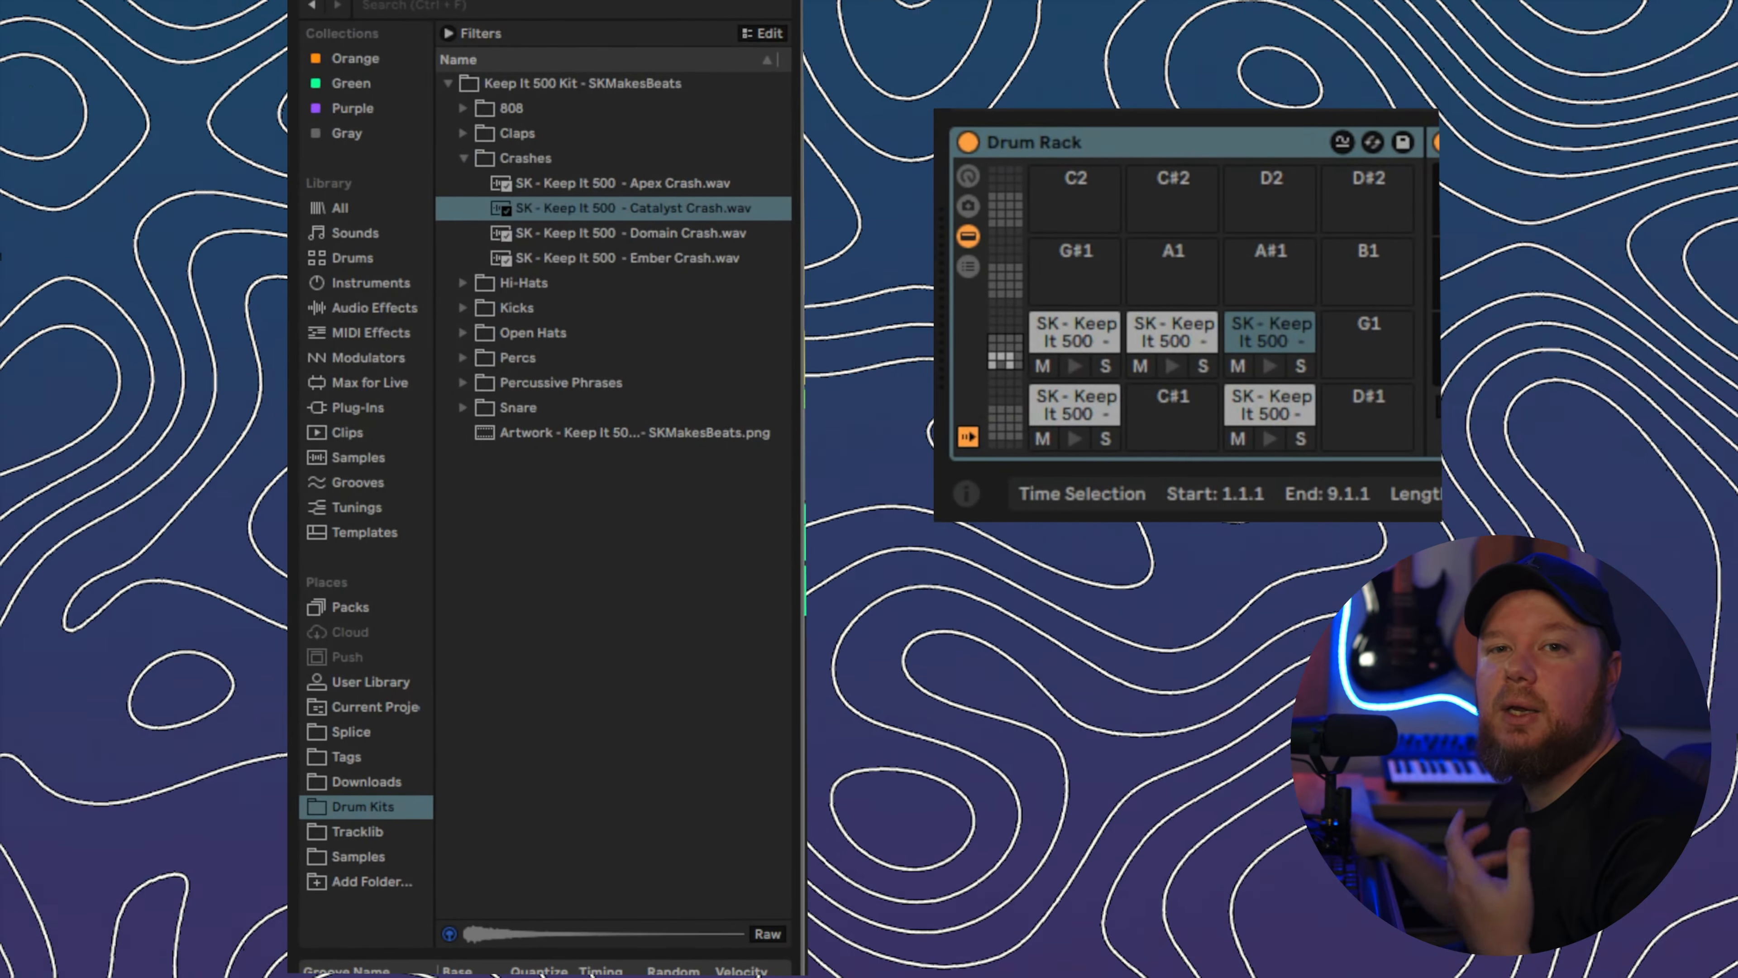
- Load the Catalyst Crash sample onto drum pad G#1 and place a crash note at the start of bar 1
drag(613, 218, 1098, 283)
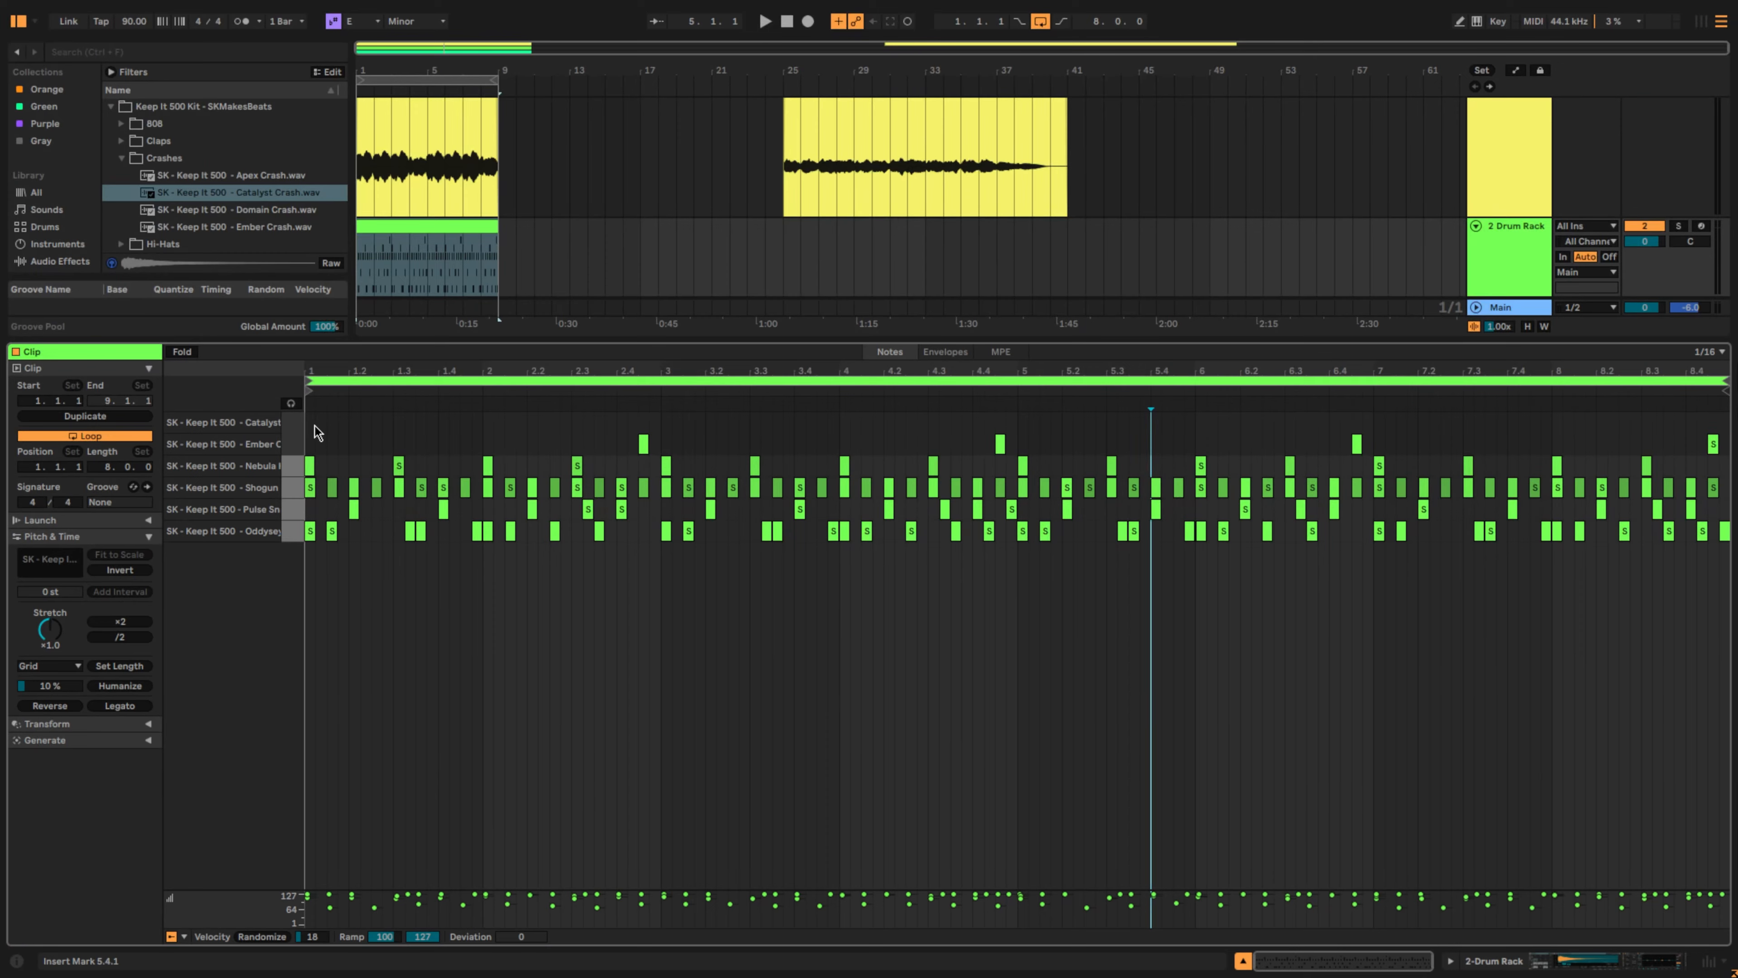
double_click(313, 423)
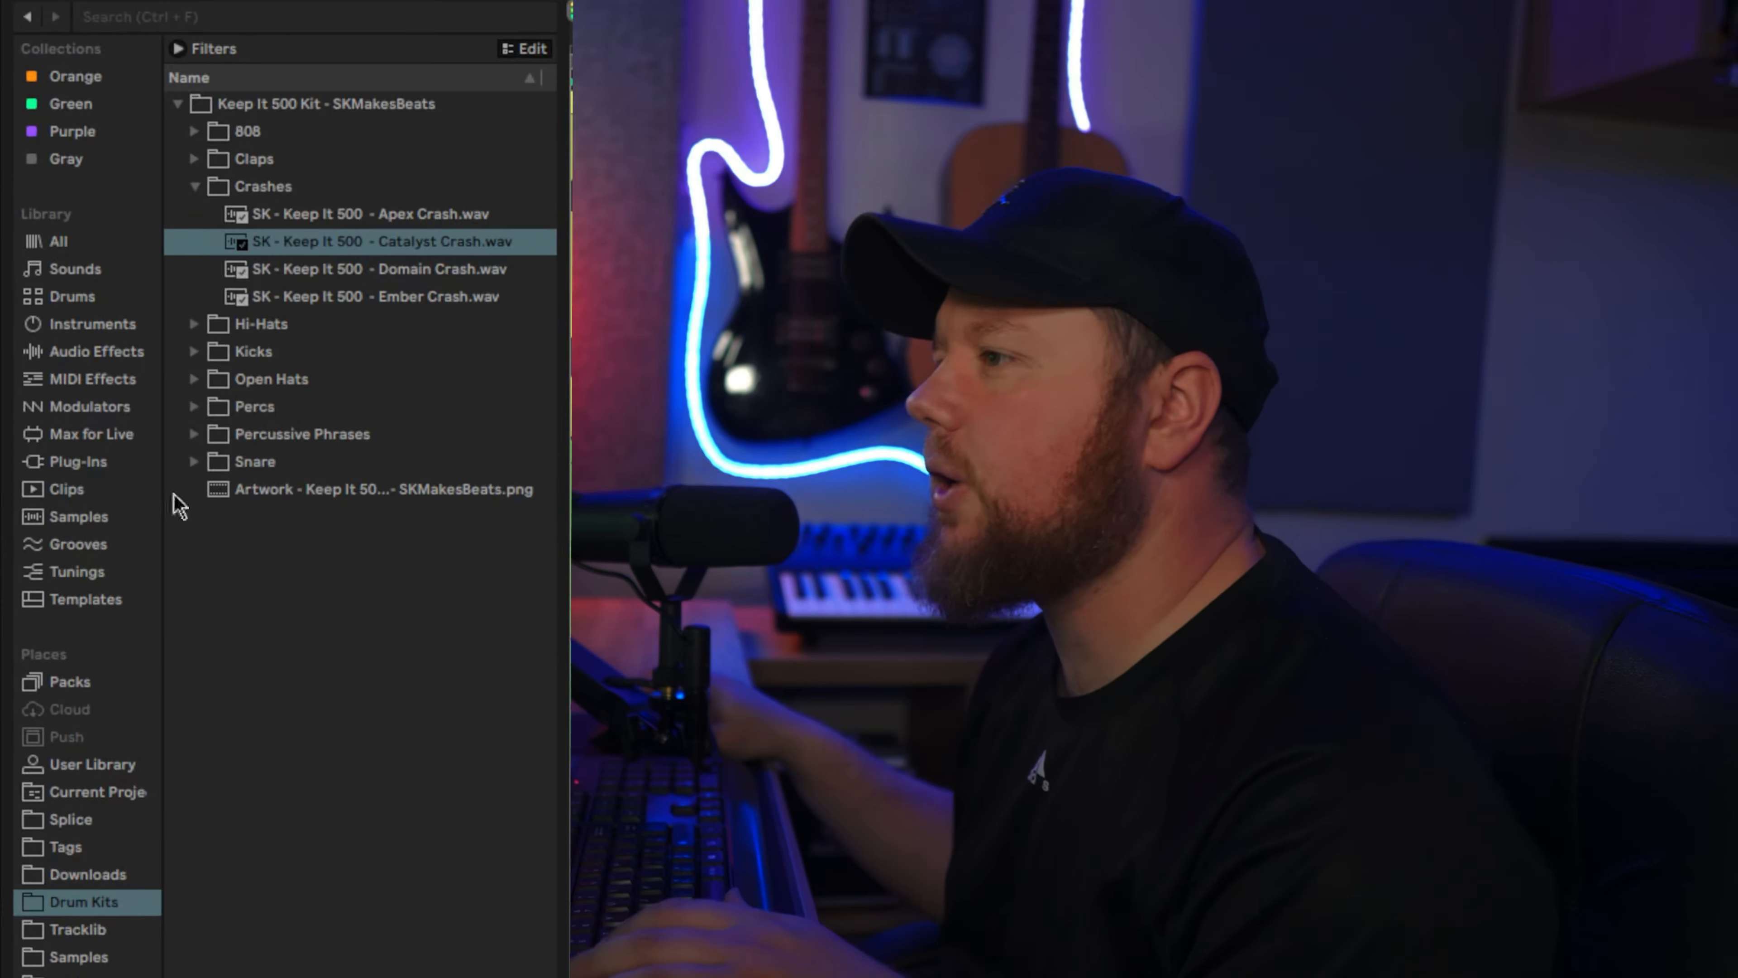
- Look in the Splice folder for a boom bap ride one-shot and add ride notes at 4.3.3 and 4.4.2
click(94, 820)
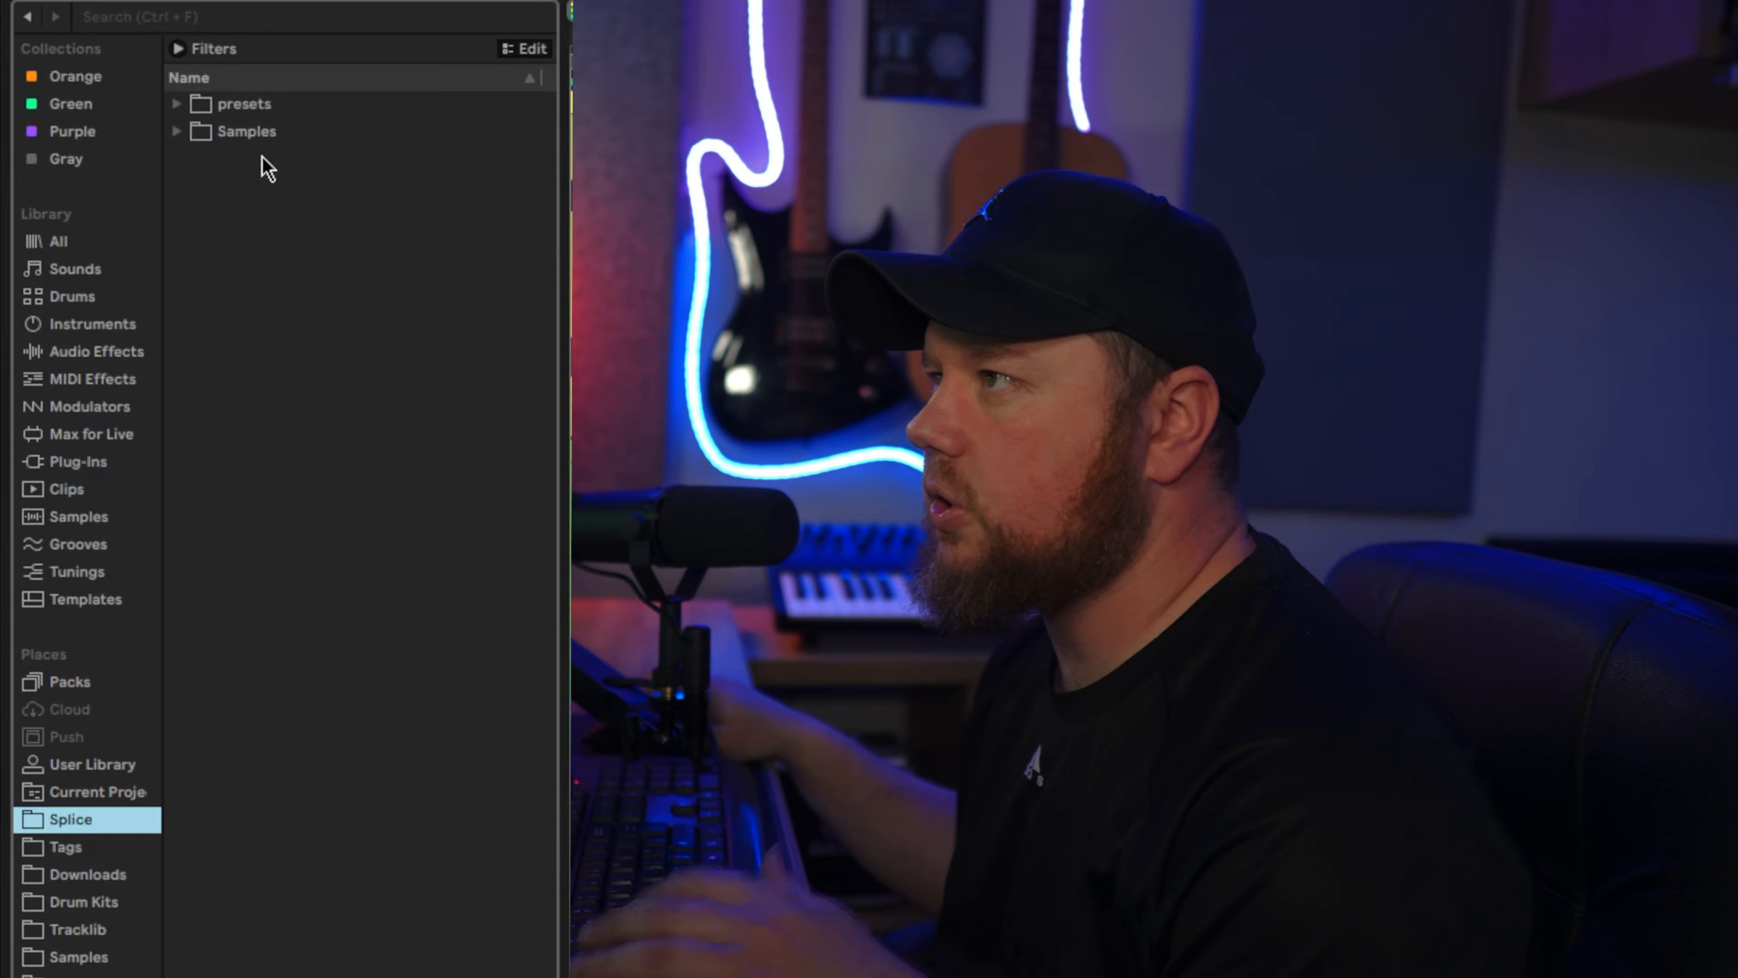
click(306, 24)
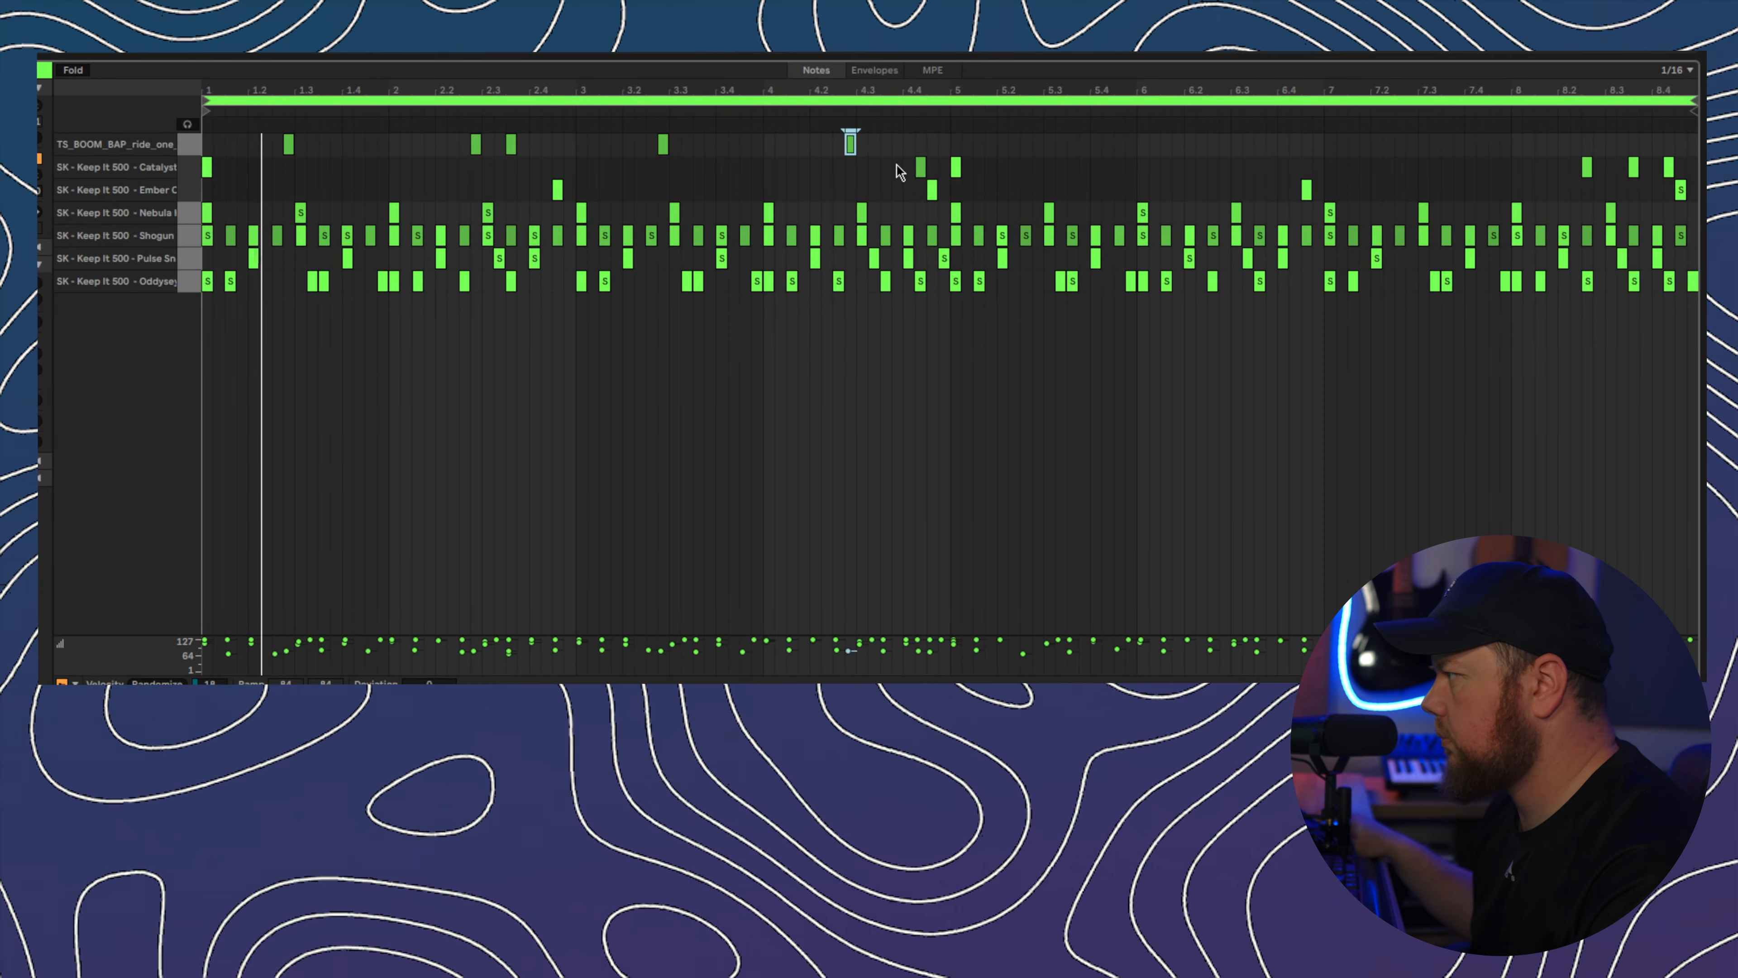
double_click(886, 144)
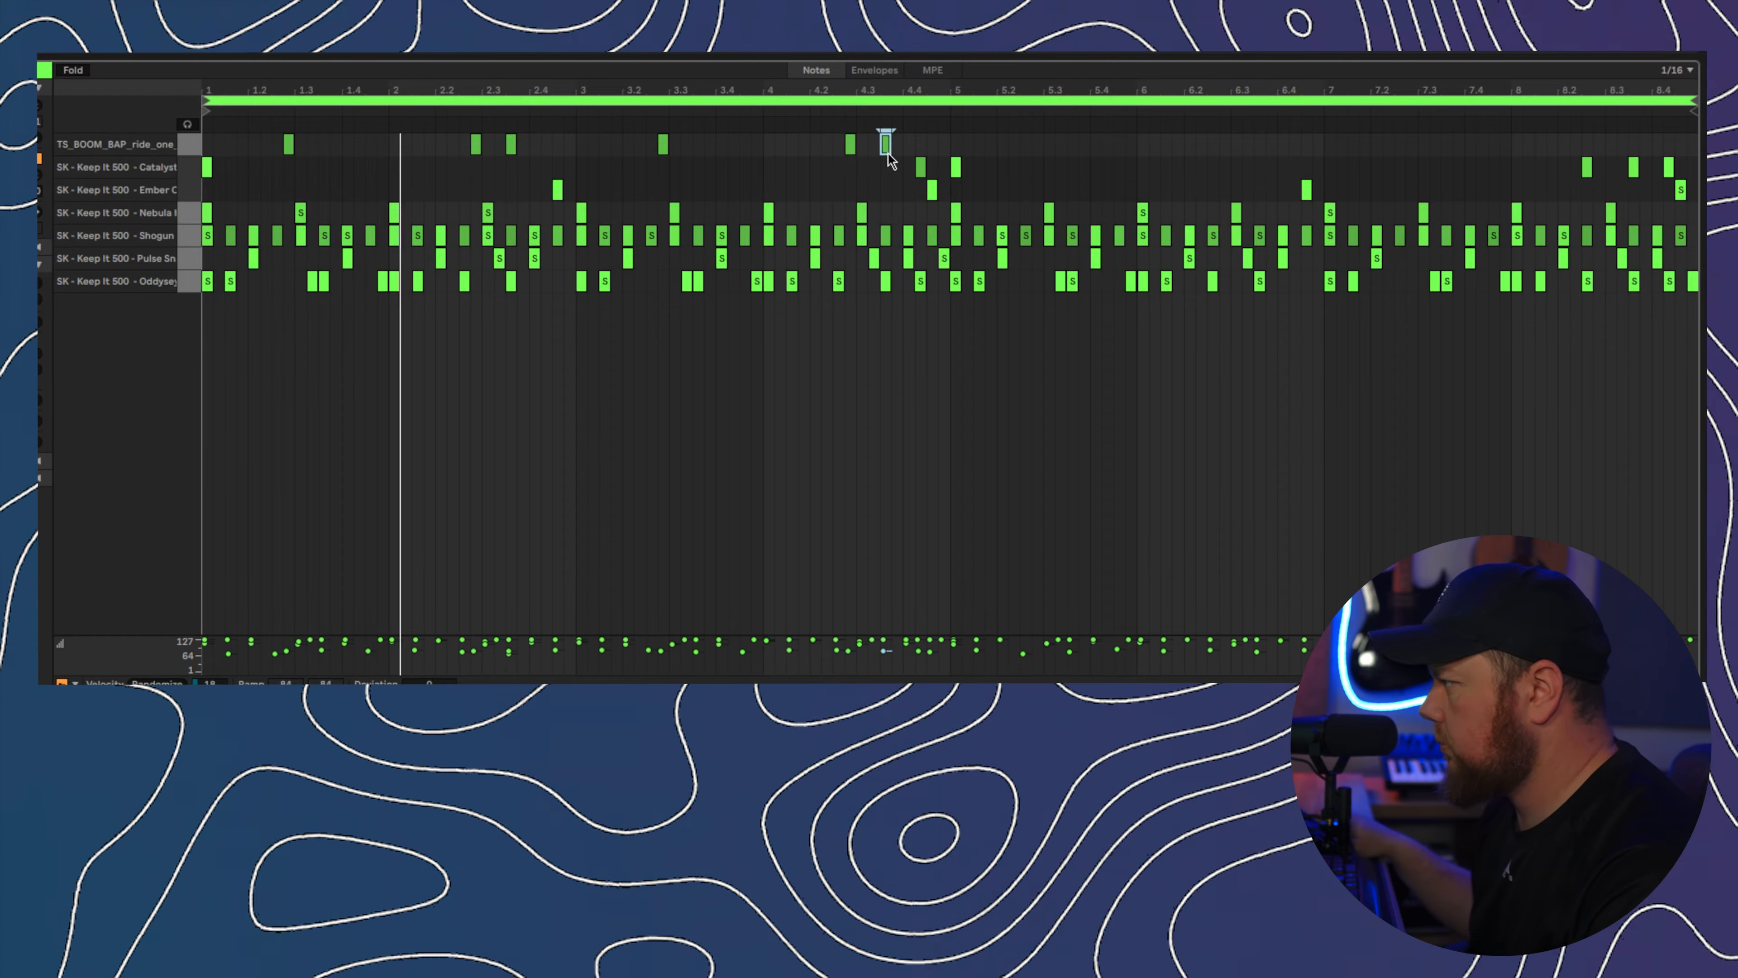
double_click(921, 145)
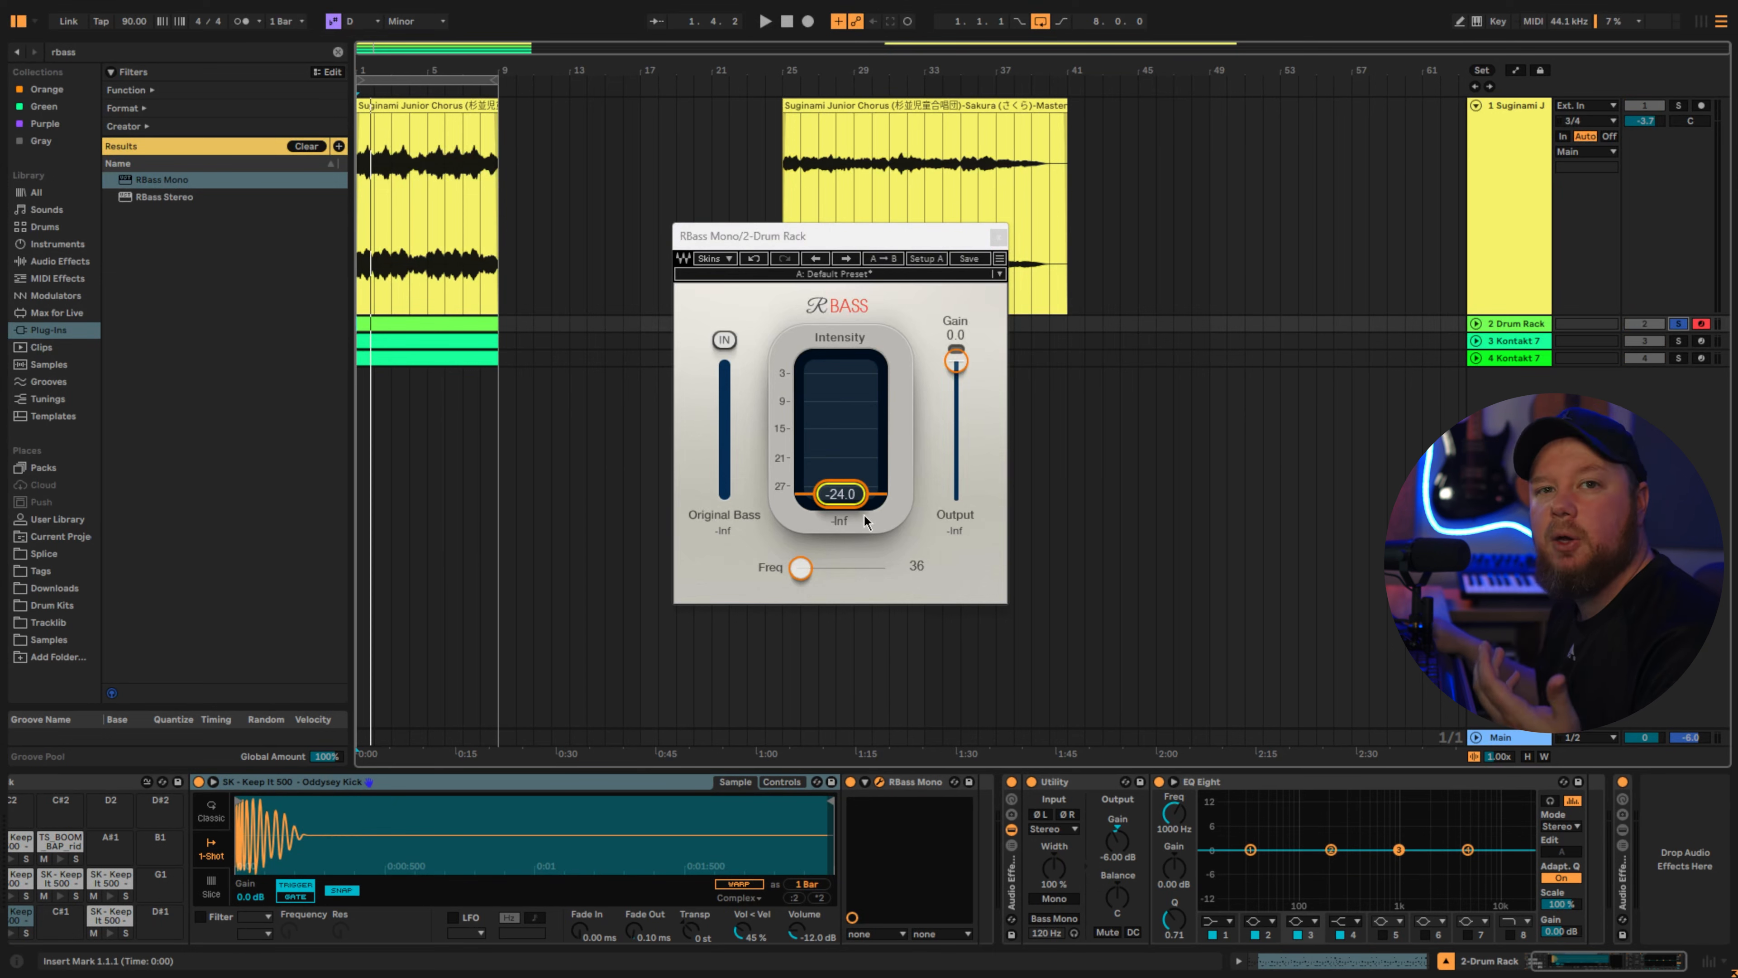
- Play the beat and duplicate the four-bar synth melody notes into bars 5 to 8
key(space)
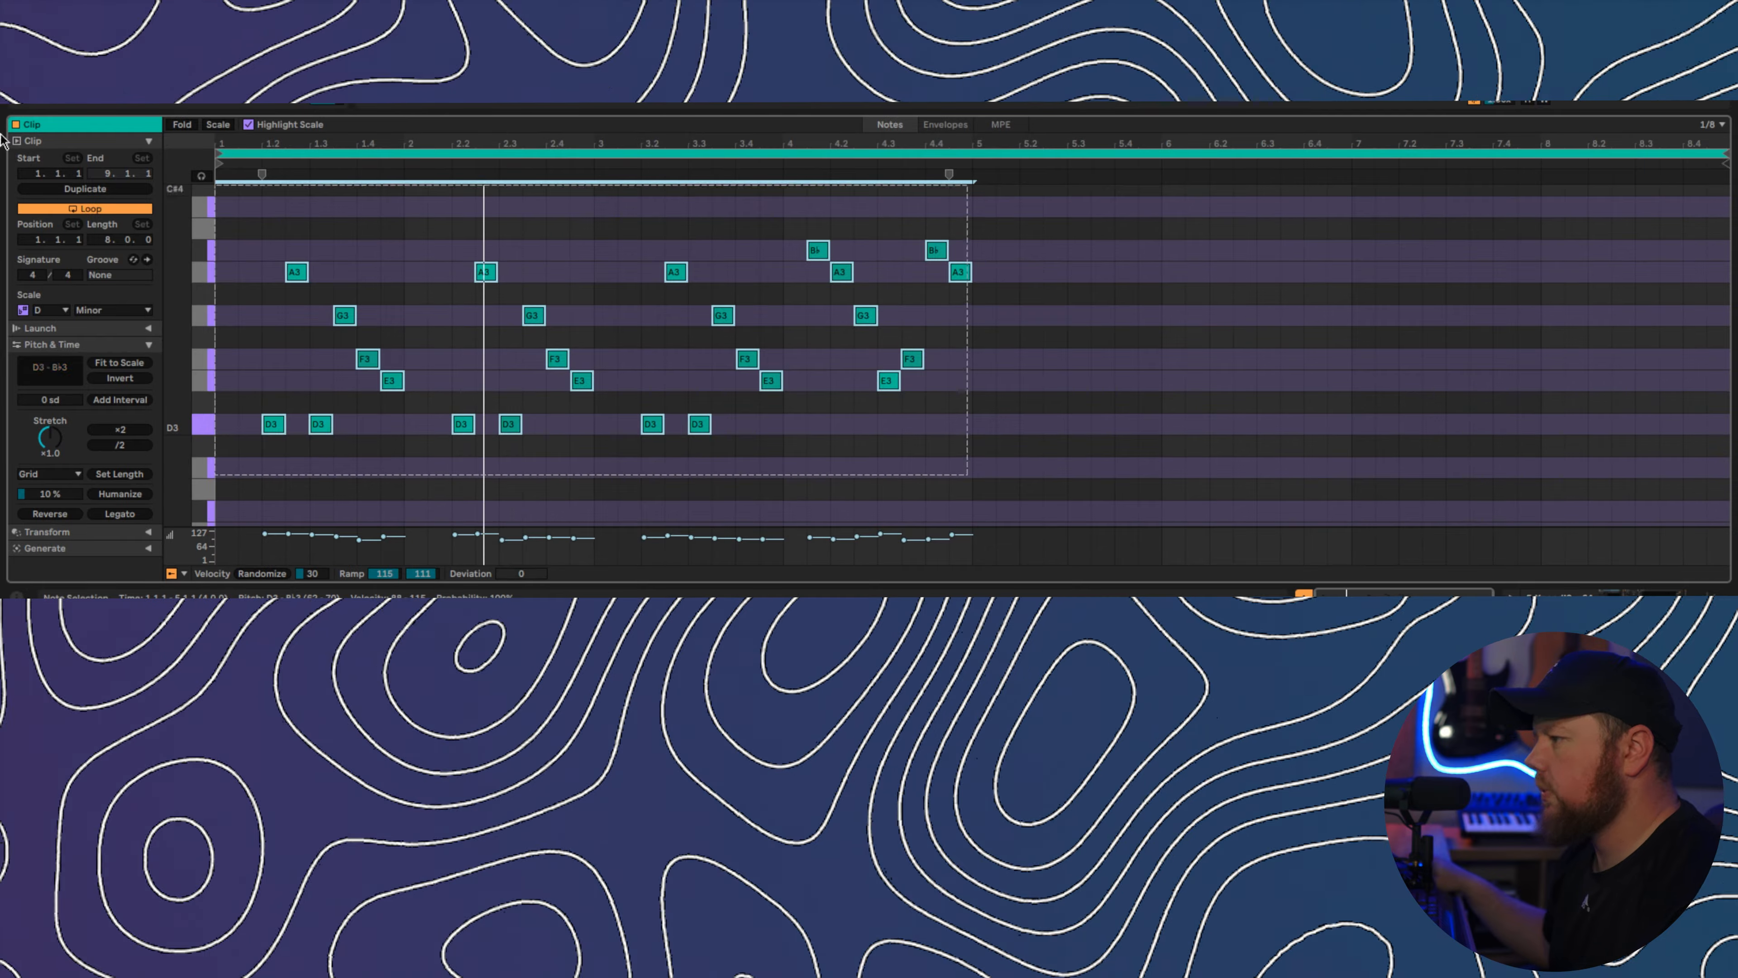
key(ctrl+d)
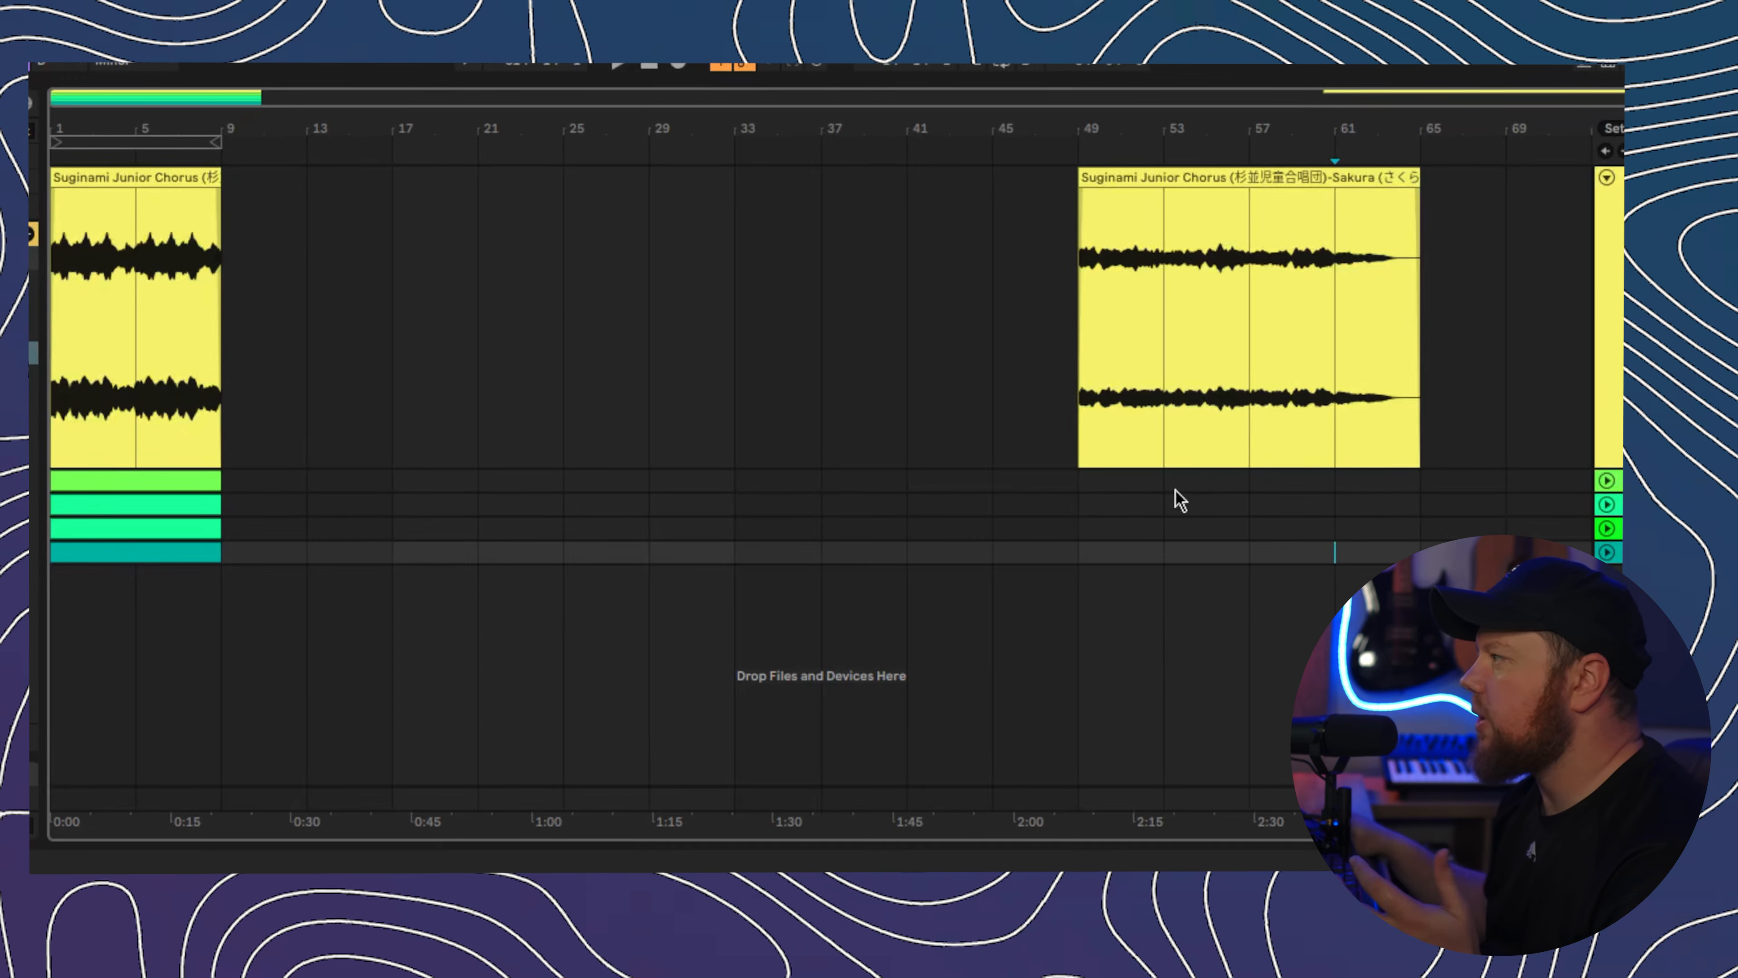
- Copy bars 53 to 57 of the choir sample to bar 9 and duplicate the copy at bar 13
drag(1176, 490, 1250, 358)
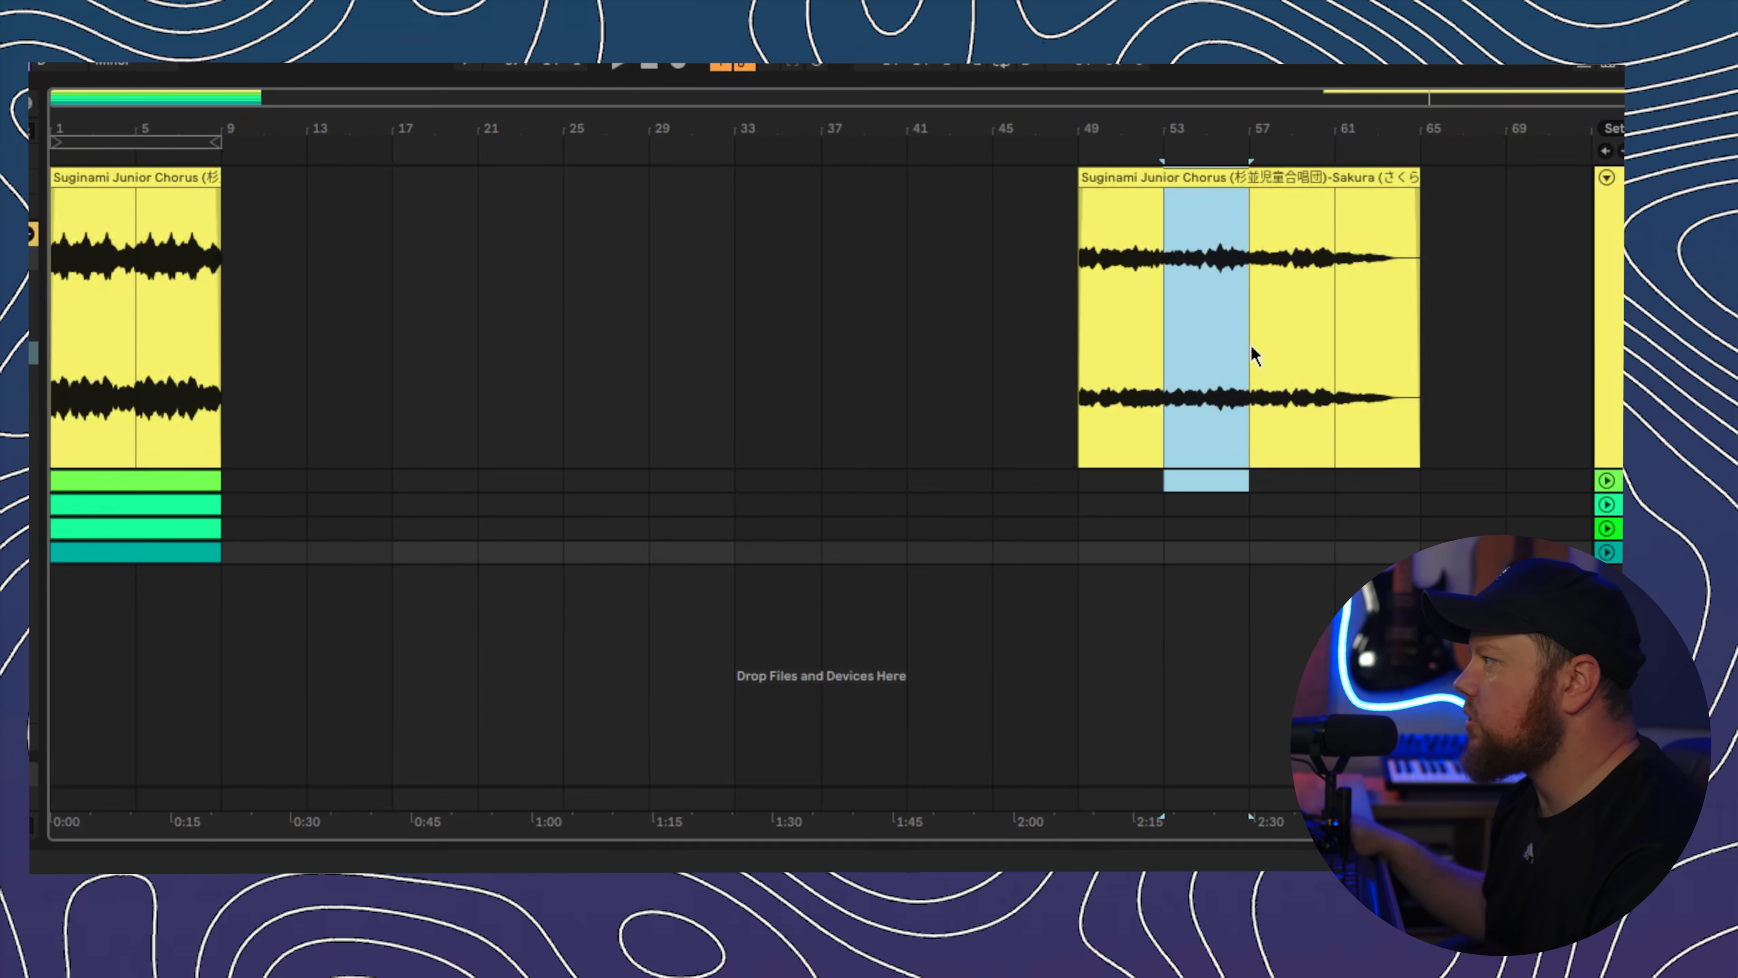
drag(1230, 177, 311, 186)
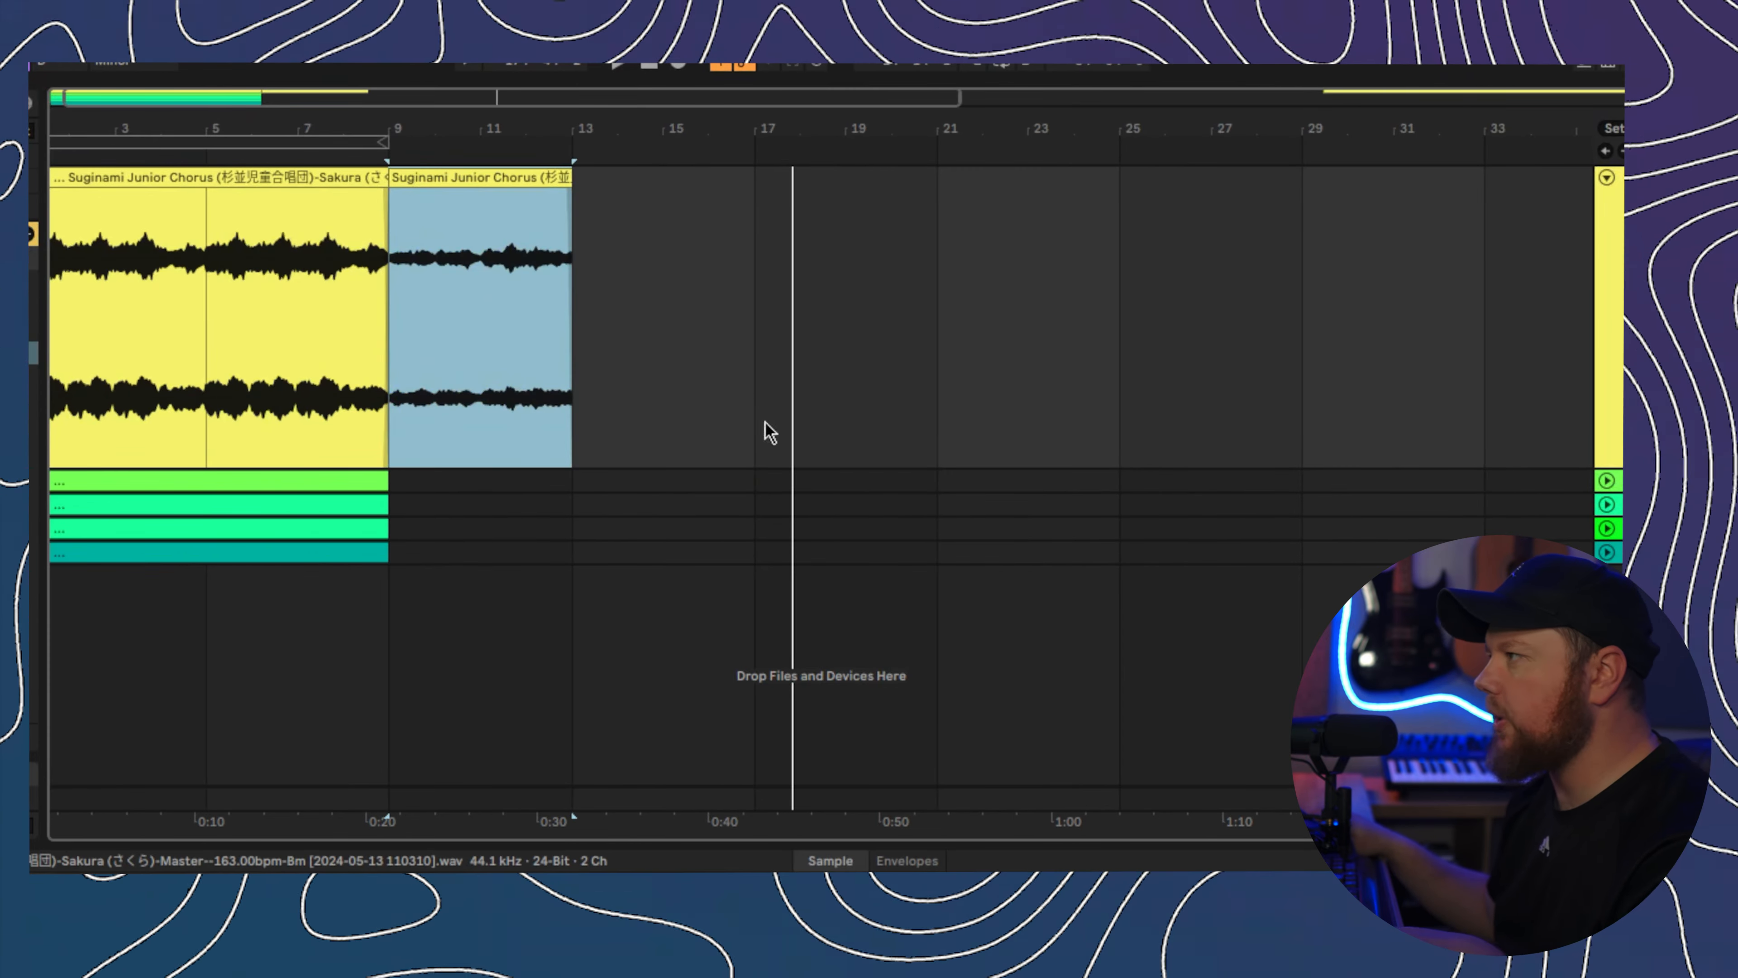
key(ctrl+d)
click(937, 414)
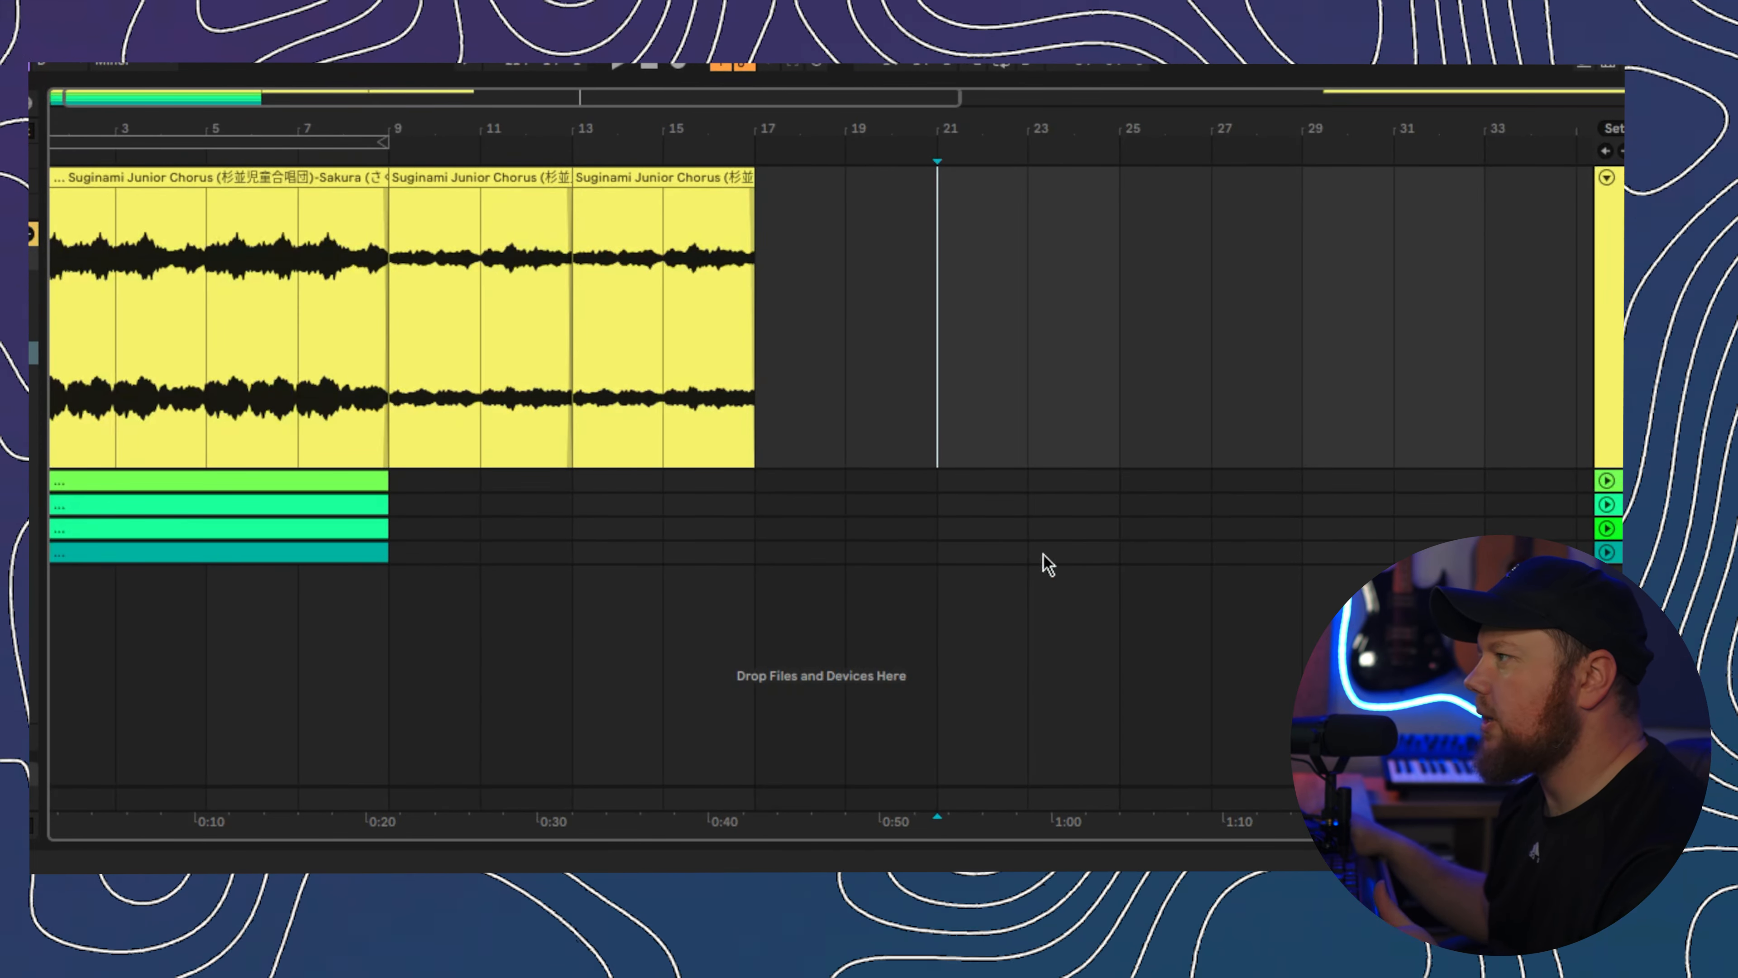
- Repeat the choir section of bars 9 to 11 over bars 11 to 13 and loop bars 9 to 17
drag(414, 480, 402, 251)
key(ctrl+d)
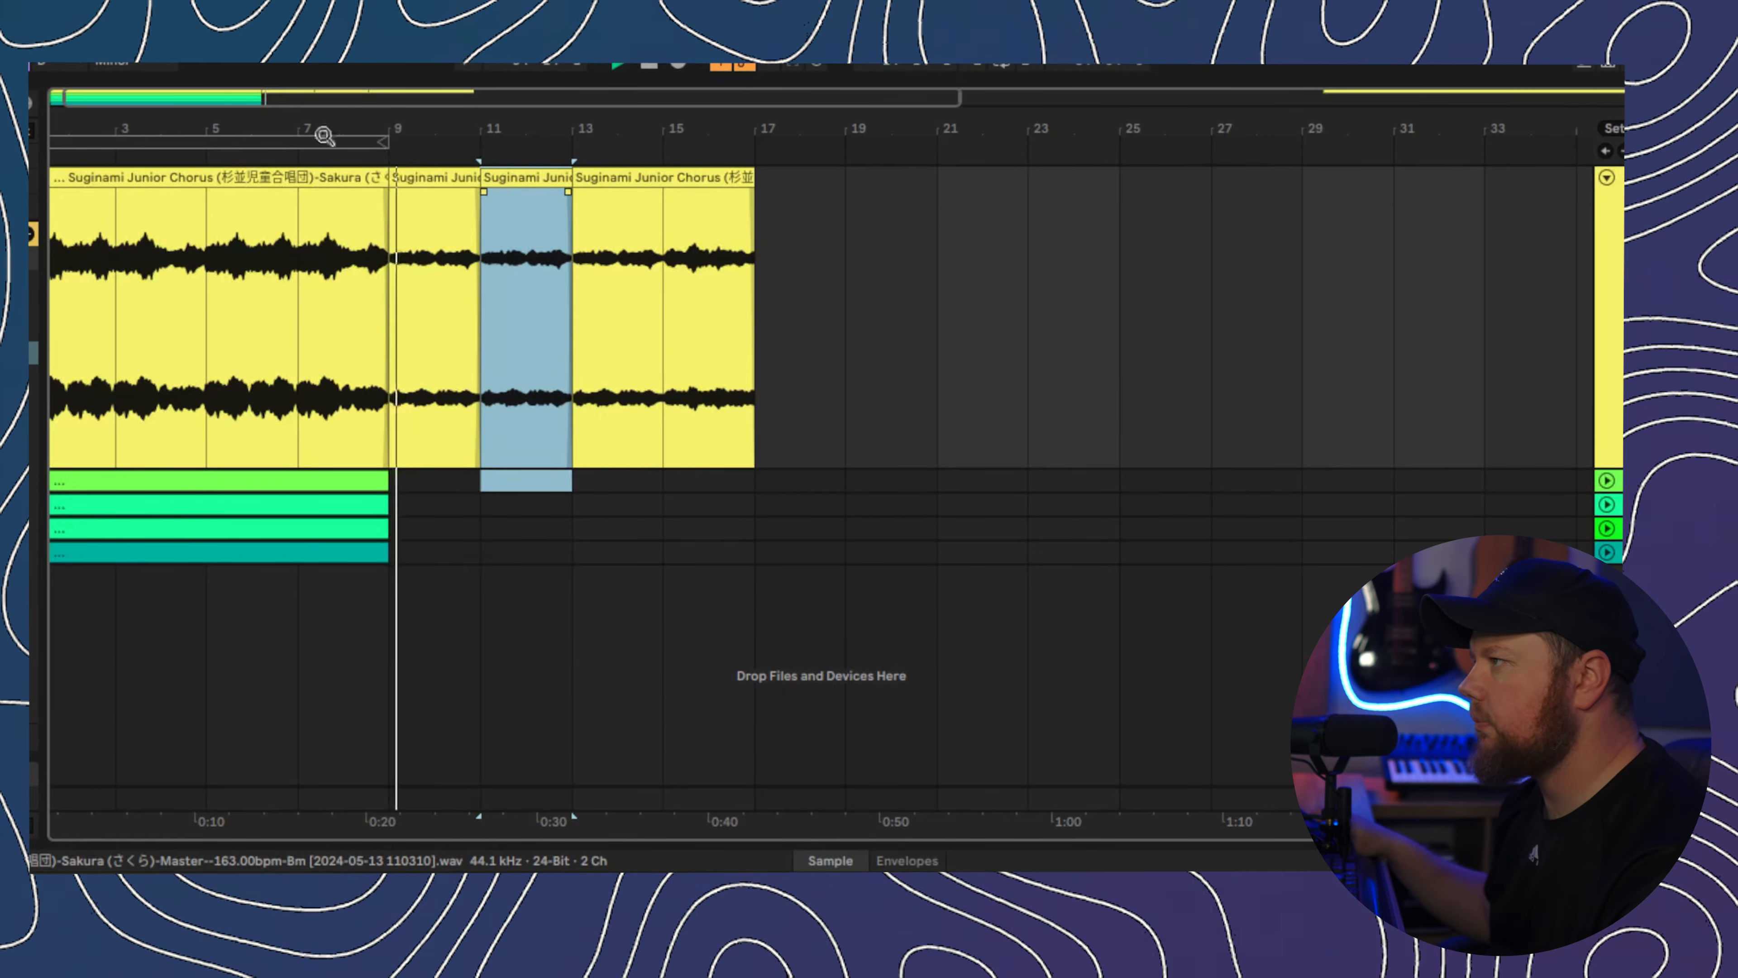
drag(250, 135, 647, 145)
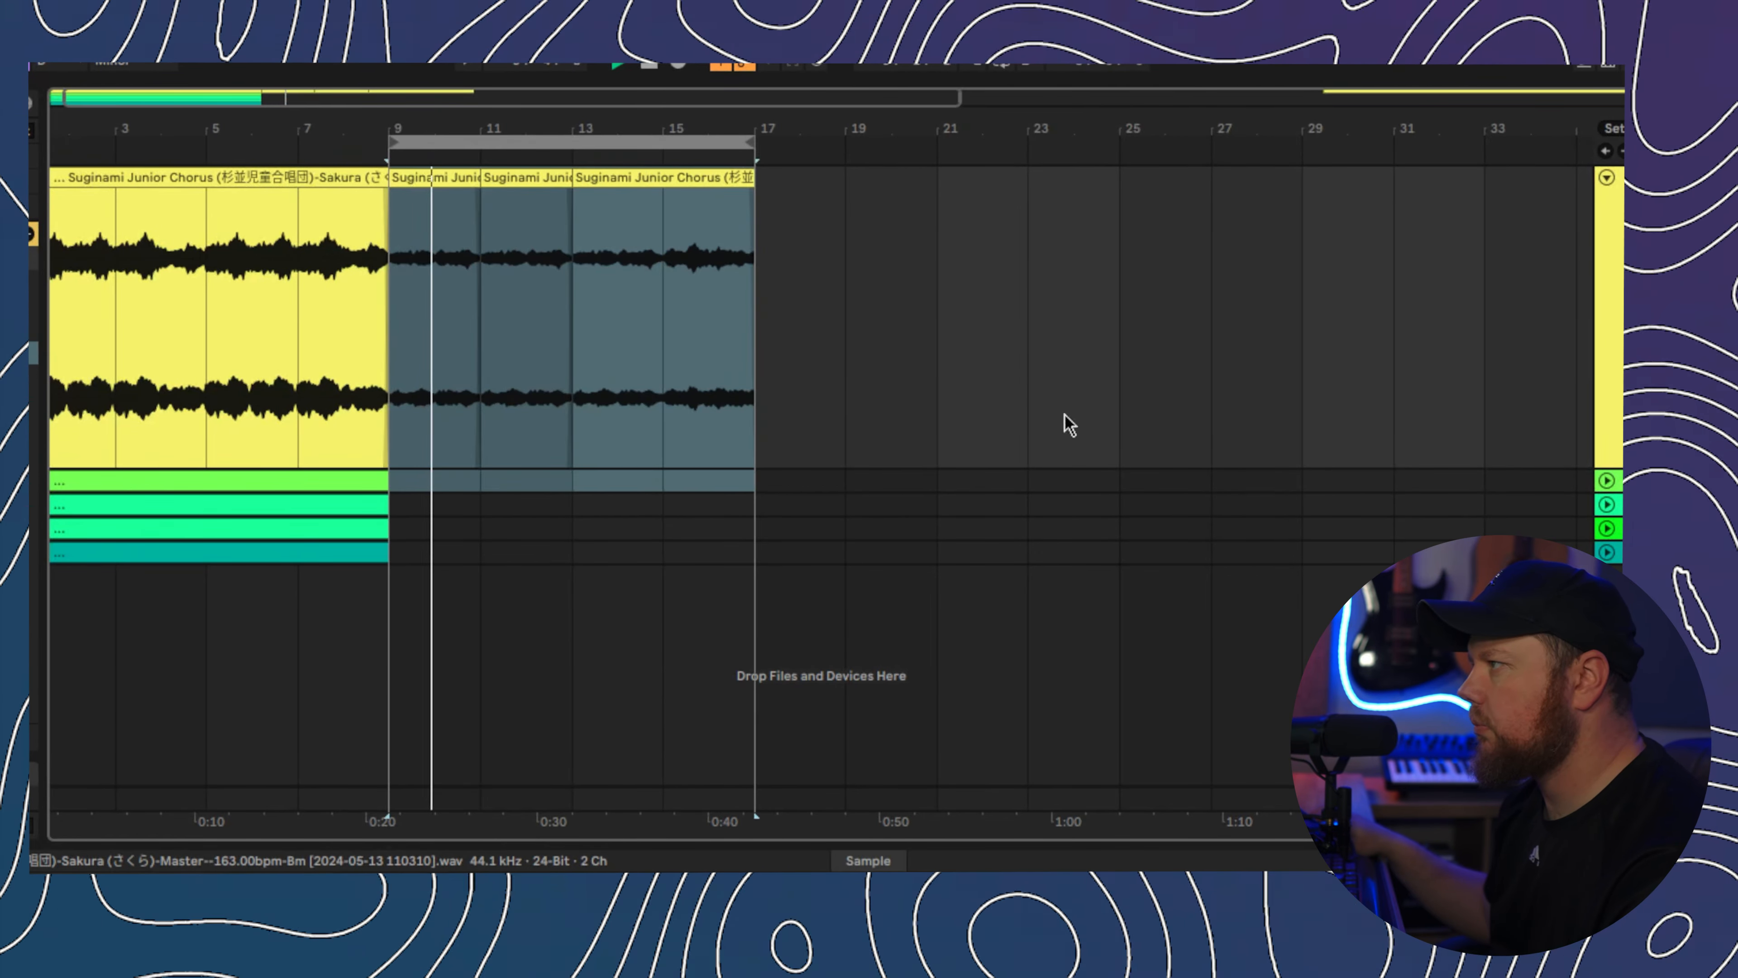
- Consolidate the choir clips between bars 9 and 17 into one clip
click(959, 495)
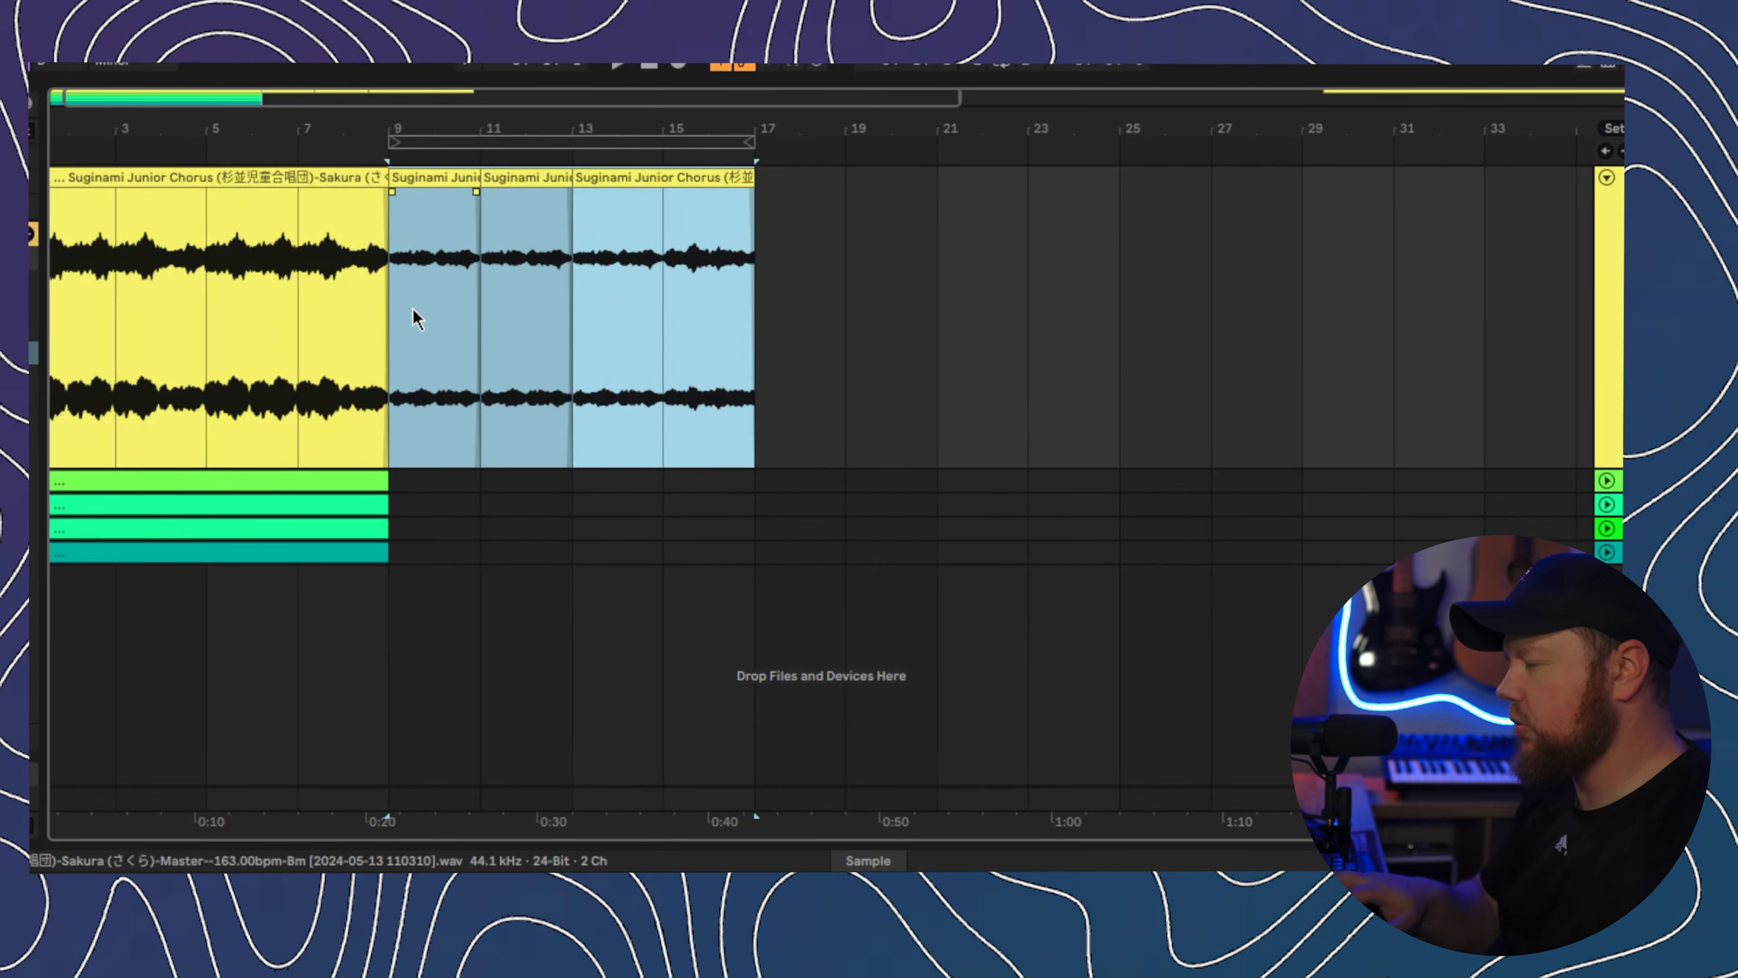
key(ctrl+j)
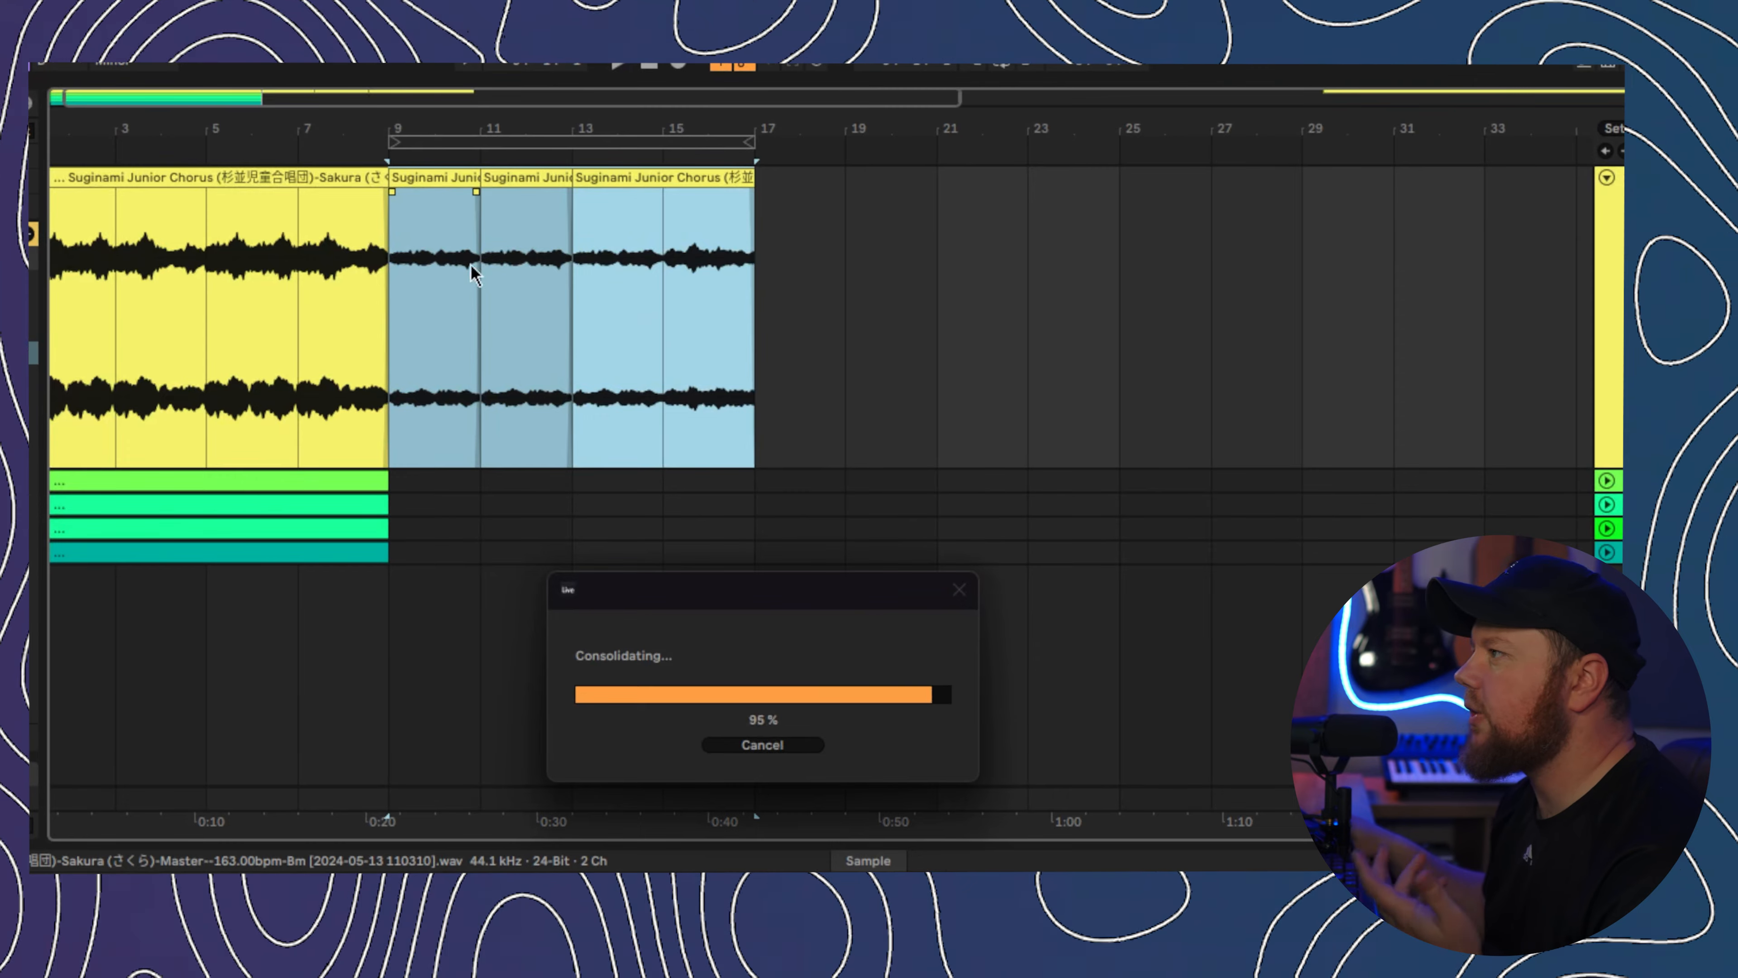
click(442, 158)
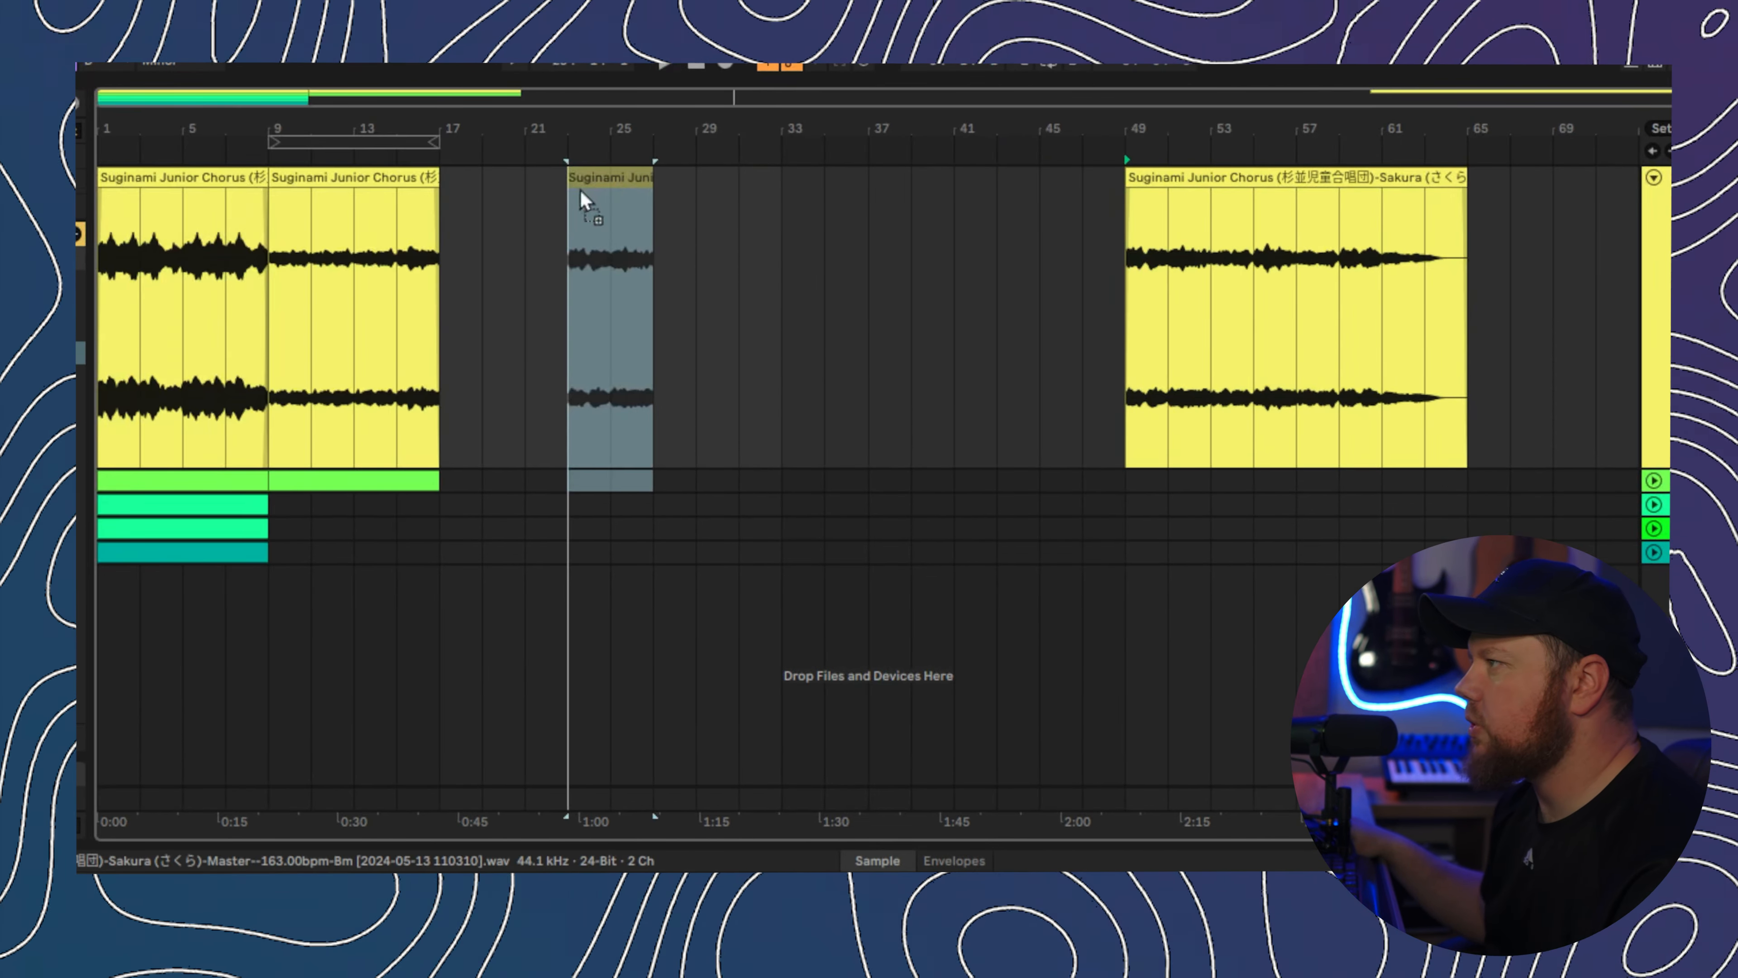
- Fill bars 17 to 25 with two copies of a four-bar choir section, repeating bars 17 to 19 over bars 19 to 21
drag(626, 184, 496, 184)
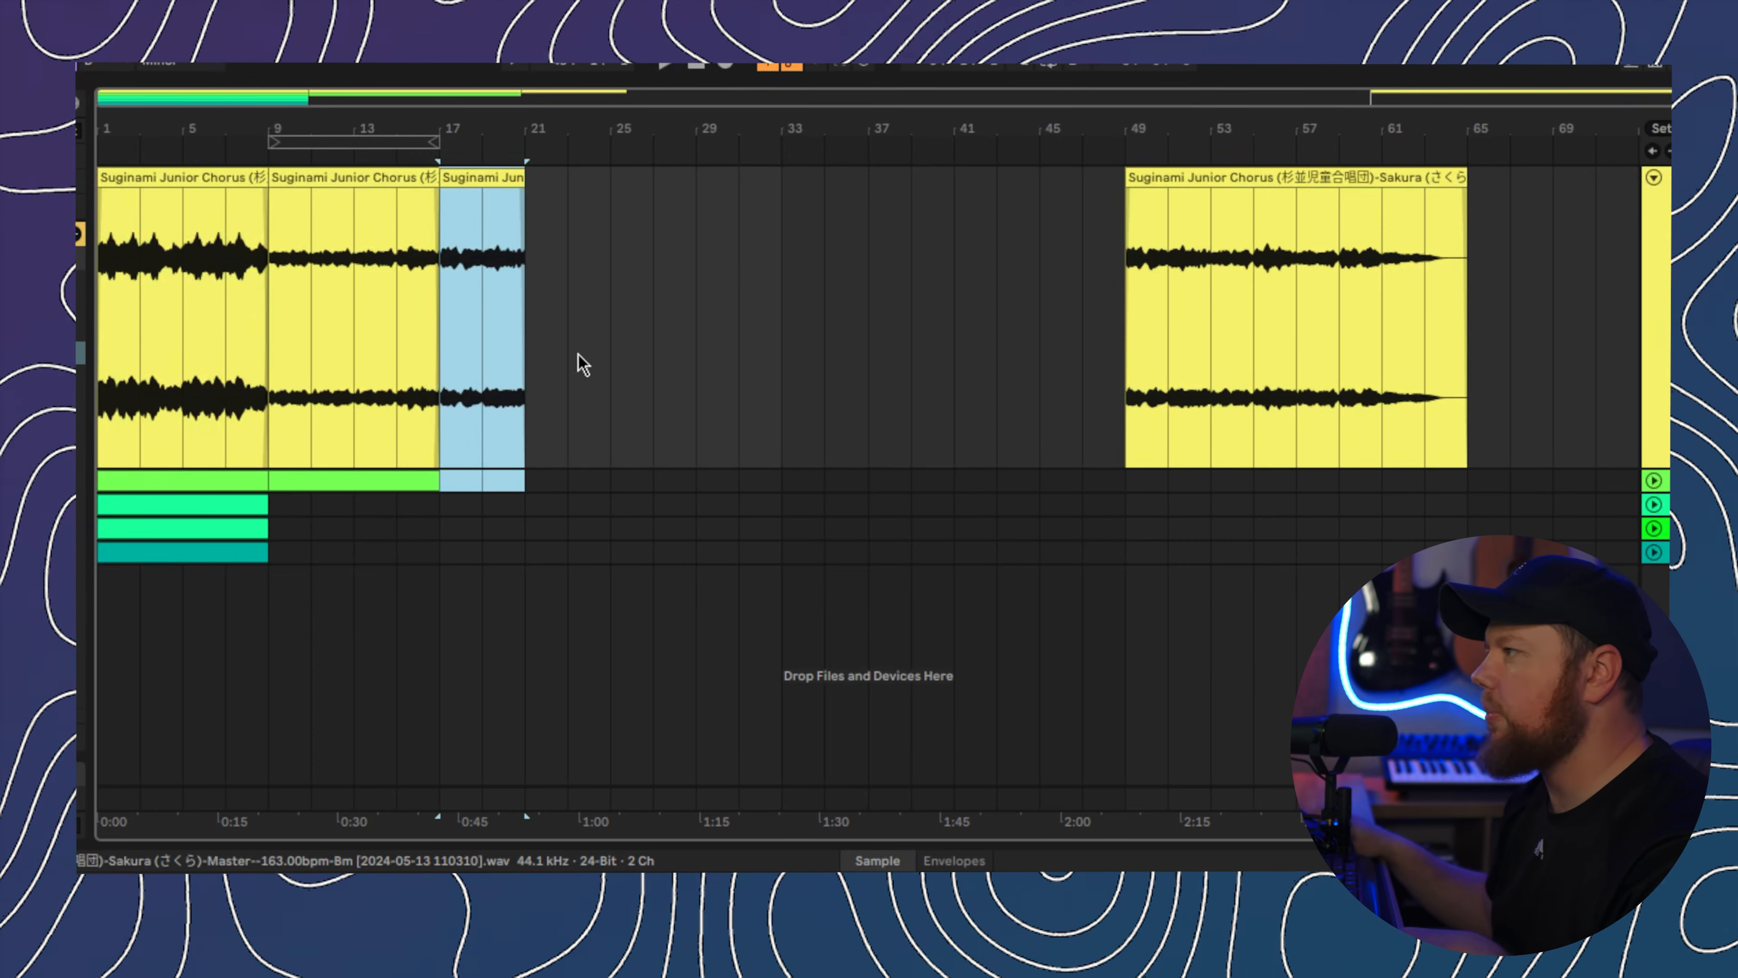
key(ctrl+d)
click(517, 602)
drag(482, 311, 441, 304)
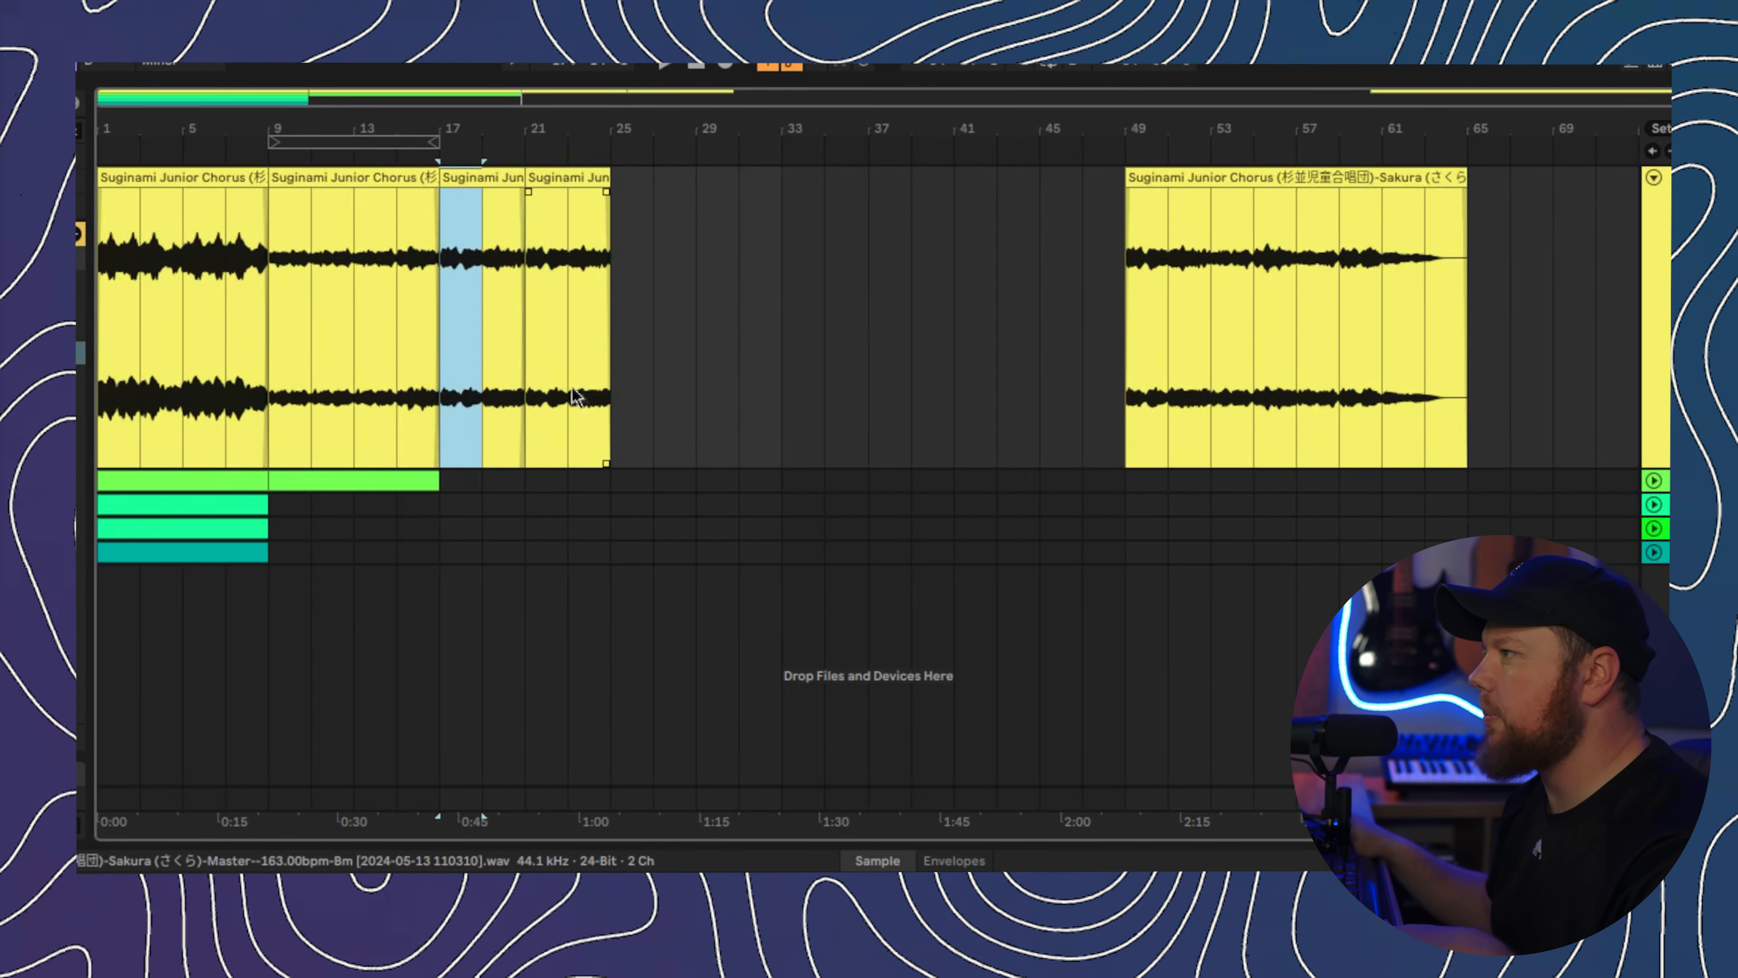
key(ctrl+d)
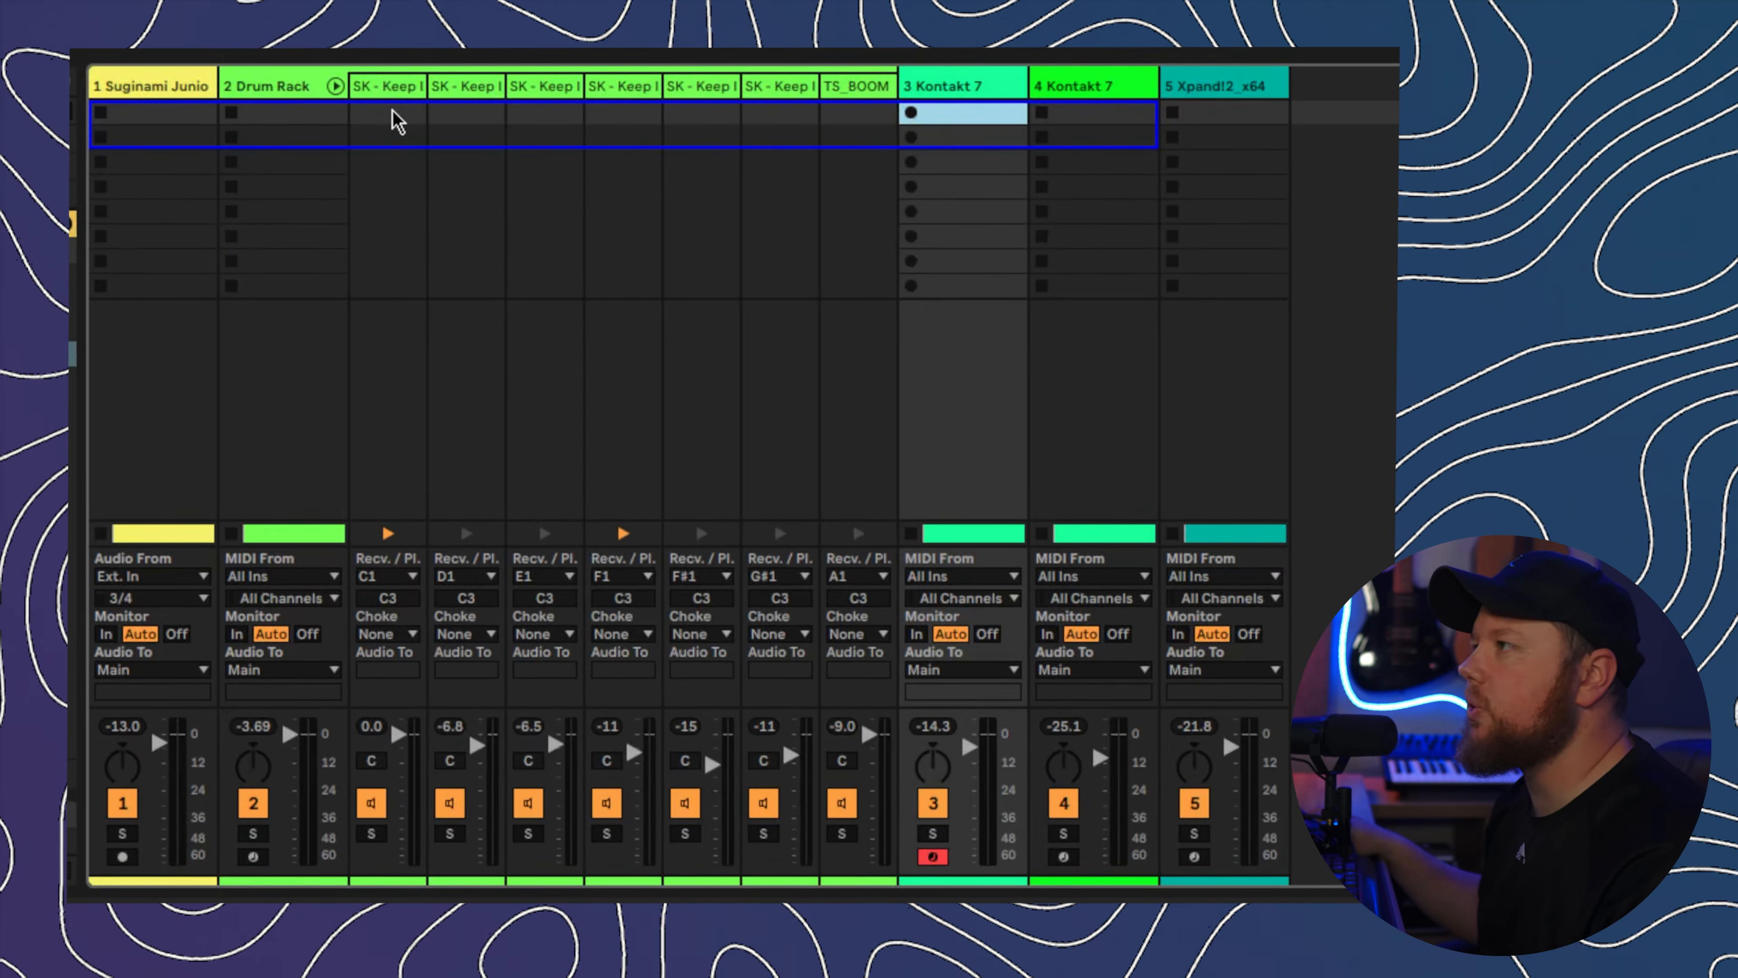
- Rename the drum rack chains Kick, Snare, Hat, Hat 2, Open Hat, Crash and Ride, and extract them to separate tracks
click(390, 113)
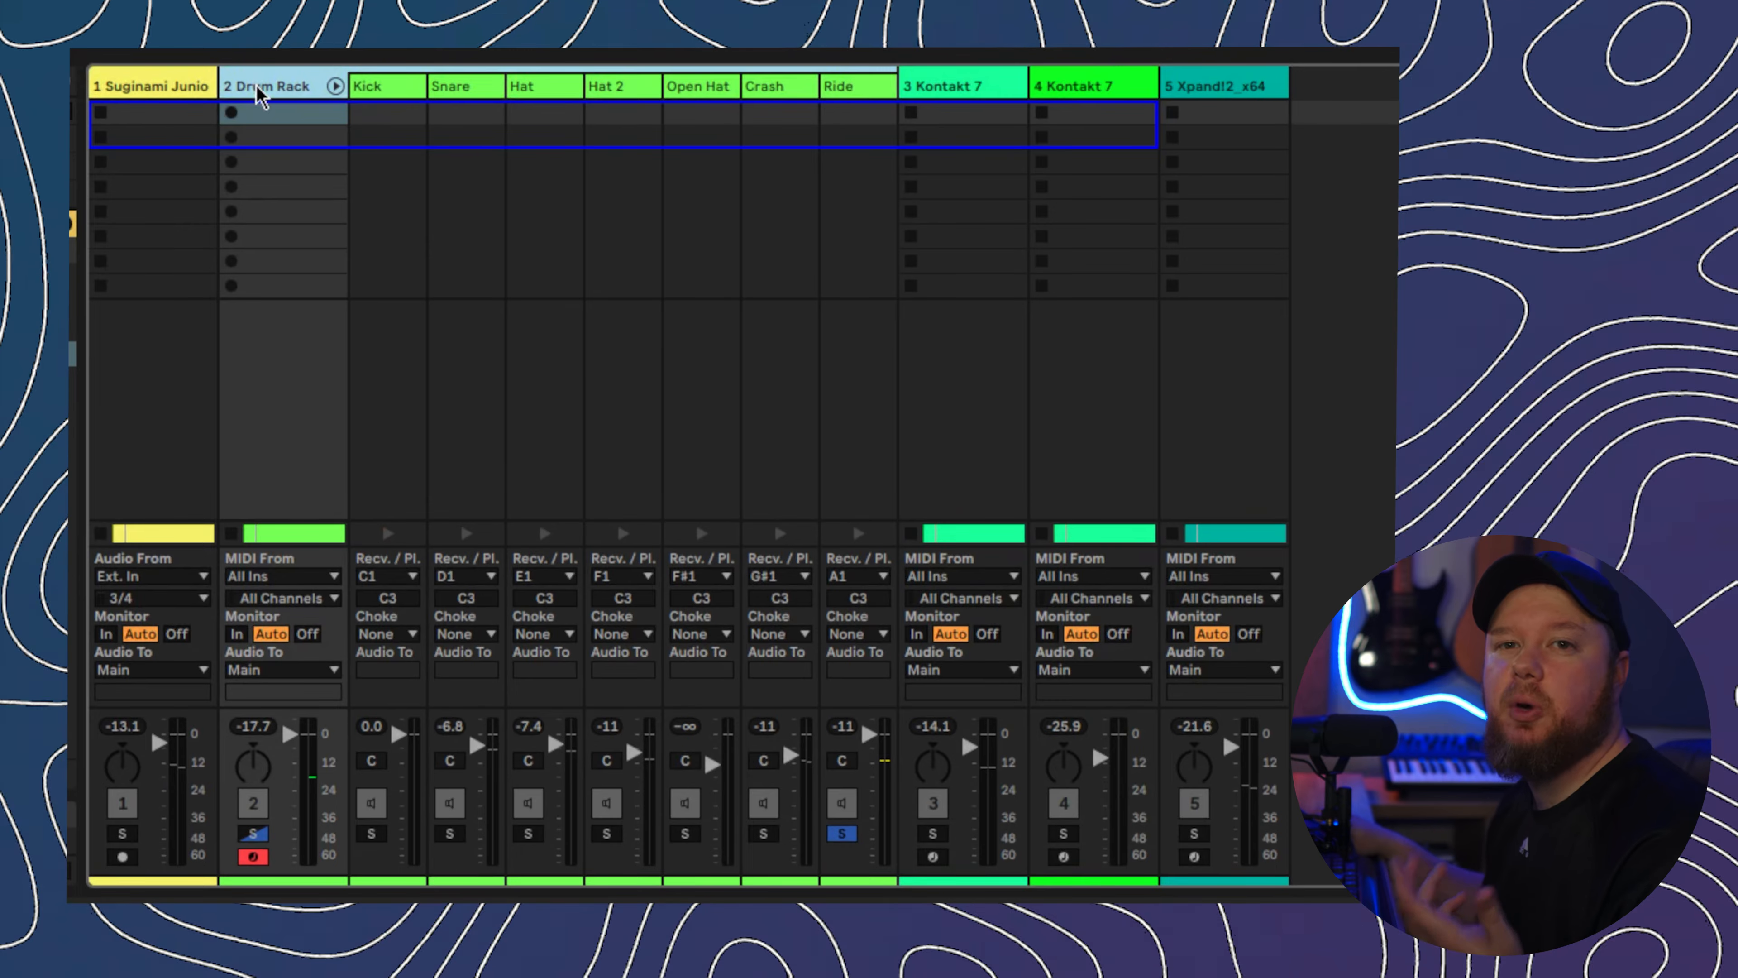
right_click(399, 85)
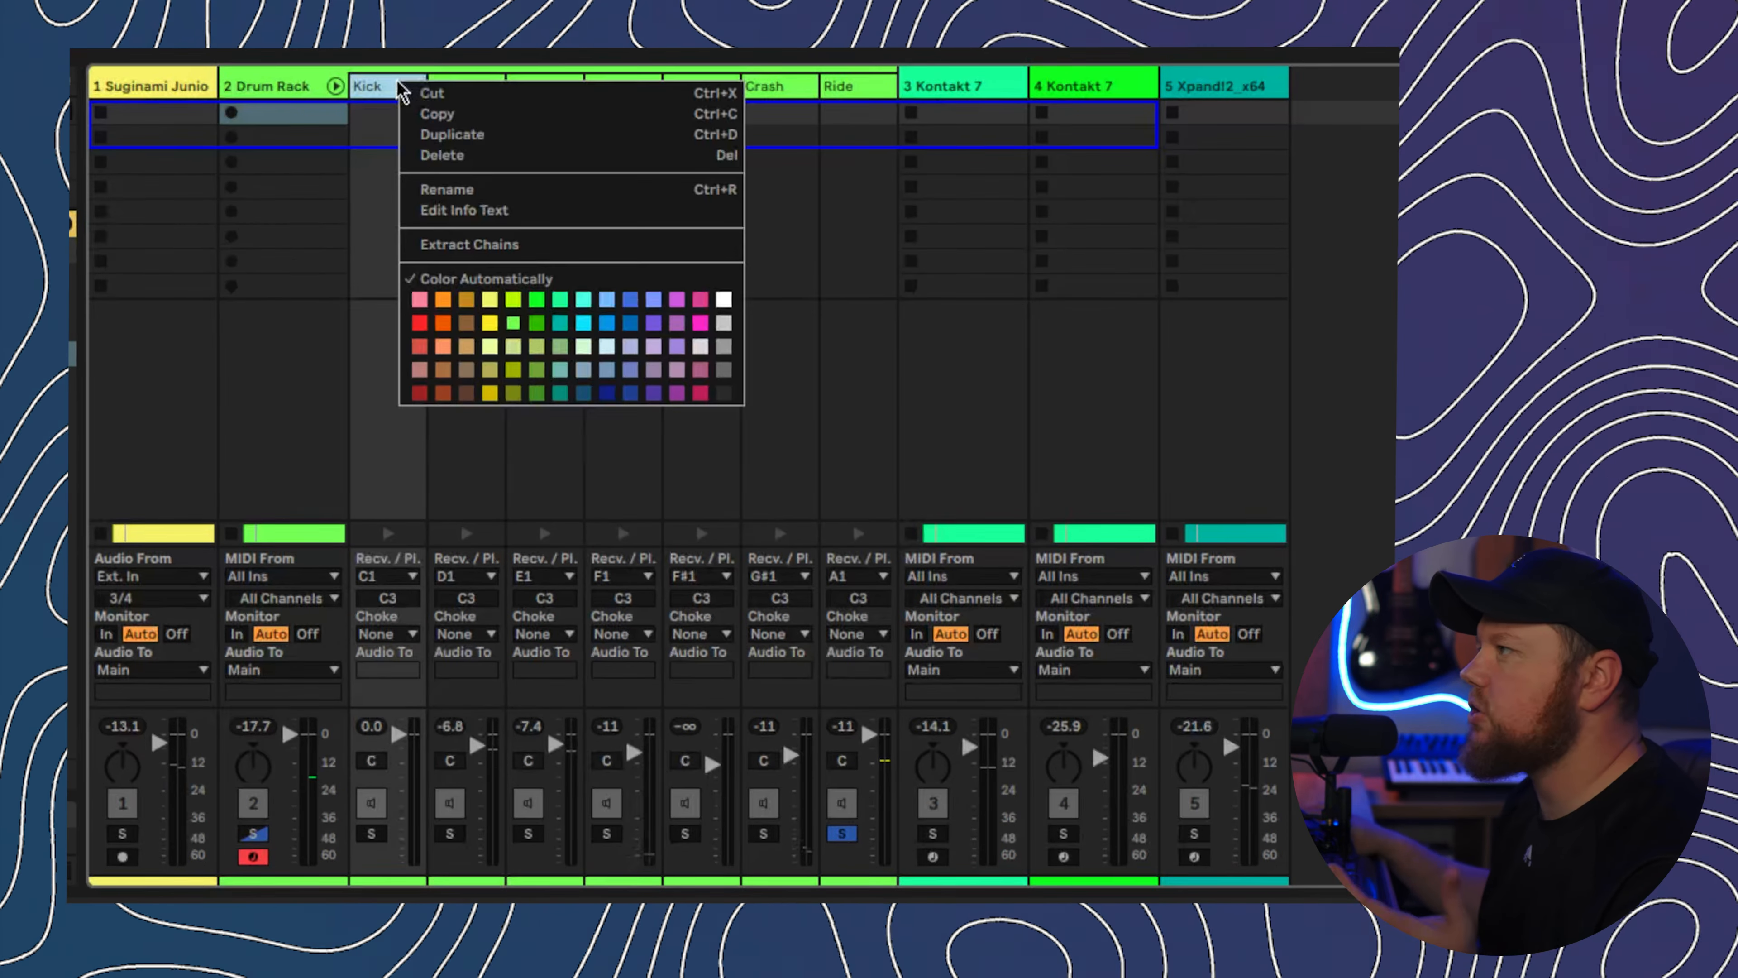
click(454, 246)
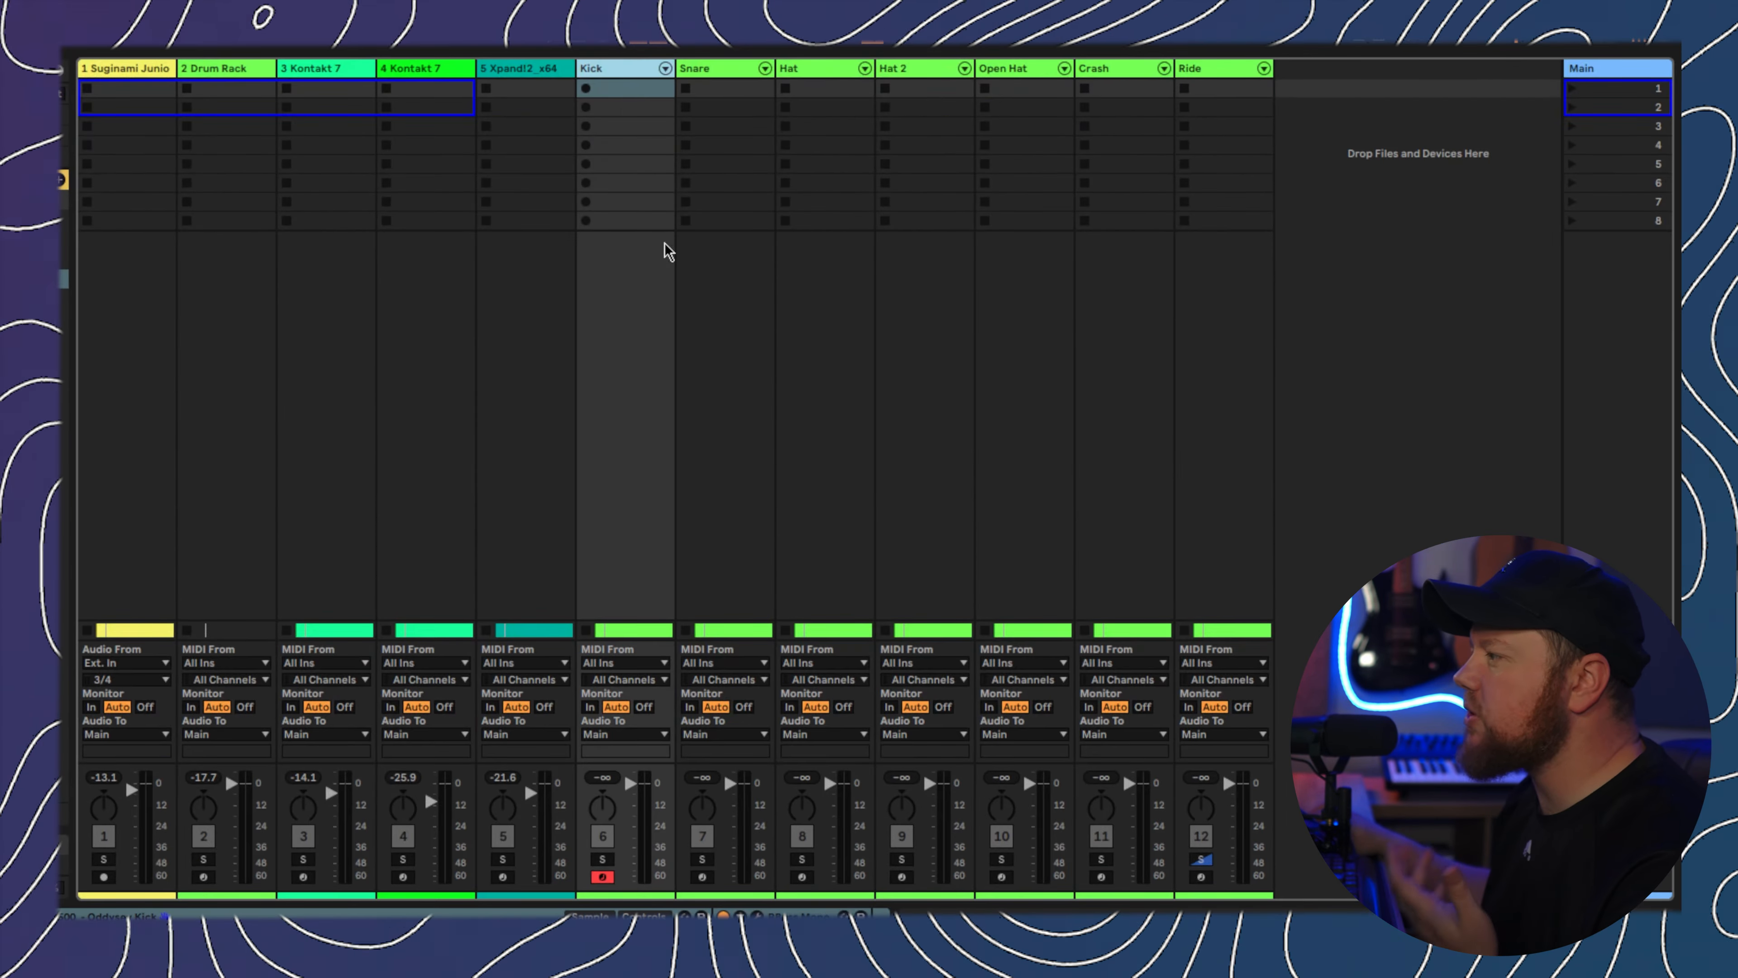
- Group the extracted drum tracks from Kick to Ride in the Arrangement view
key(Tab)
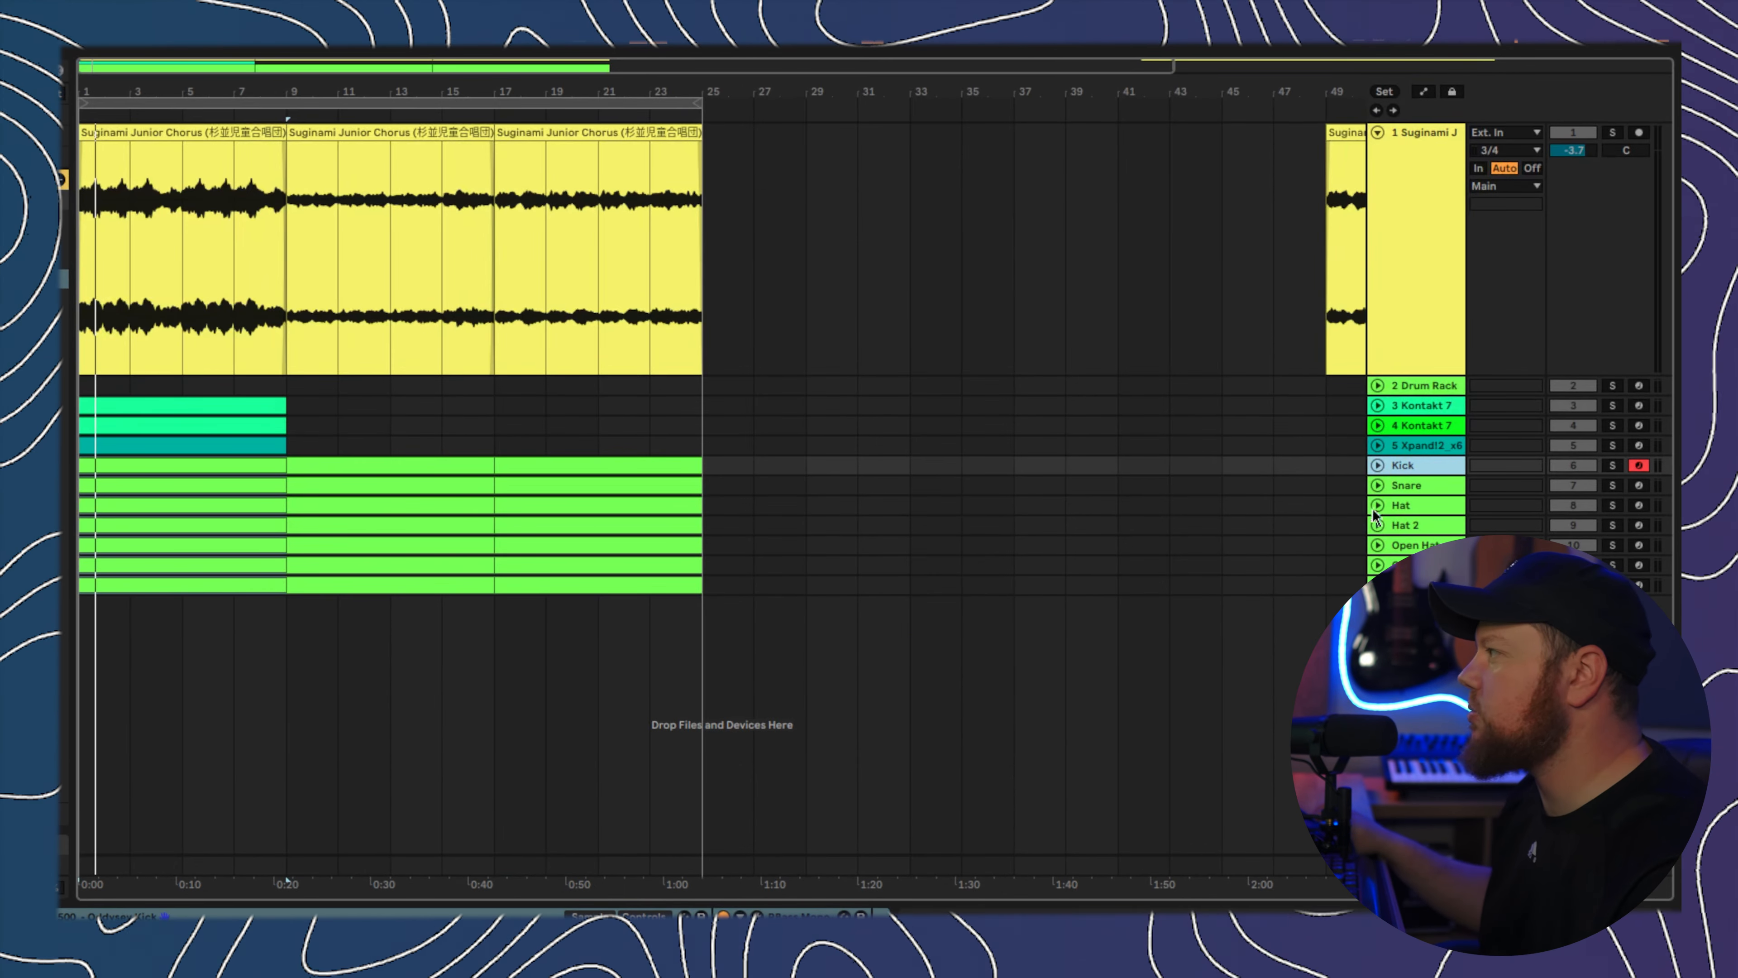
right_click(1510, 470)
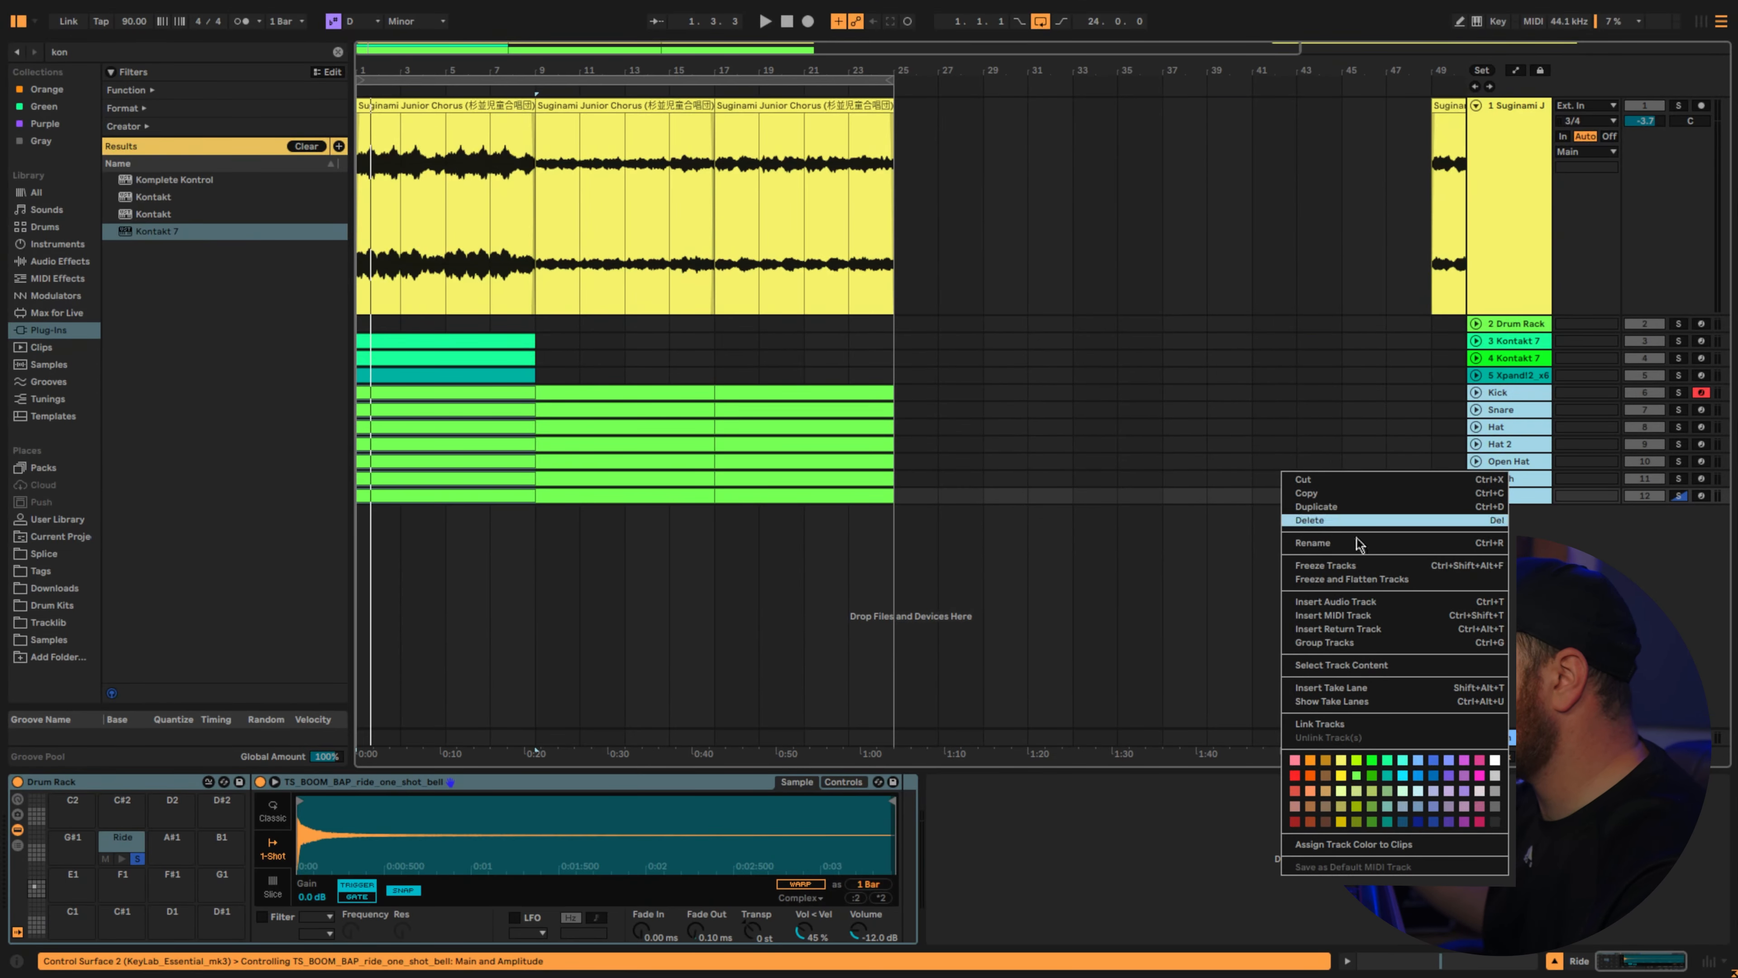
click(1306, 644)
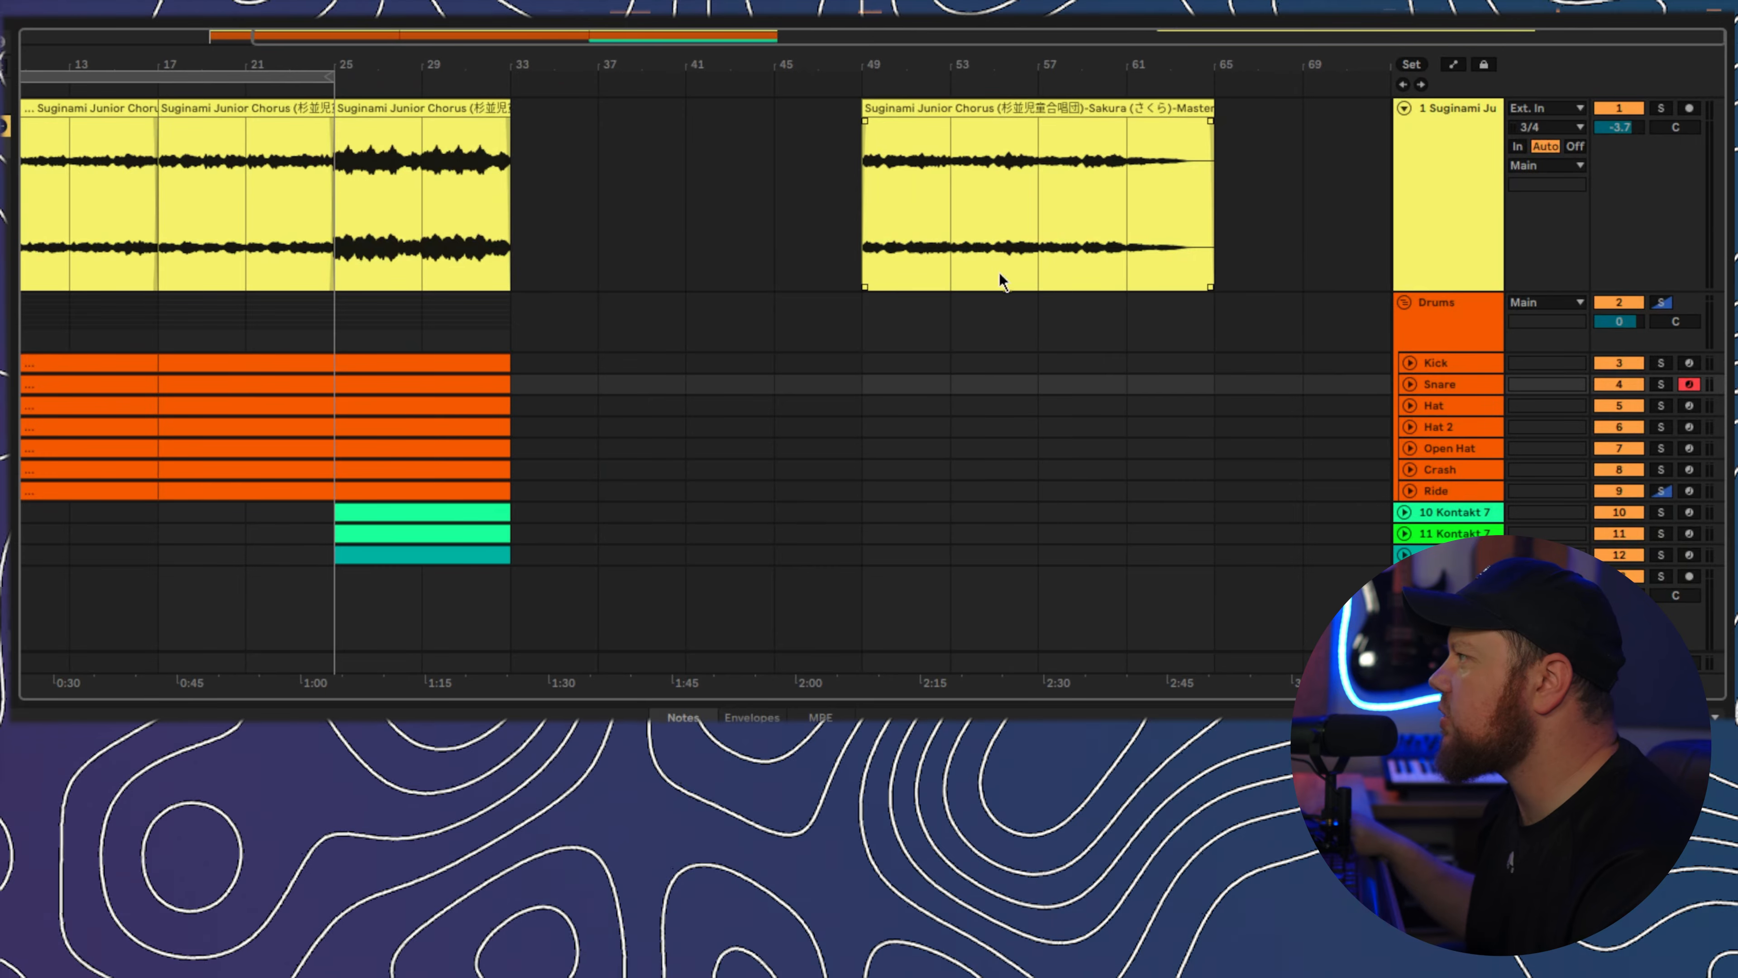
- Move the choir section from bars 57 to 61 into bars 1 to 5 as a four-bar intro
drag(1131, 323, 1198, 188)
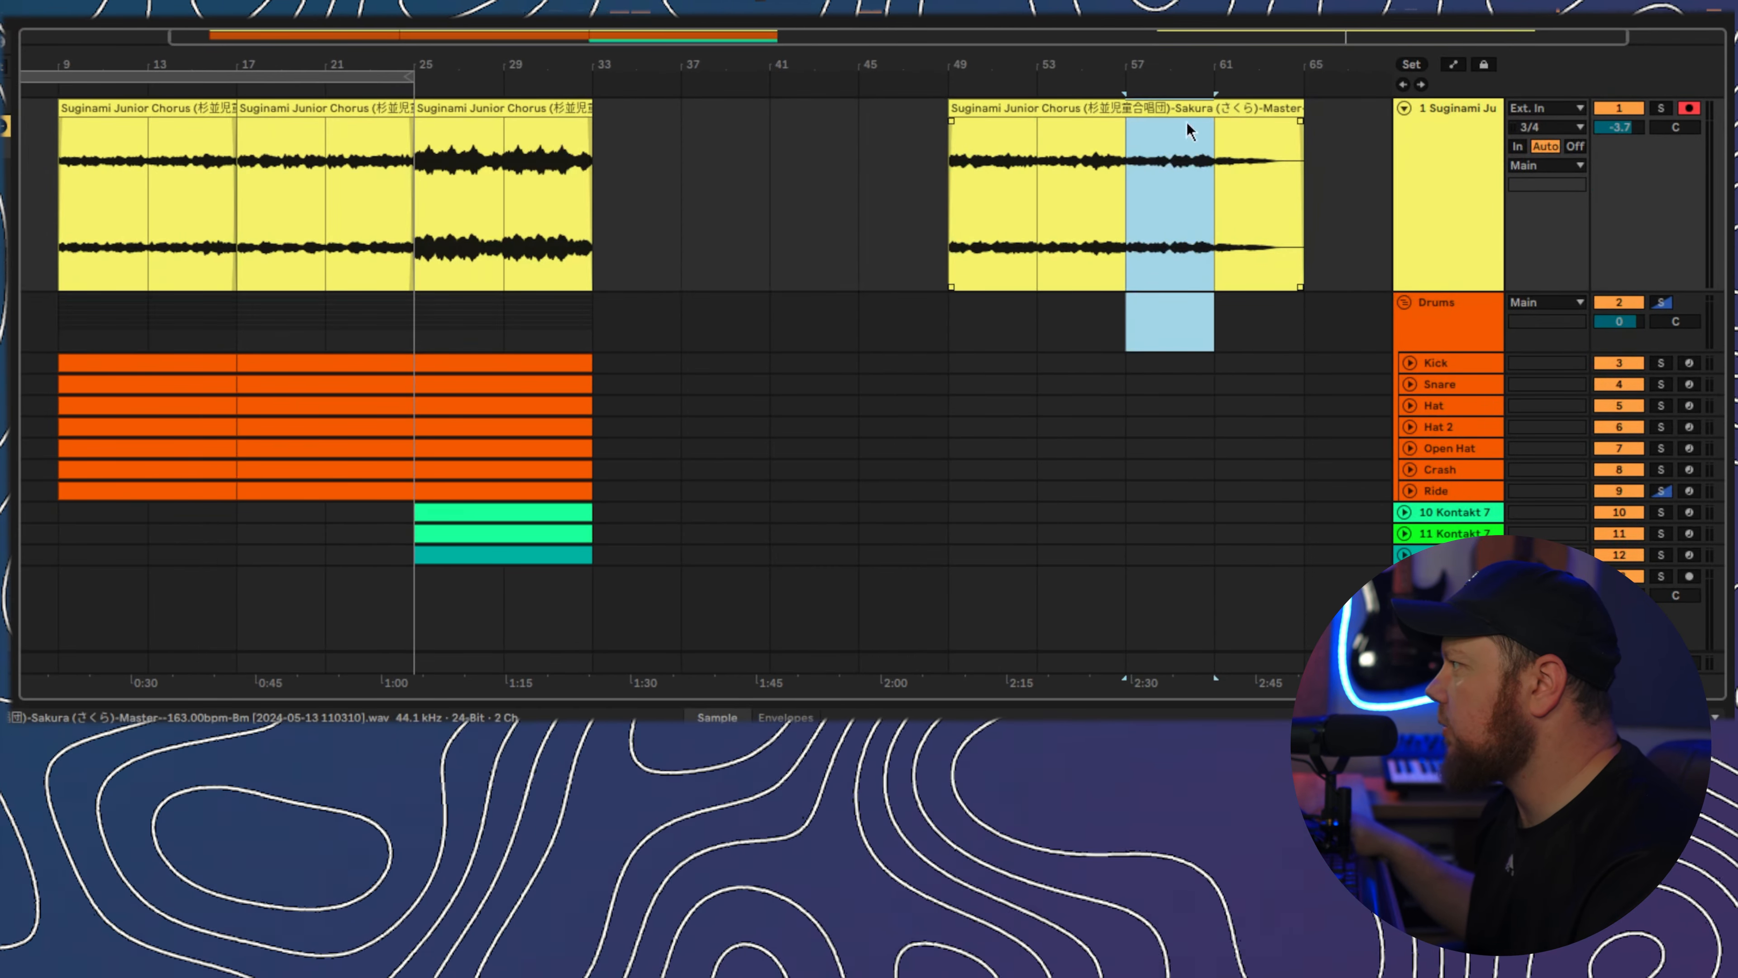
drag(1187, 127, 846, 117)
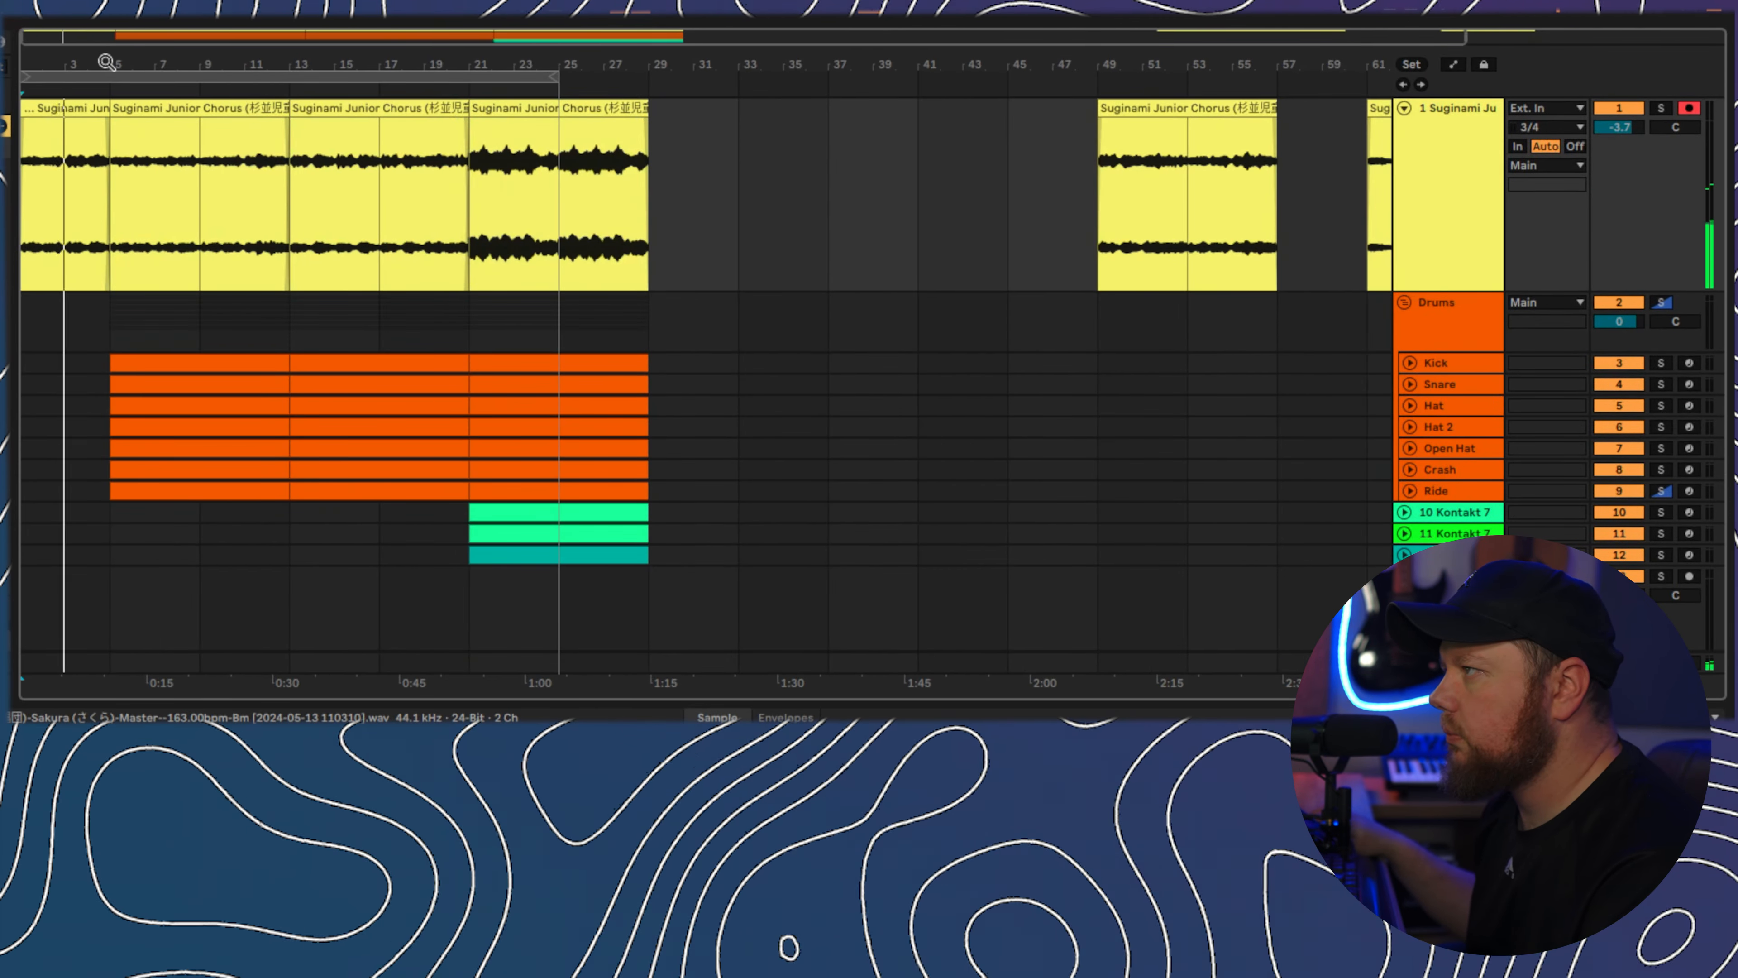
drag(106, 63, 143, 63)
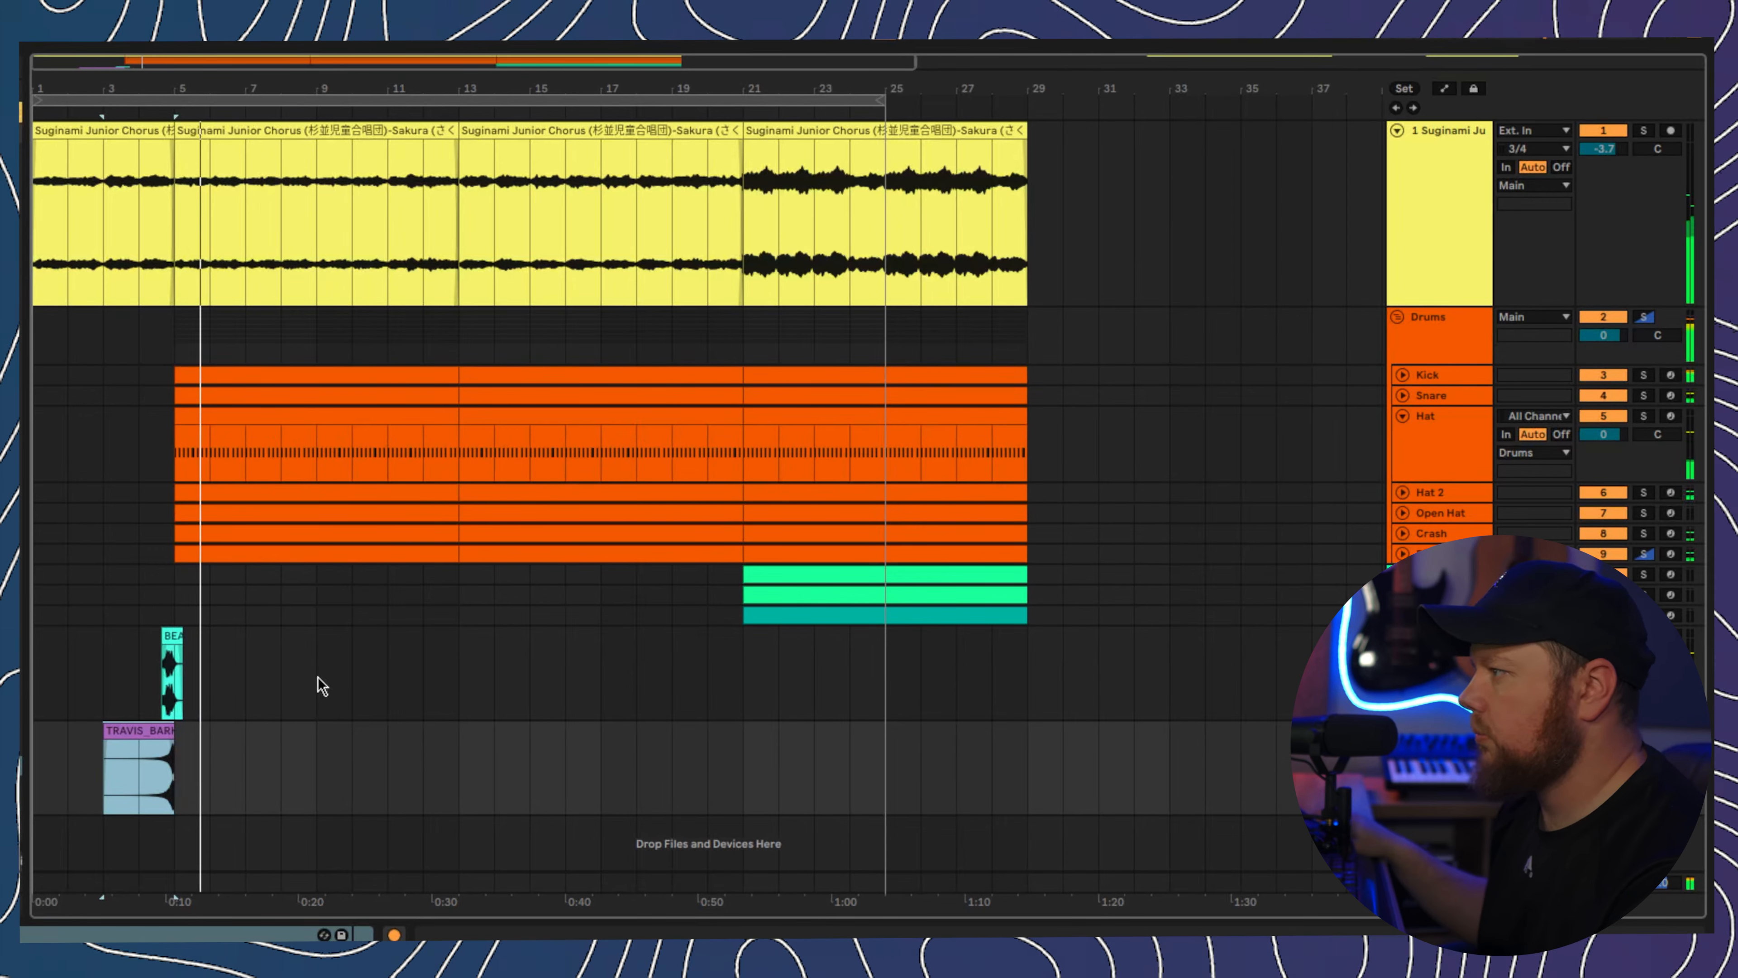
- Delete the Ride clip from bars 5 to 13 and shorten the first Crash clip to end at bar 9
key(space)
click(231, 554)
click(297, 548)
key(Delete)
drag(455, 537, 311, 539)
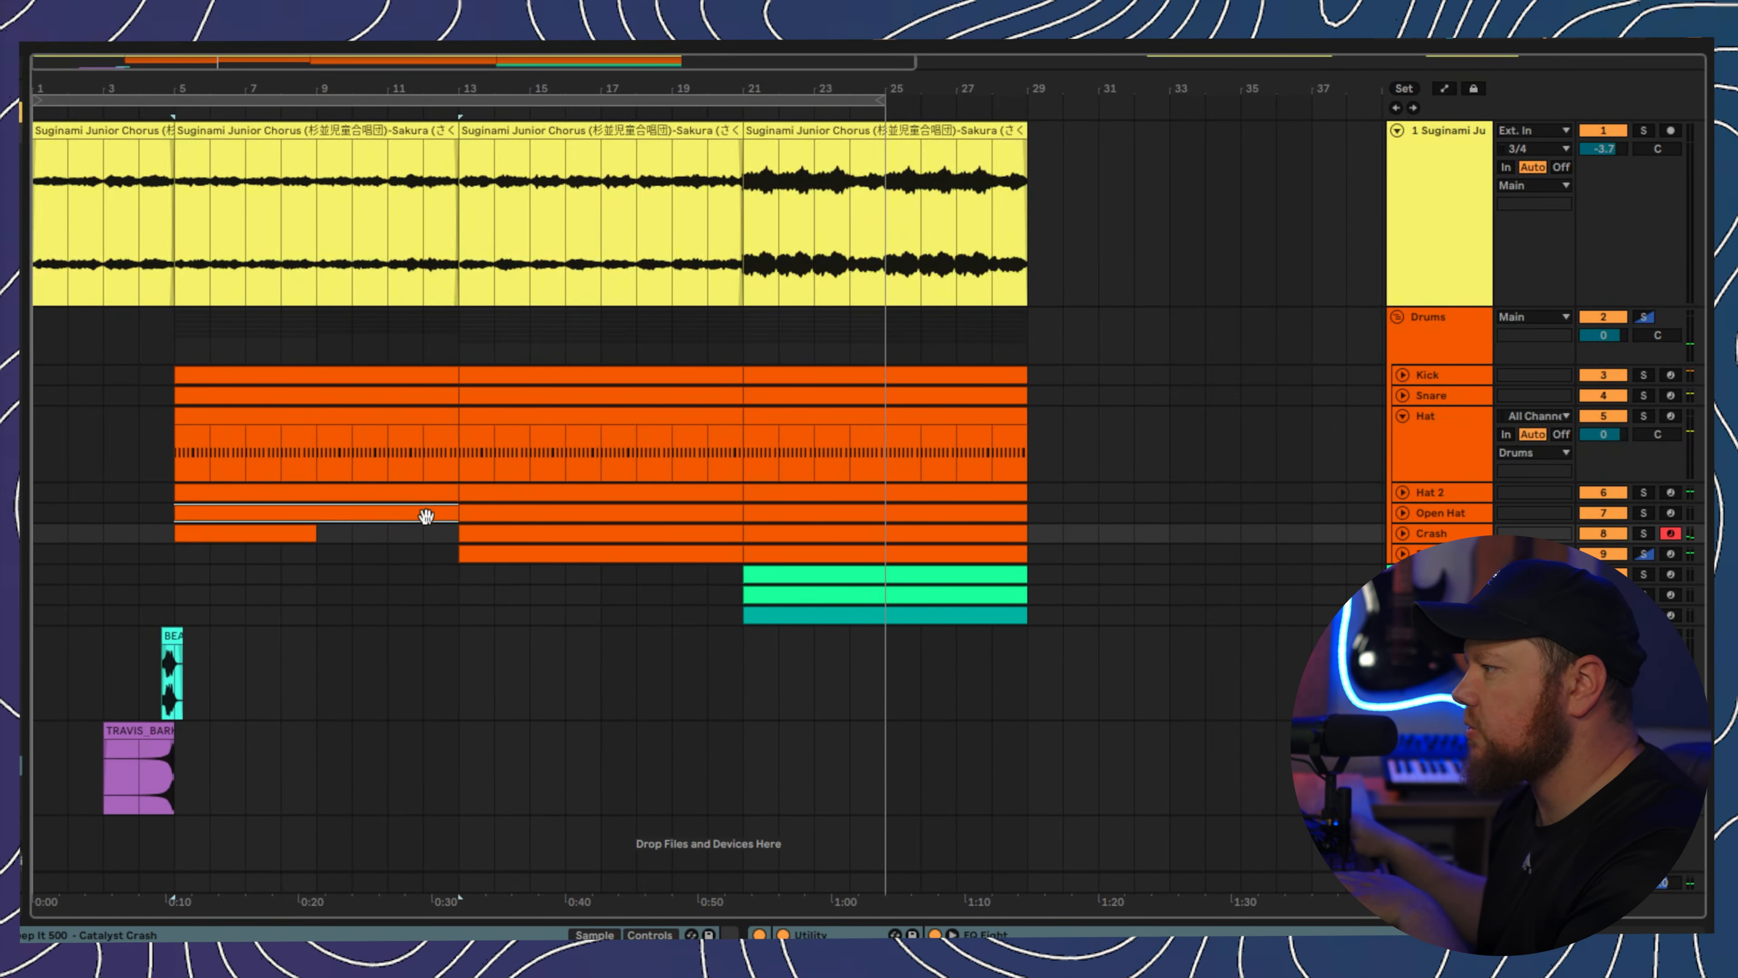
- Remove Hat 2 from bars 5 to 9 and delete bar 8 of the Hat track
mouse_move(457, 493)
mouse_down()
mouse_move(318, 504)
mouse_move(272, 459)
mouse_up()
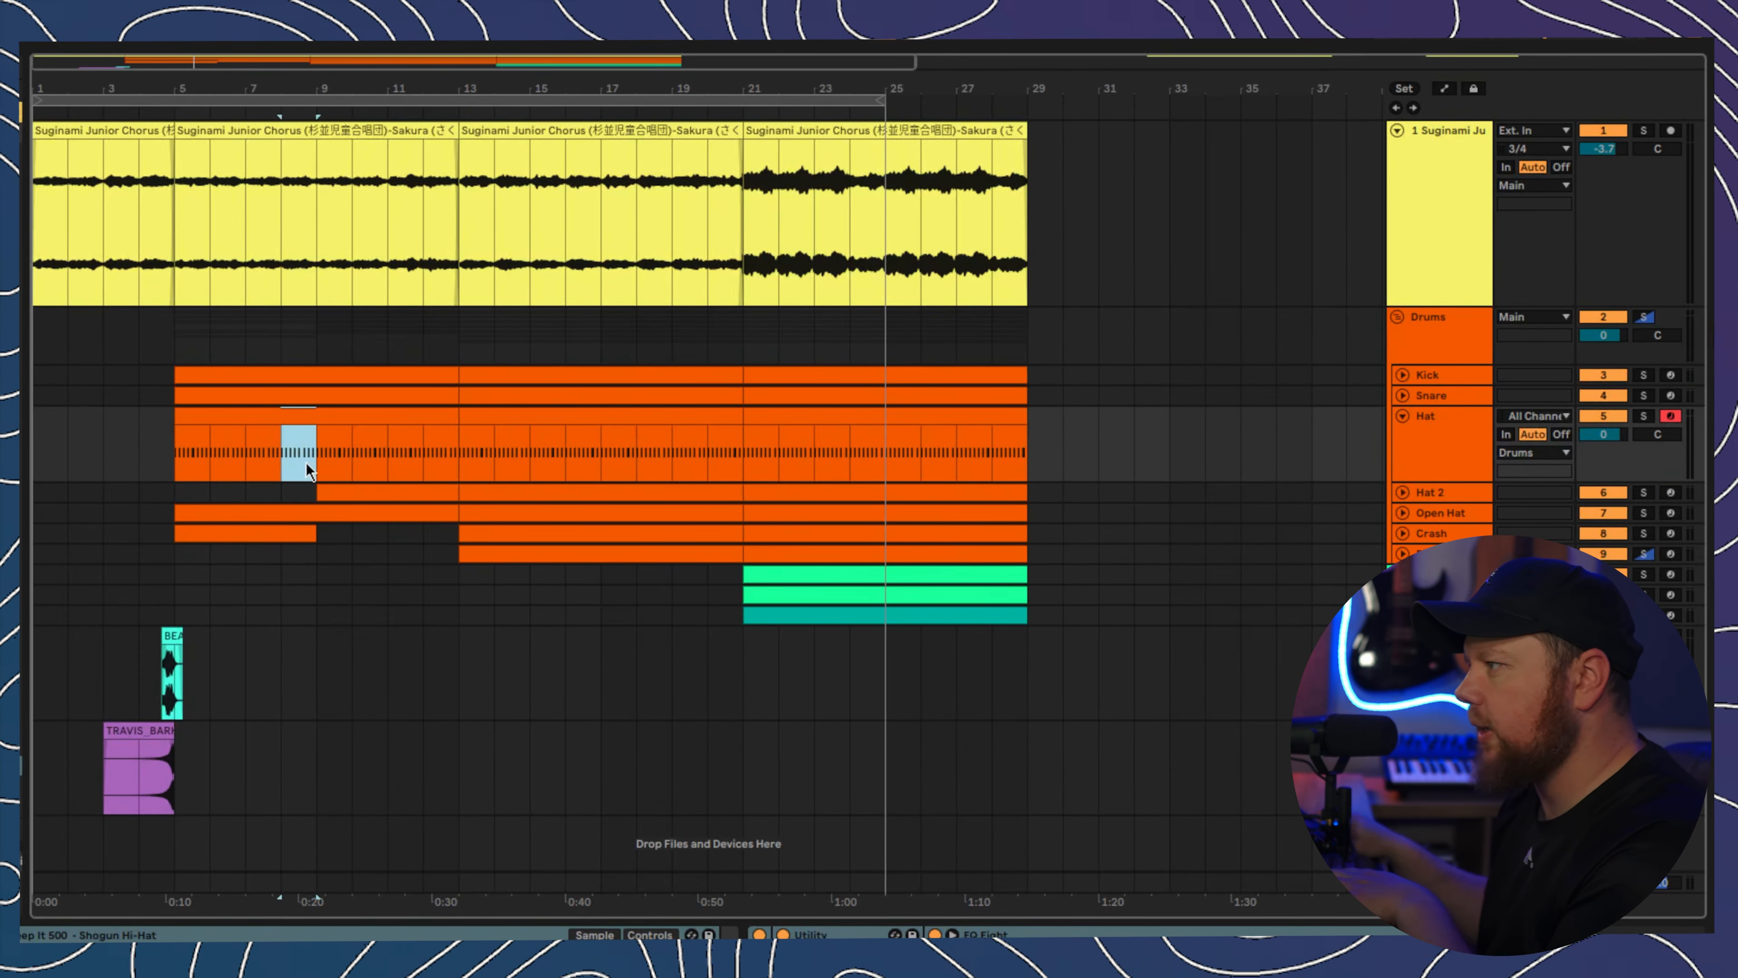
key(Delete)
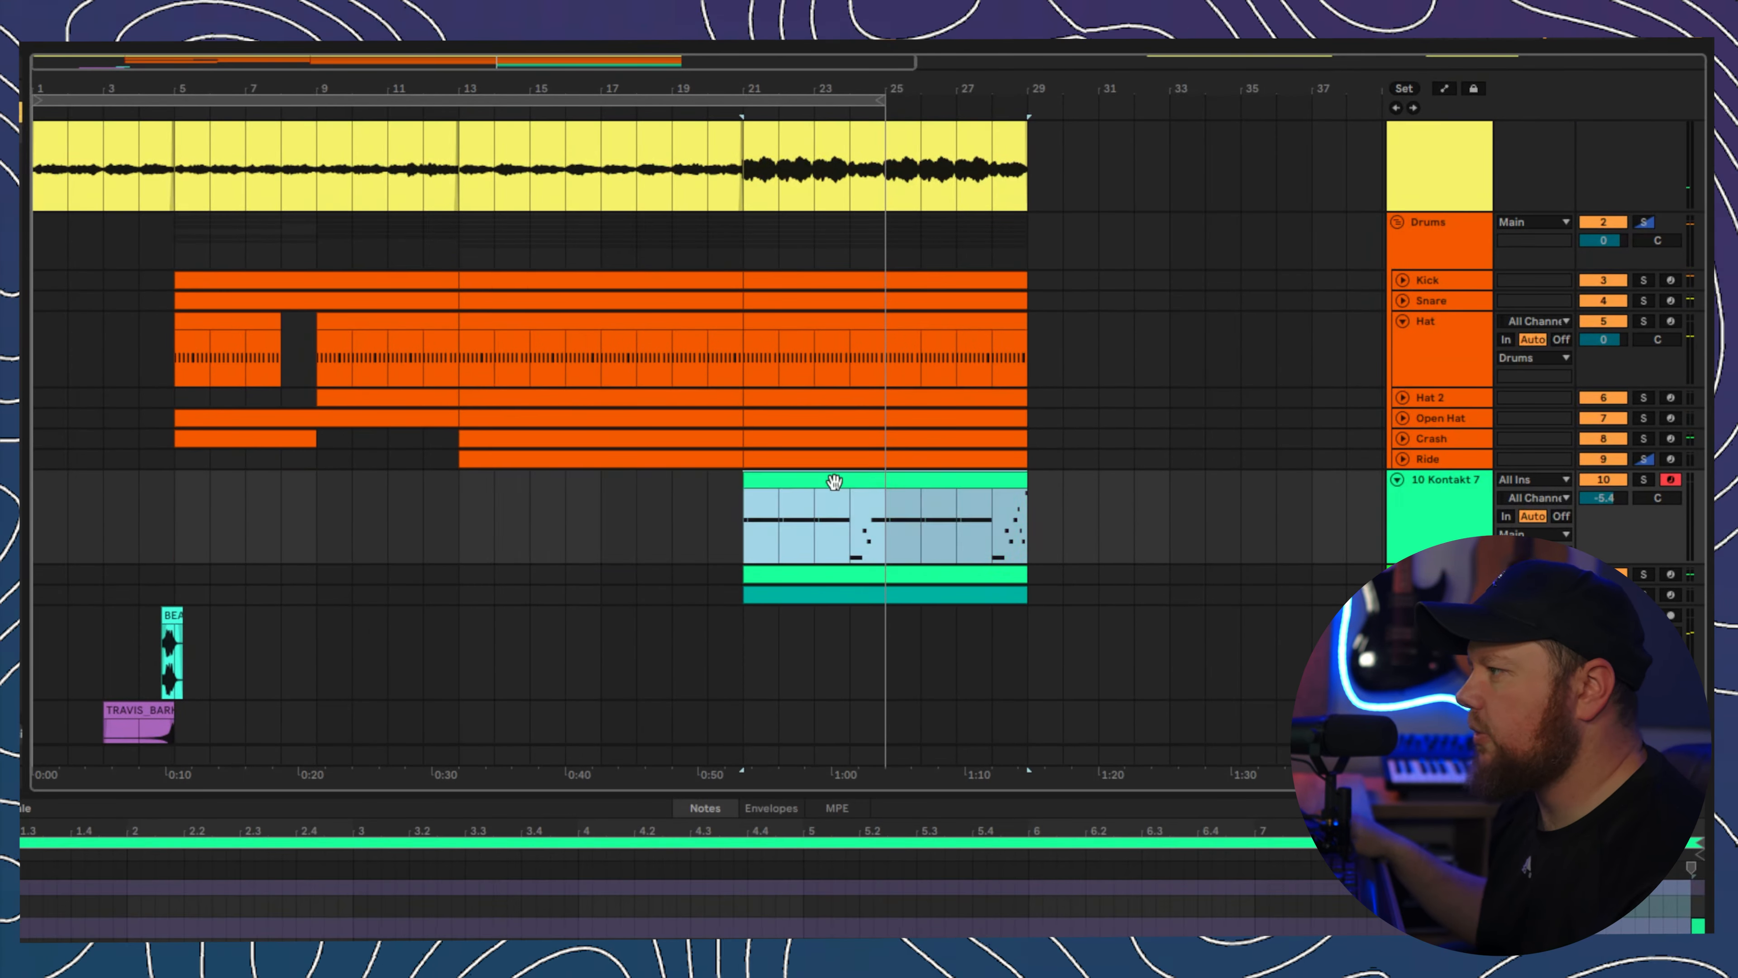
- Copy the 10 Kontakt 7 part into bars 9 to 13 and lay the 11 Kontakt 7 part across bars 5 to 17
drag(834, 485, 286, 577)
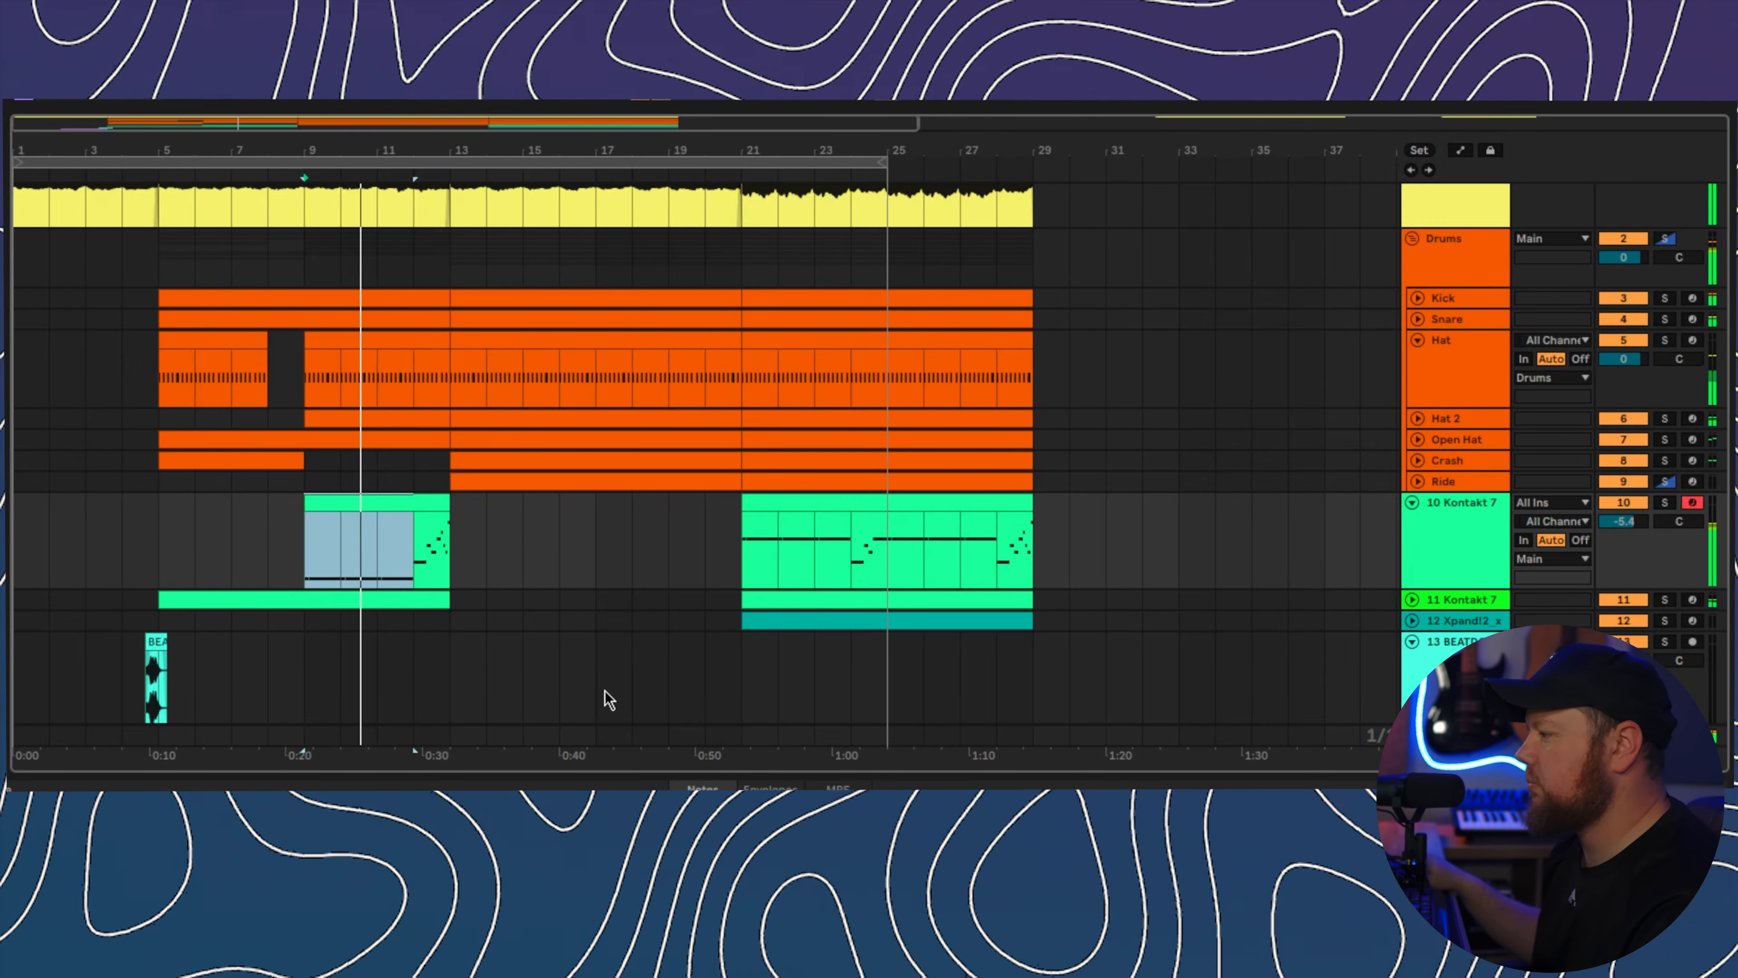
key(space)
mouse_move(450, 600)
mouse_down()
mouse_move(736, 602)
mouse_move(596, 598)
mouse_up()
scroll(599, 548, up, 2)
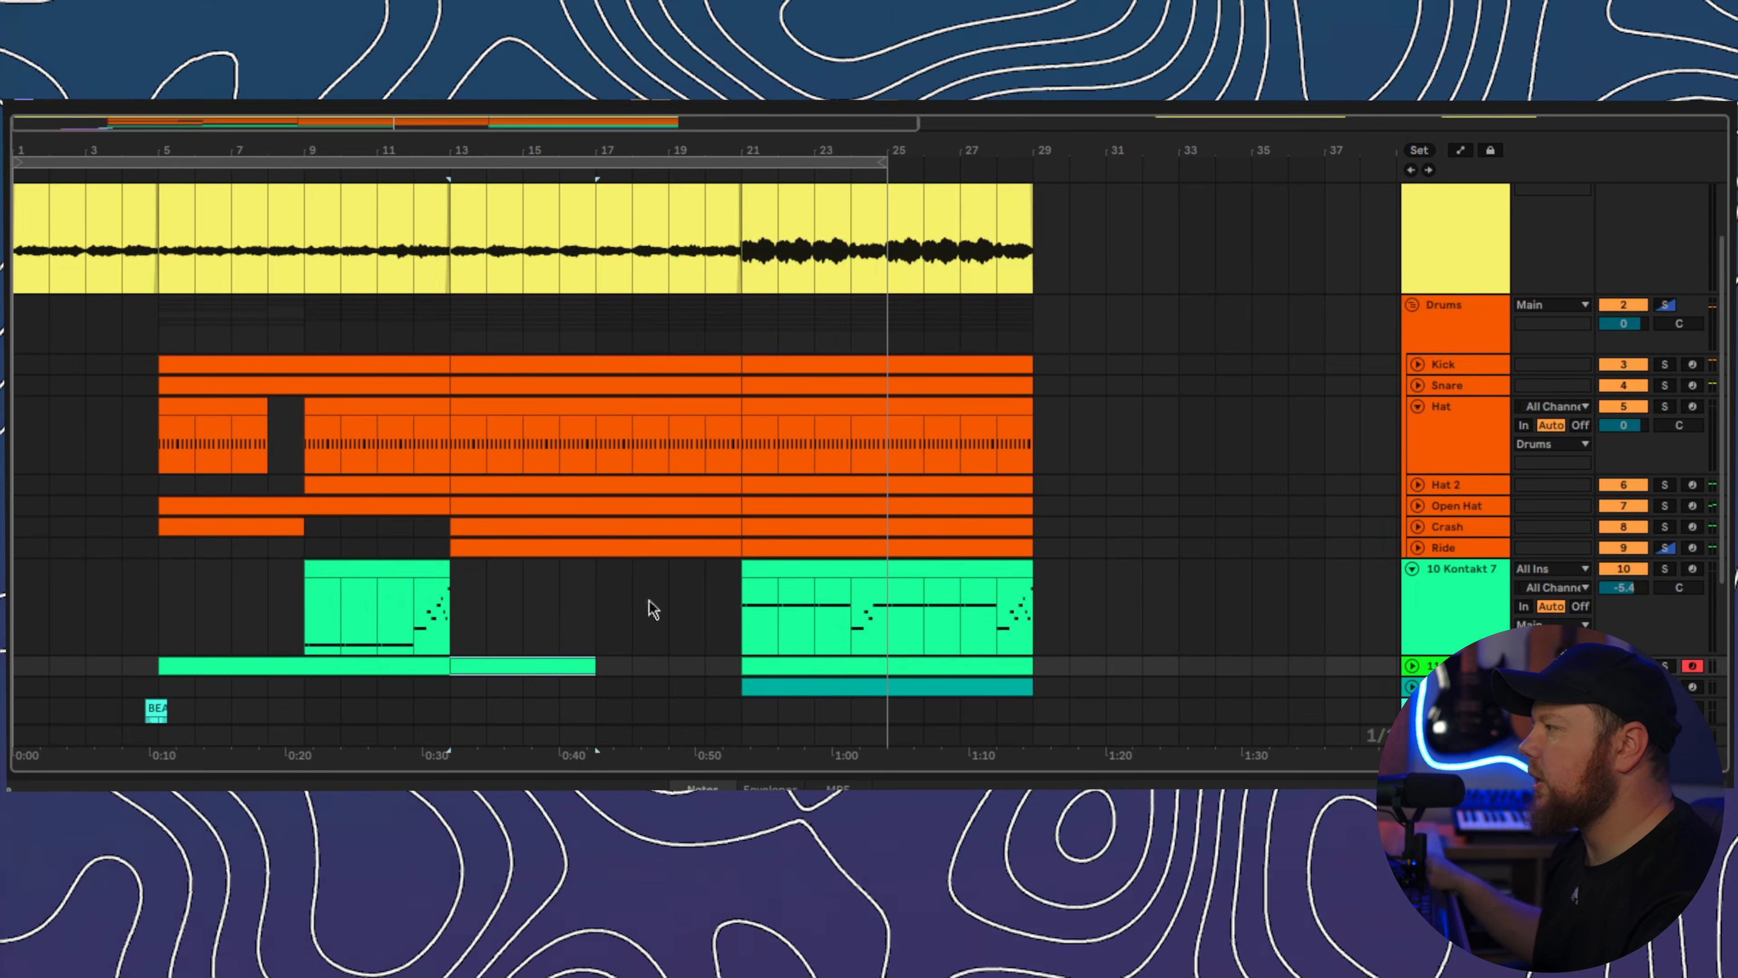
- Clear the Ride from bars 17 to 21 and cut bar 13 out of the Kick clip
scroll(664, 606, down, 1)
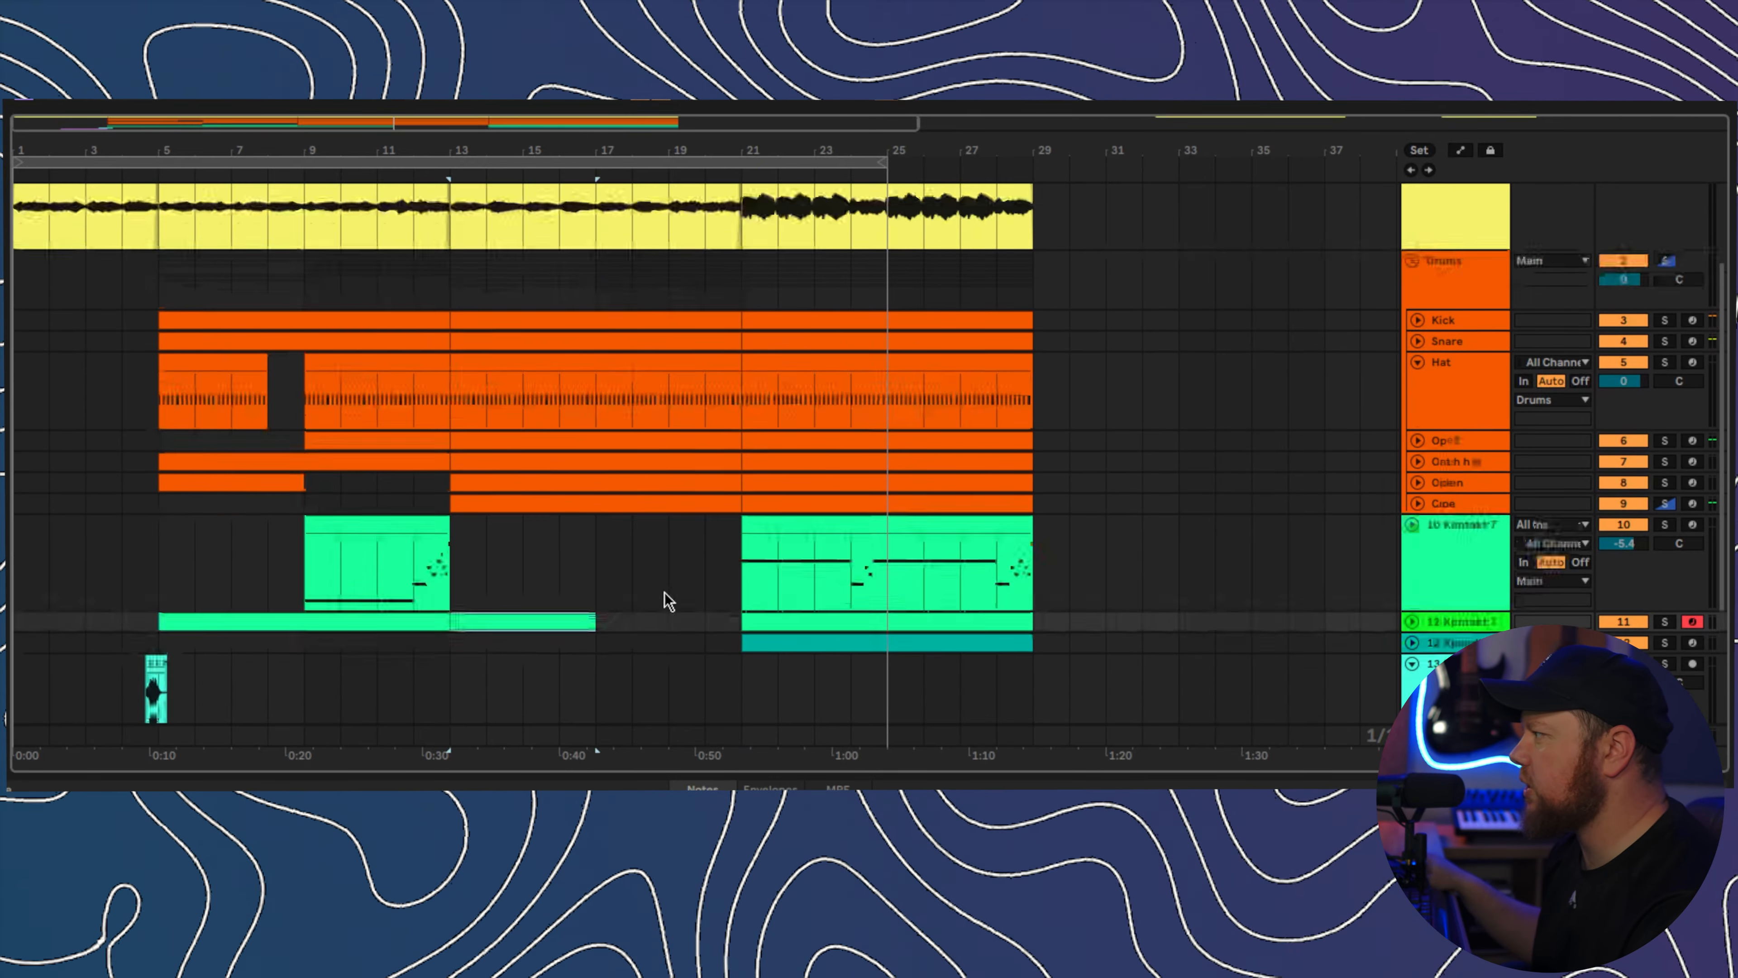
scroll(668, 601, down, 1)
click(723, 479)
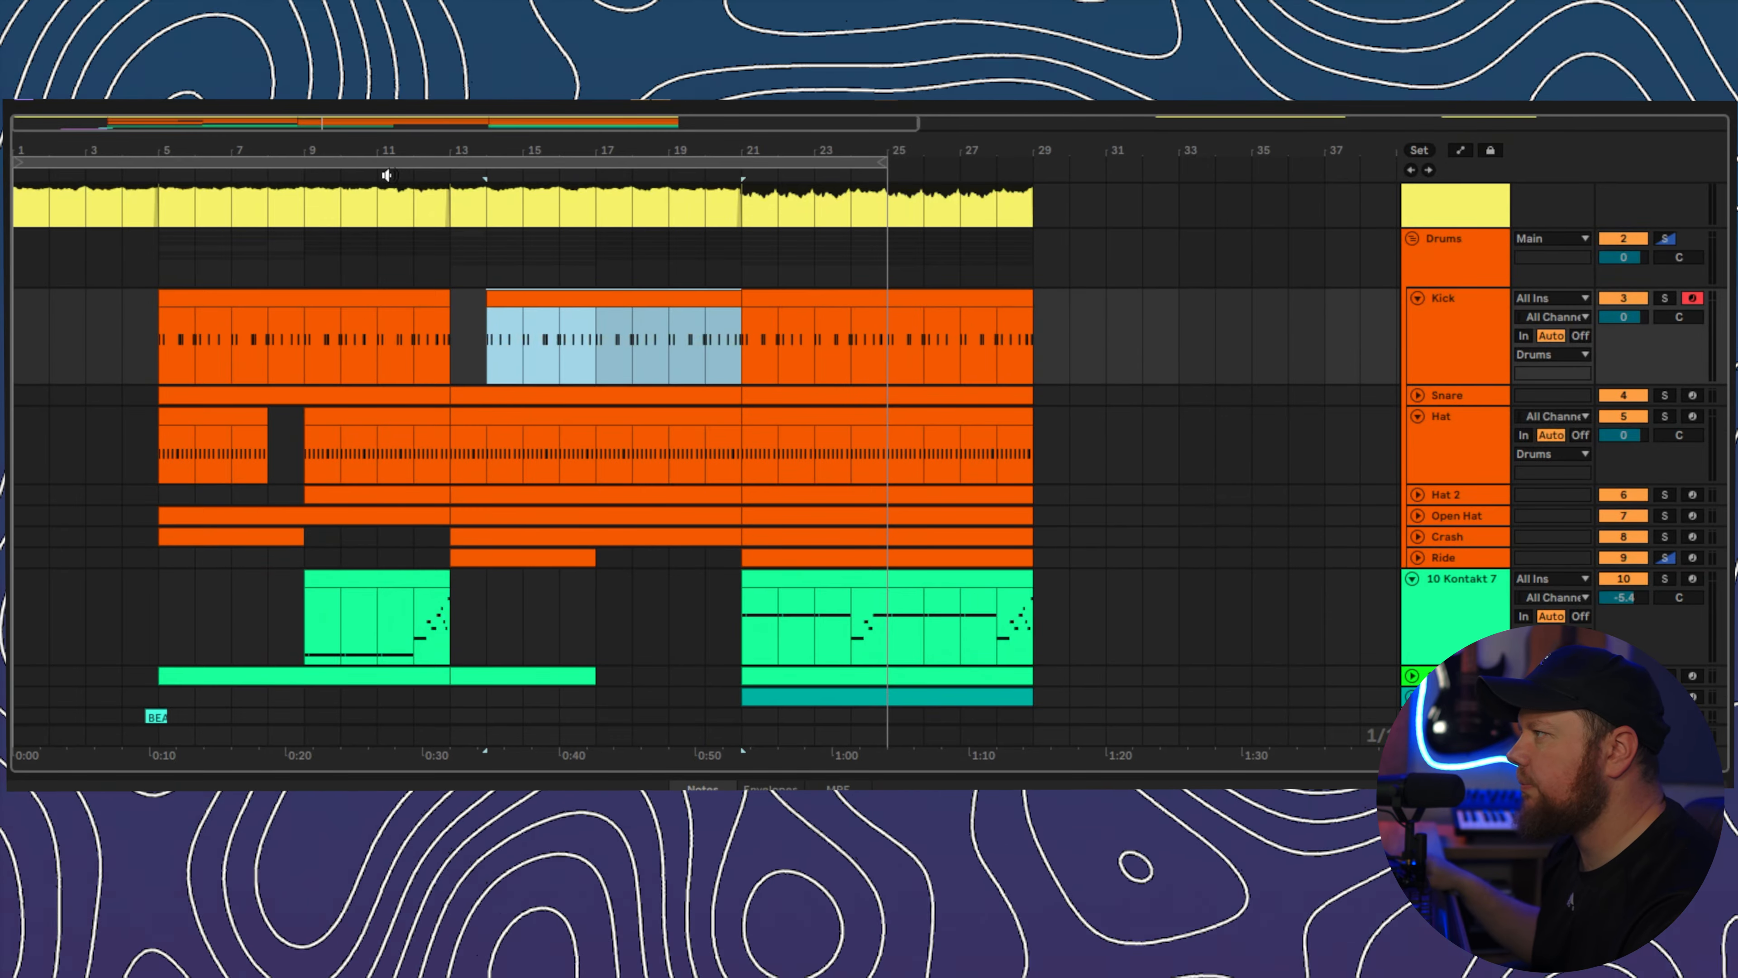
scroll(570, 609, down, 2)
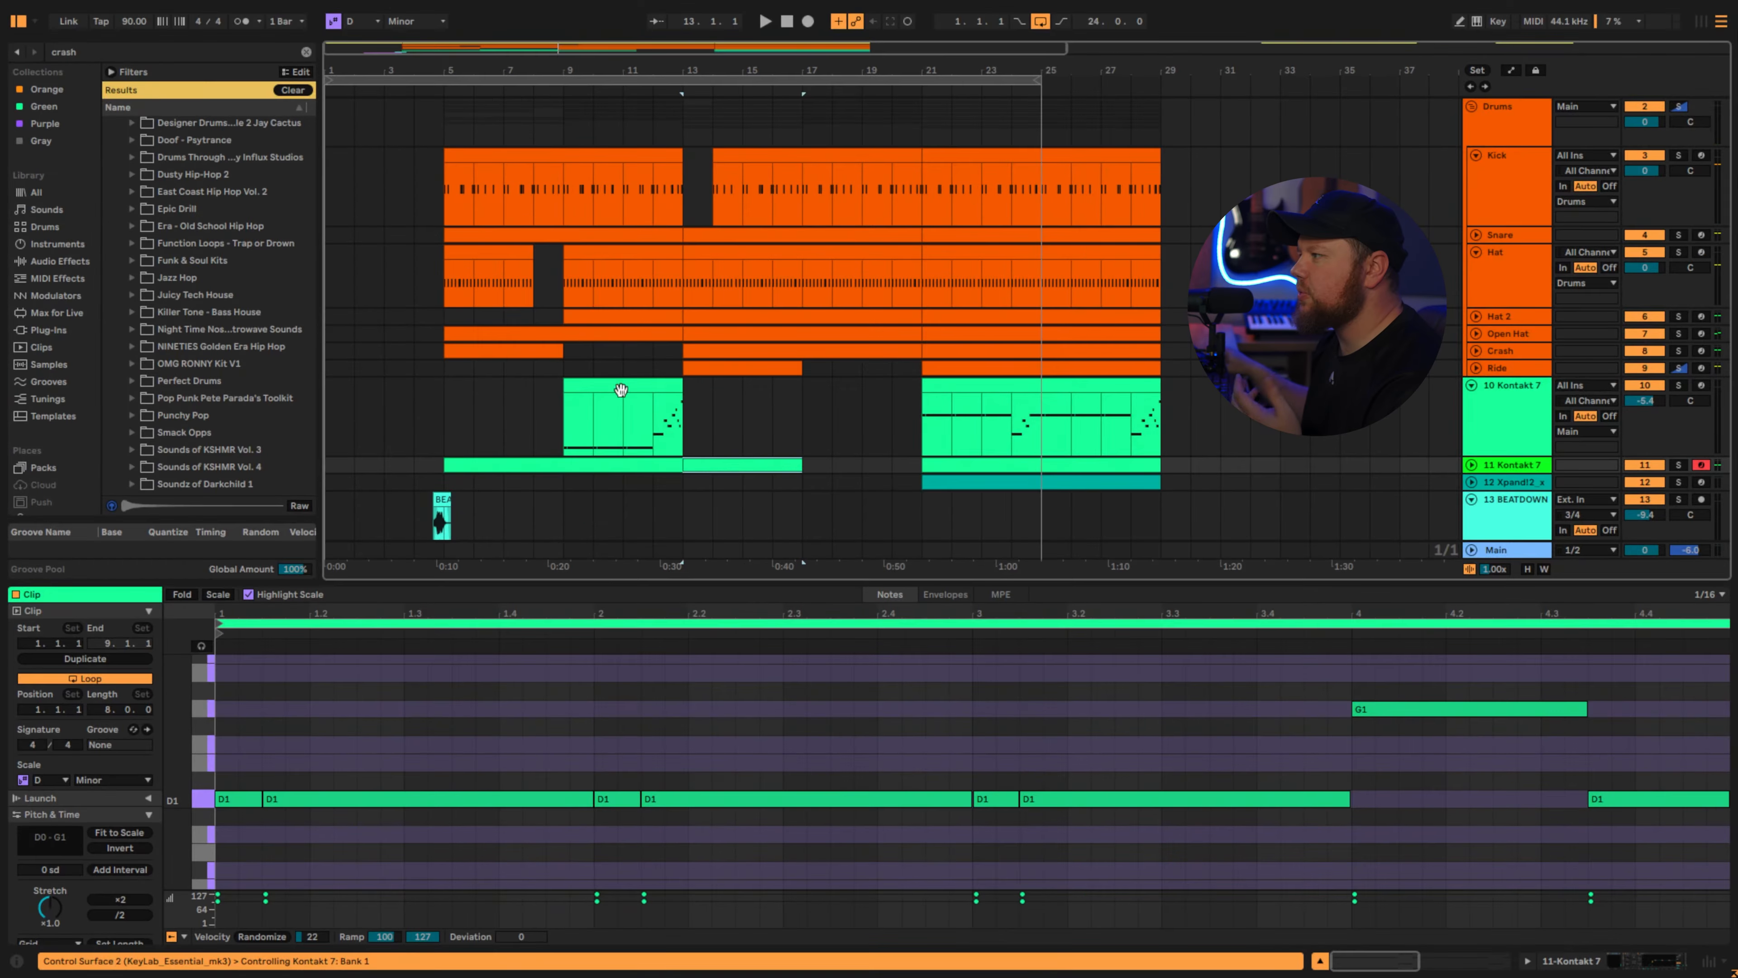
- Assign the 11 Kontakt 7 track's color to its clips and rename the track Piano
click(656, 418)
click(862, 482)
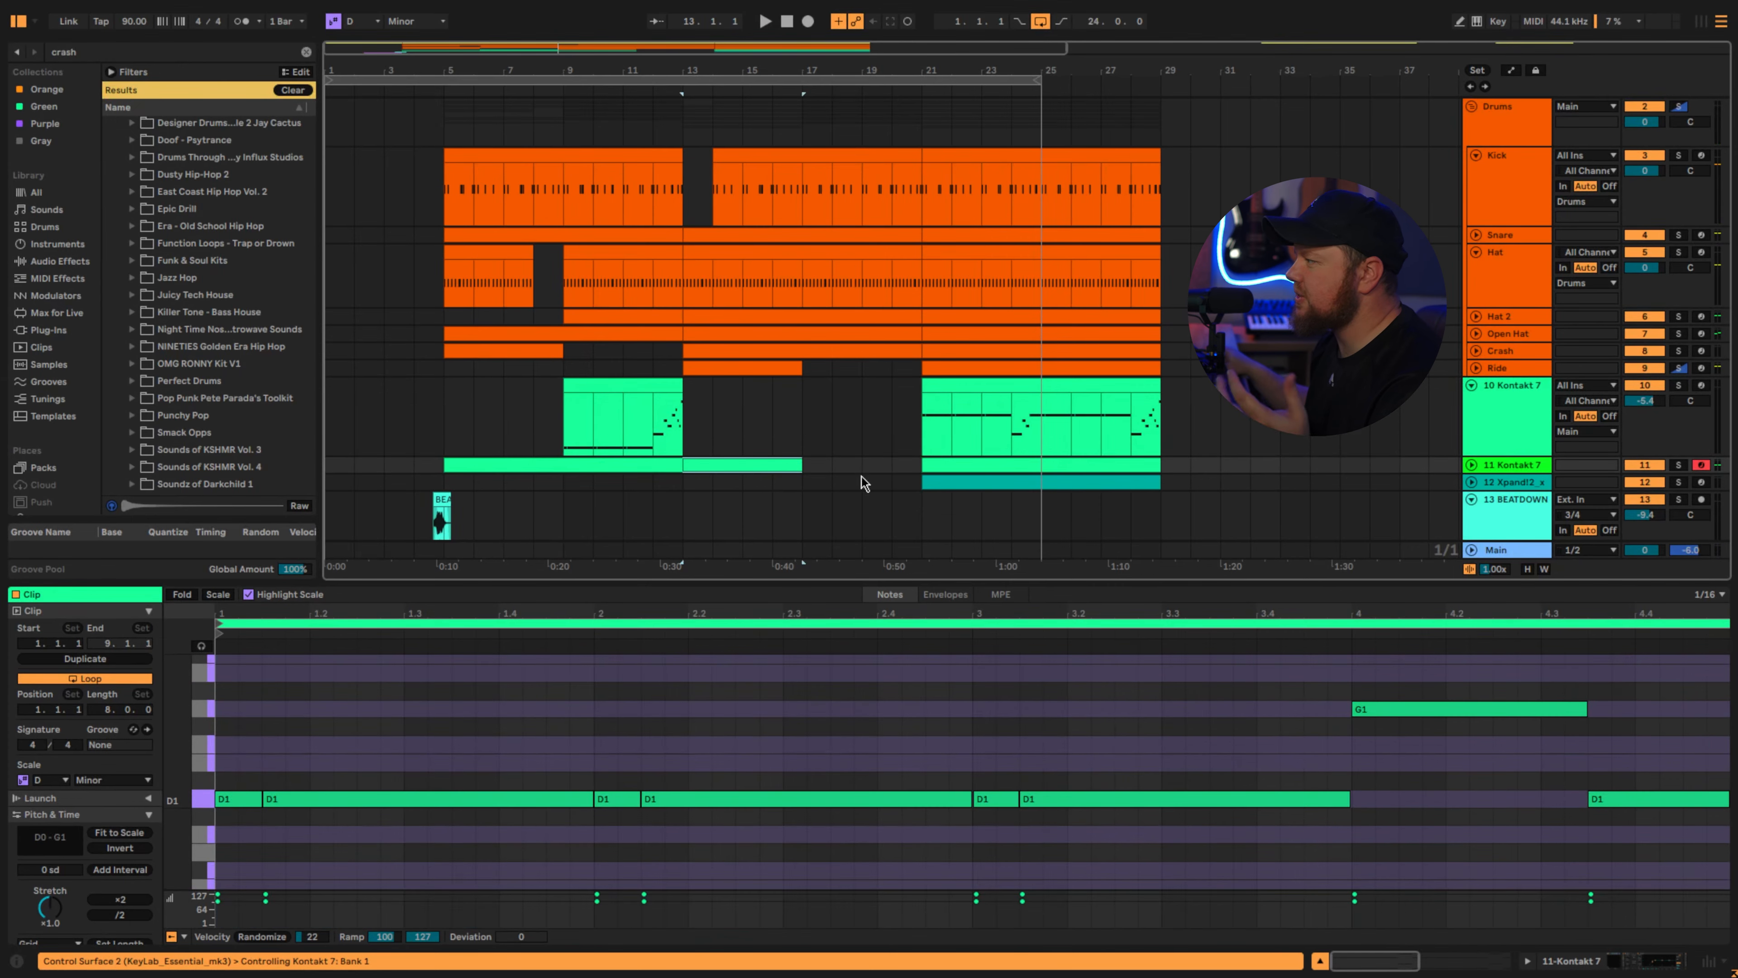
right_click(1511, 474)
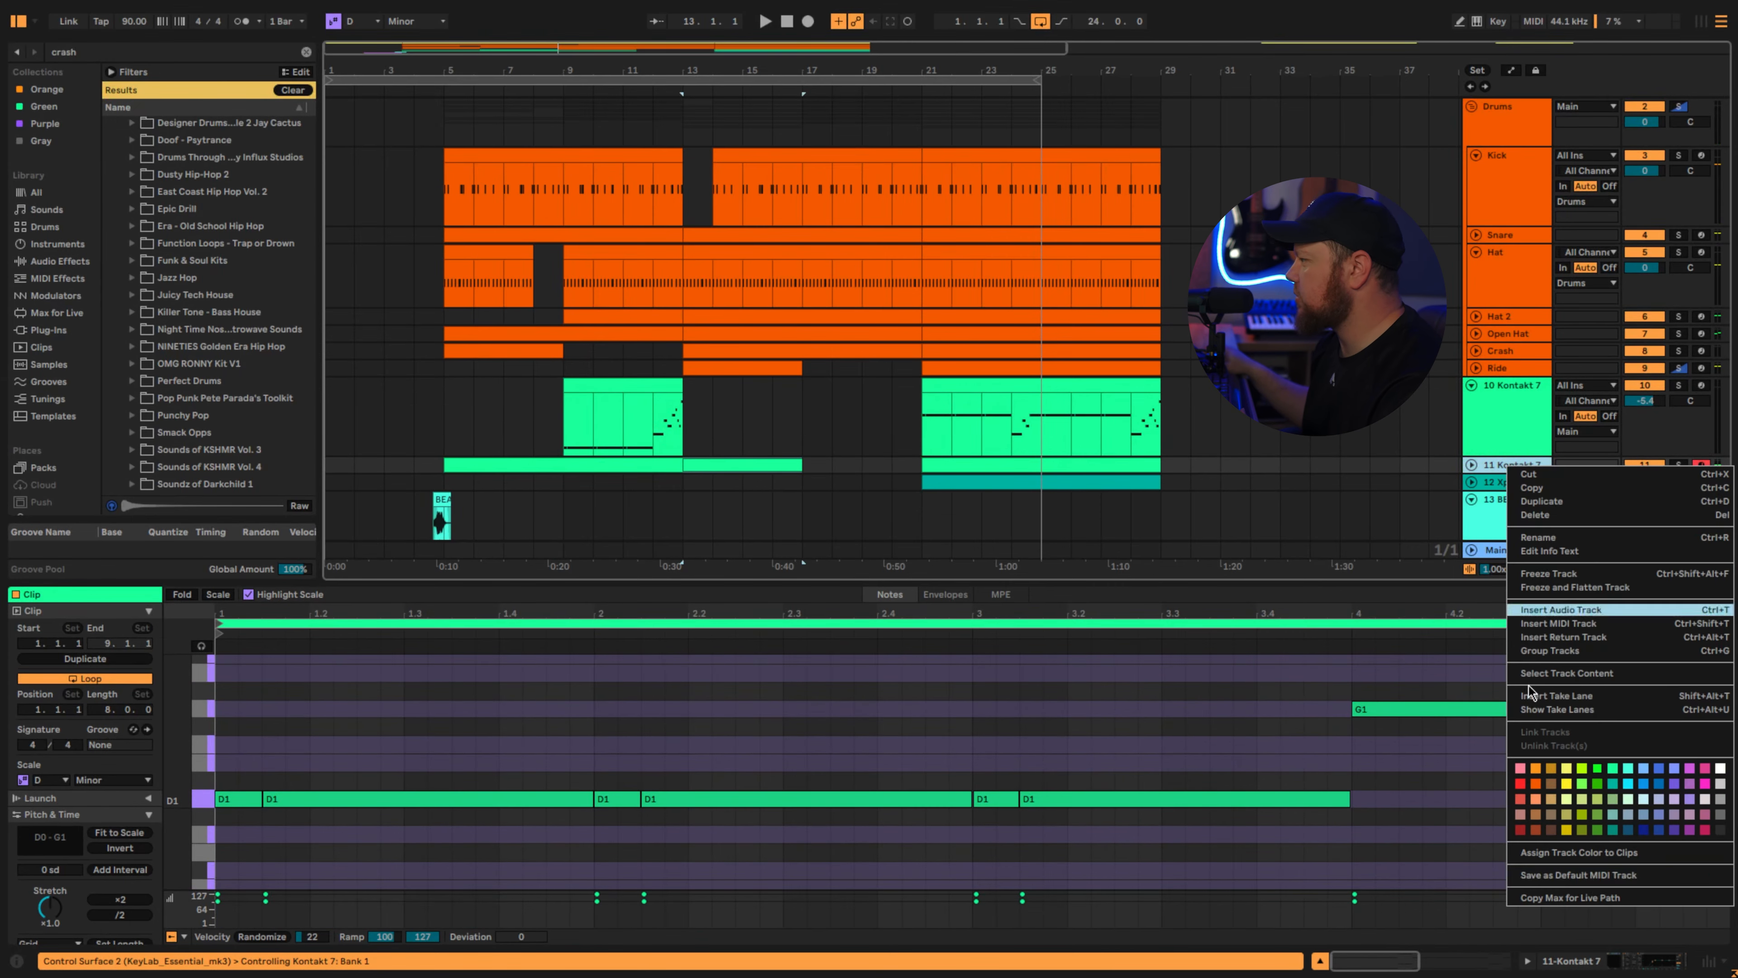
click(1567, 853)
right_click(1509, 464)
click(1533, 532)
text(P)
- Copy the 10 Kontakt 7 part into bars 13 to 17 and remove the Open Hat from bars 17 to 21
drag(808, 498, 525, 509)
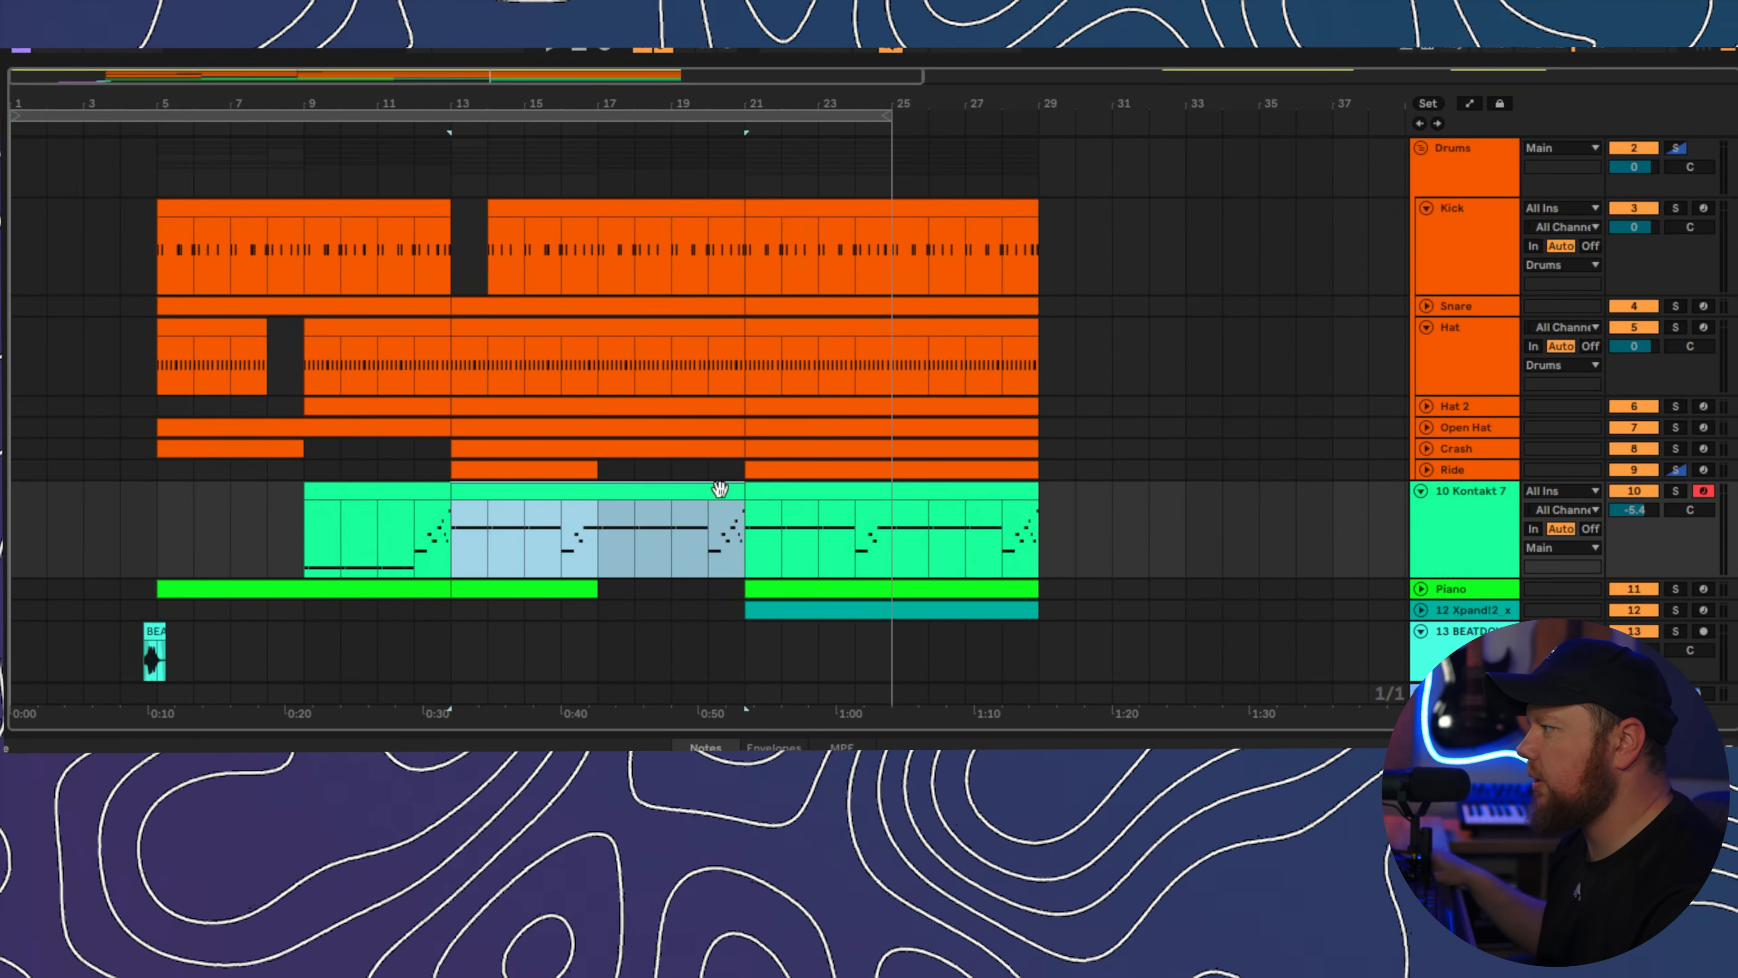
drag(719, 489, 635, 433)
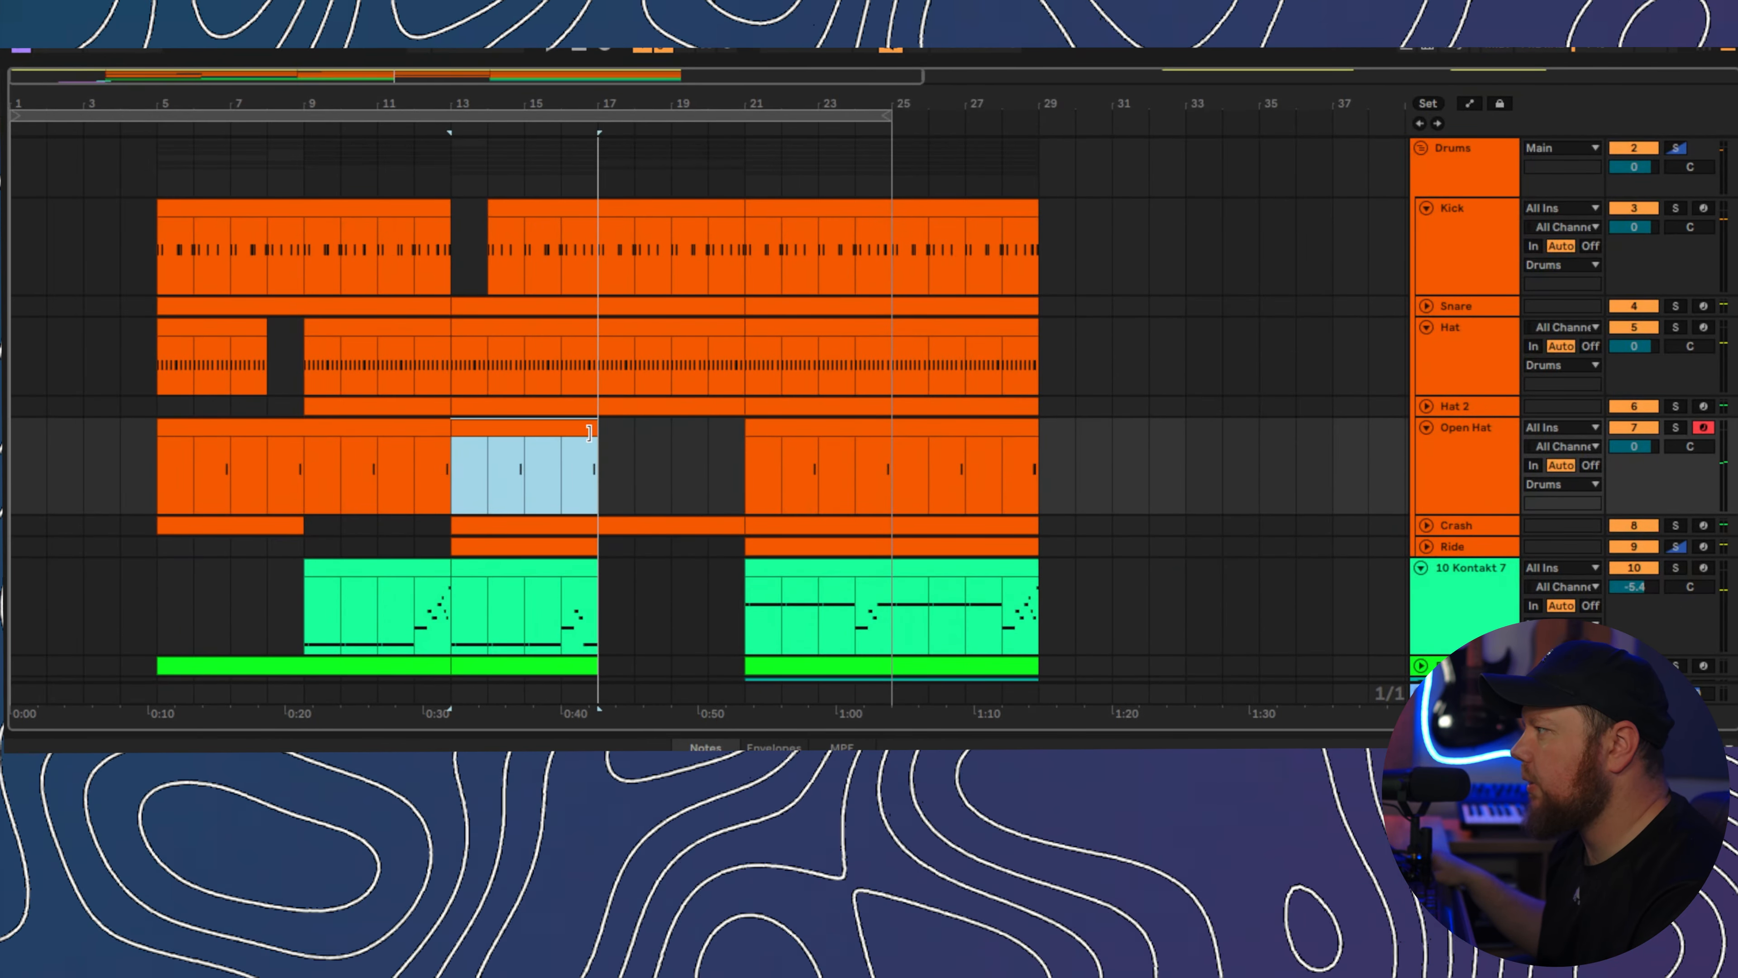
- Clear Hat 2 and Hat from bars 17 to 21 and delete bar 17 of the Snare
click(735, 404)
drag(738, 329, 614, 335)
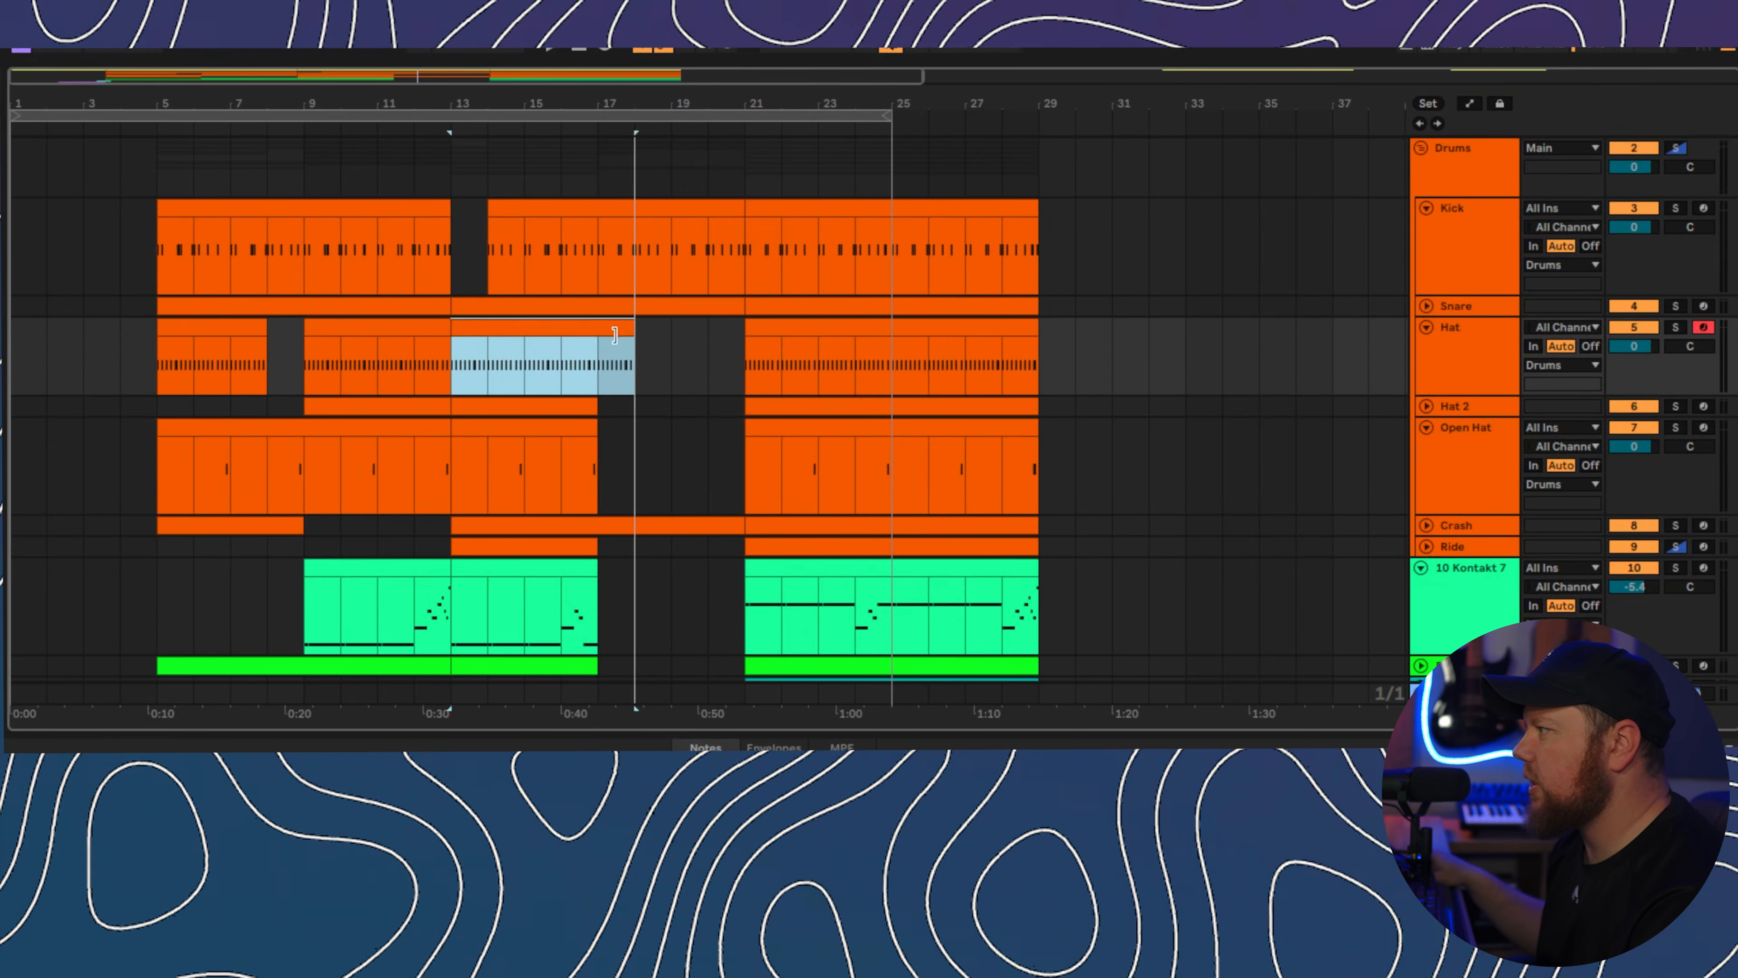
click(623, 320)
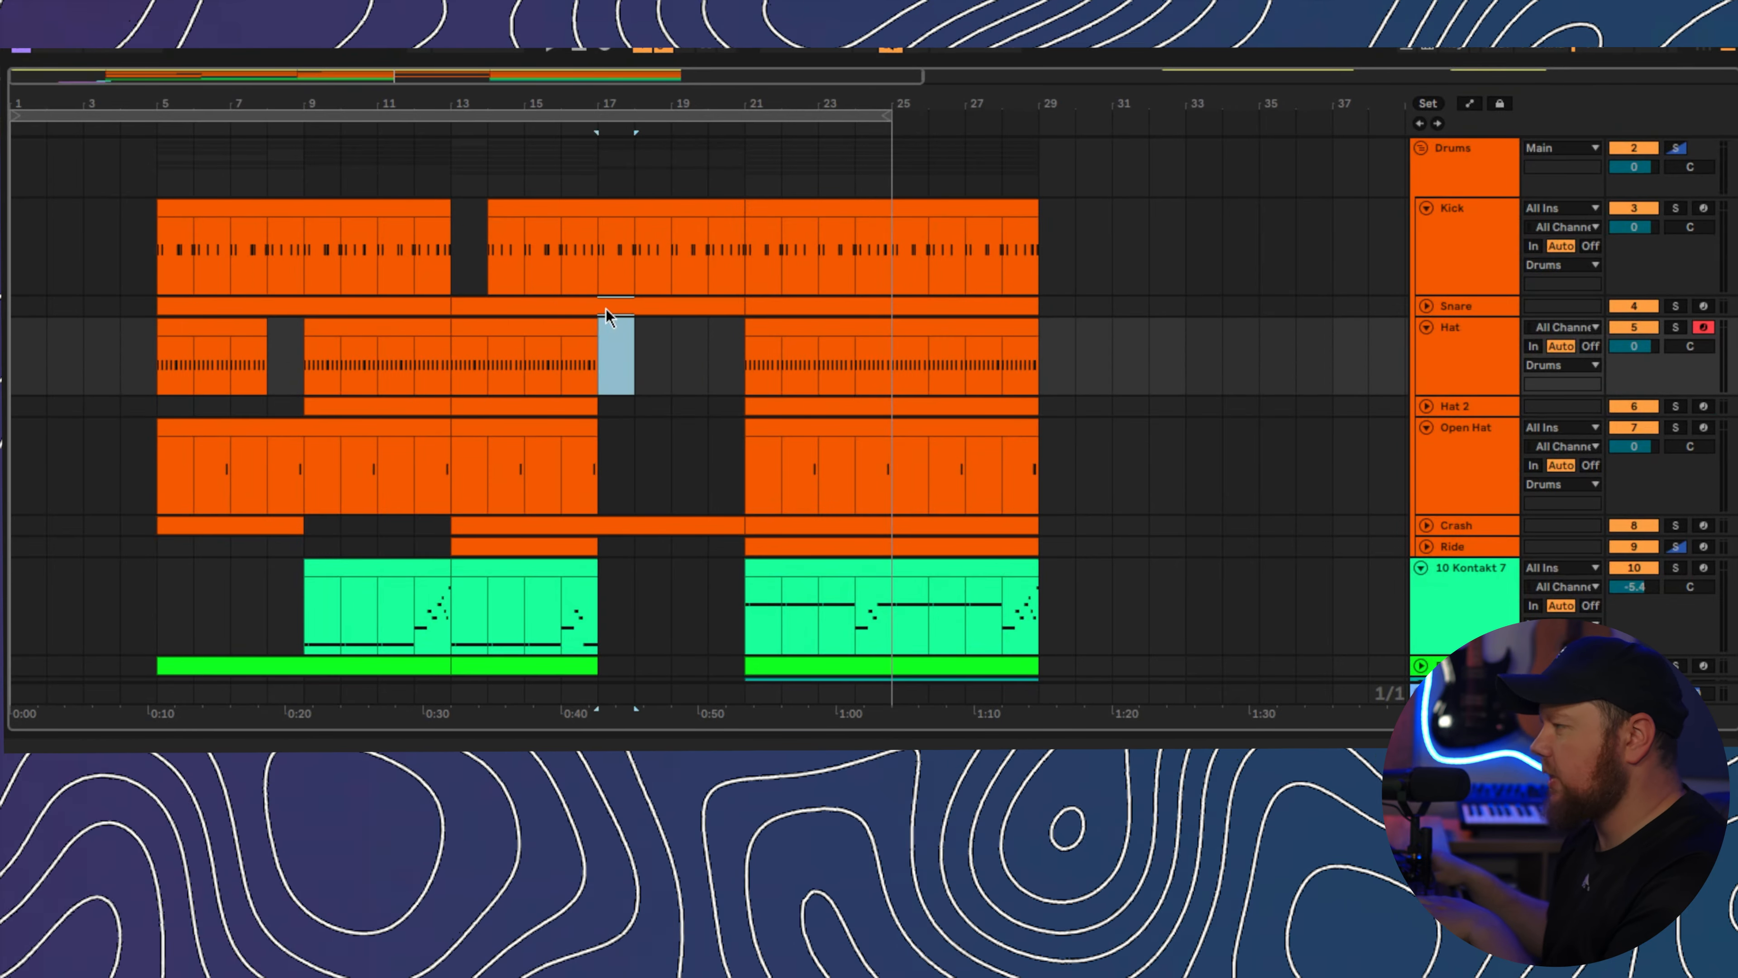
key(Delete)
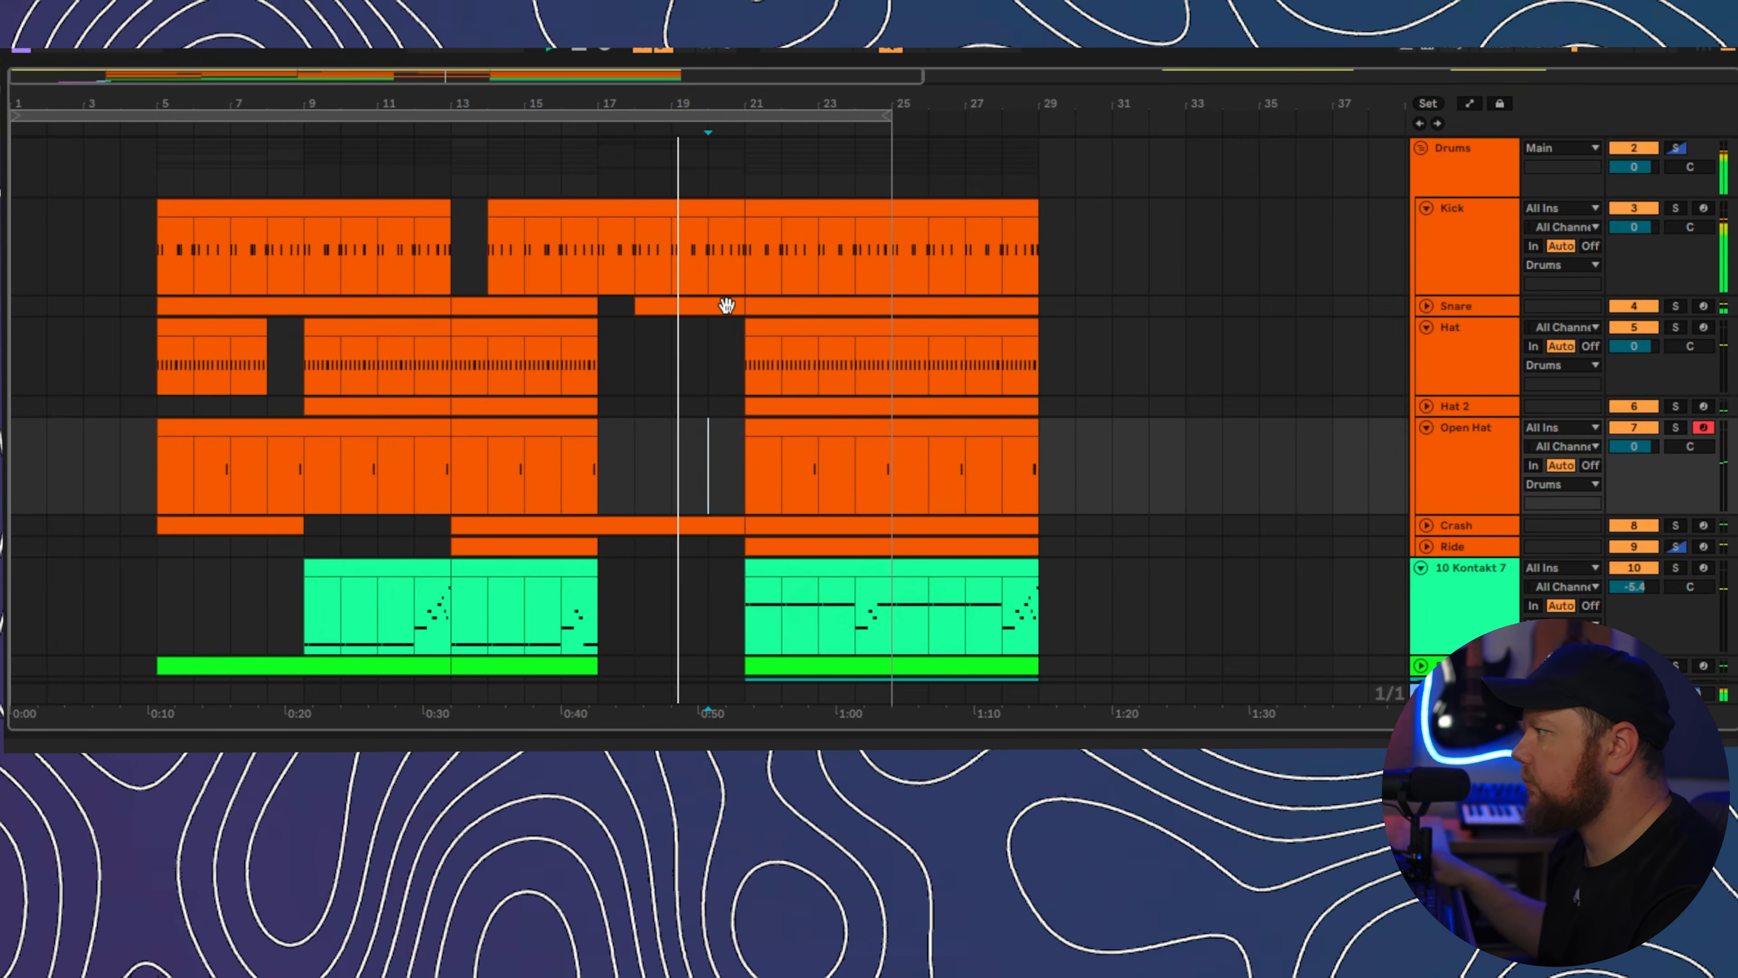
- Shorten the Kick and Snare clips before bar 21 to end at bar 20
drag(737, 206, 718, 206)
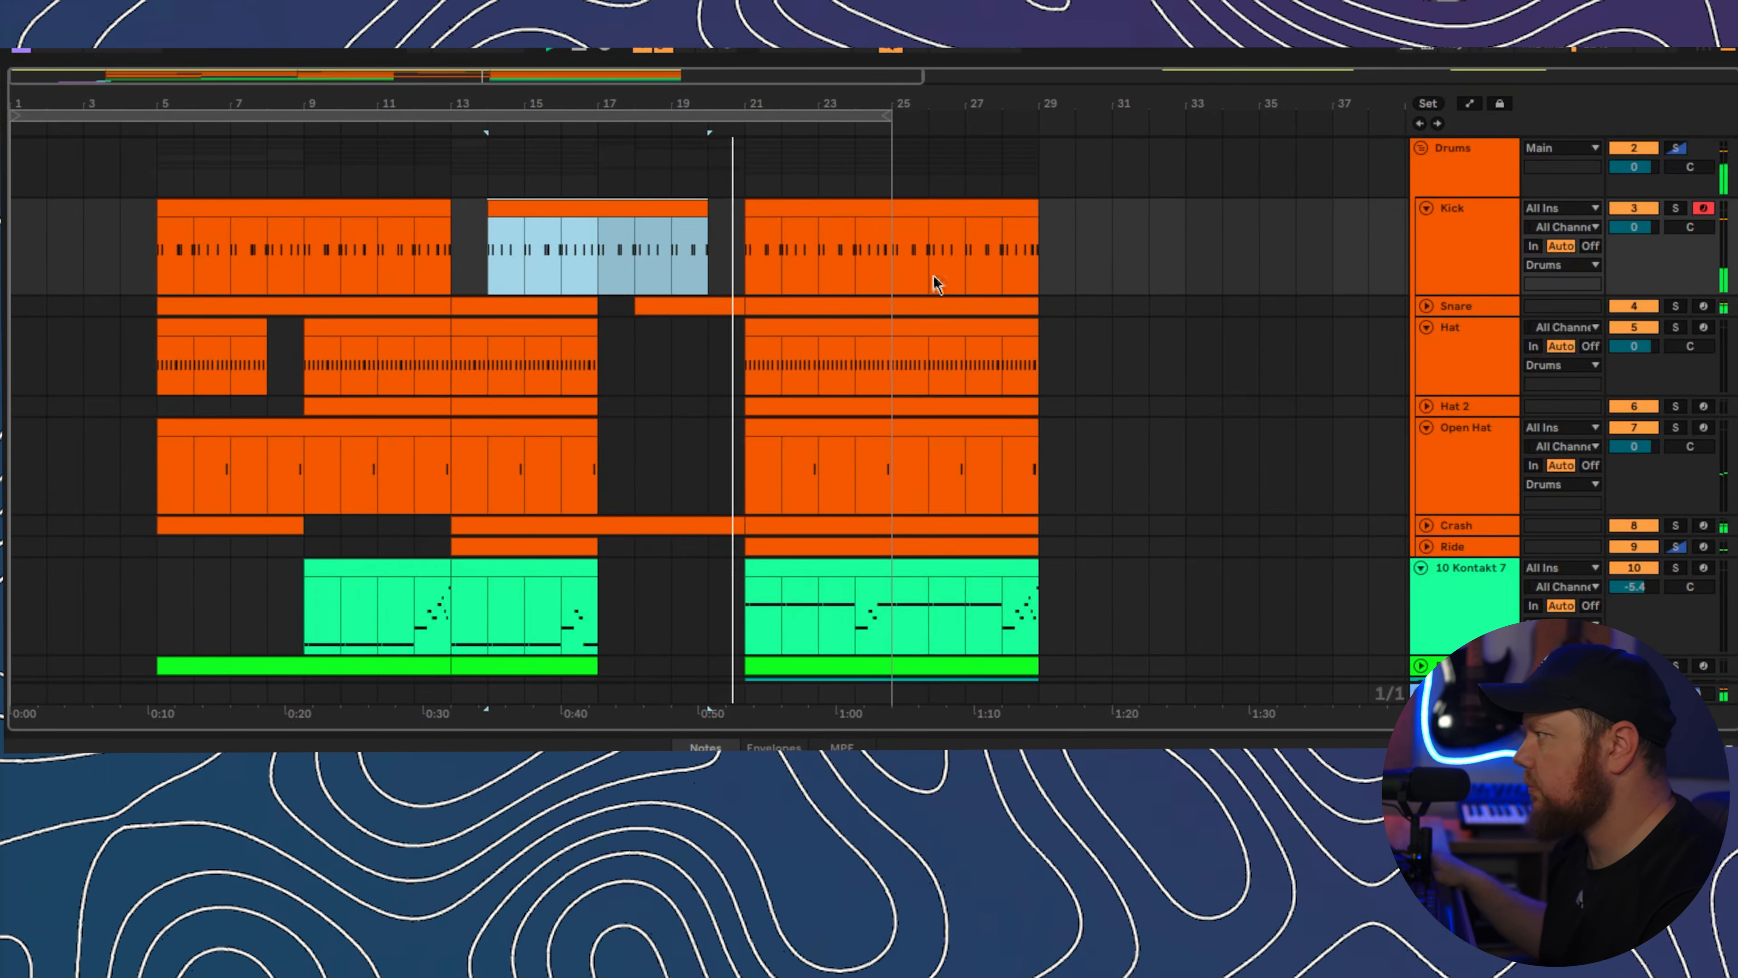
drag(738, 312, 722, 313)
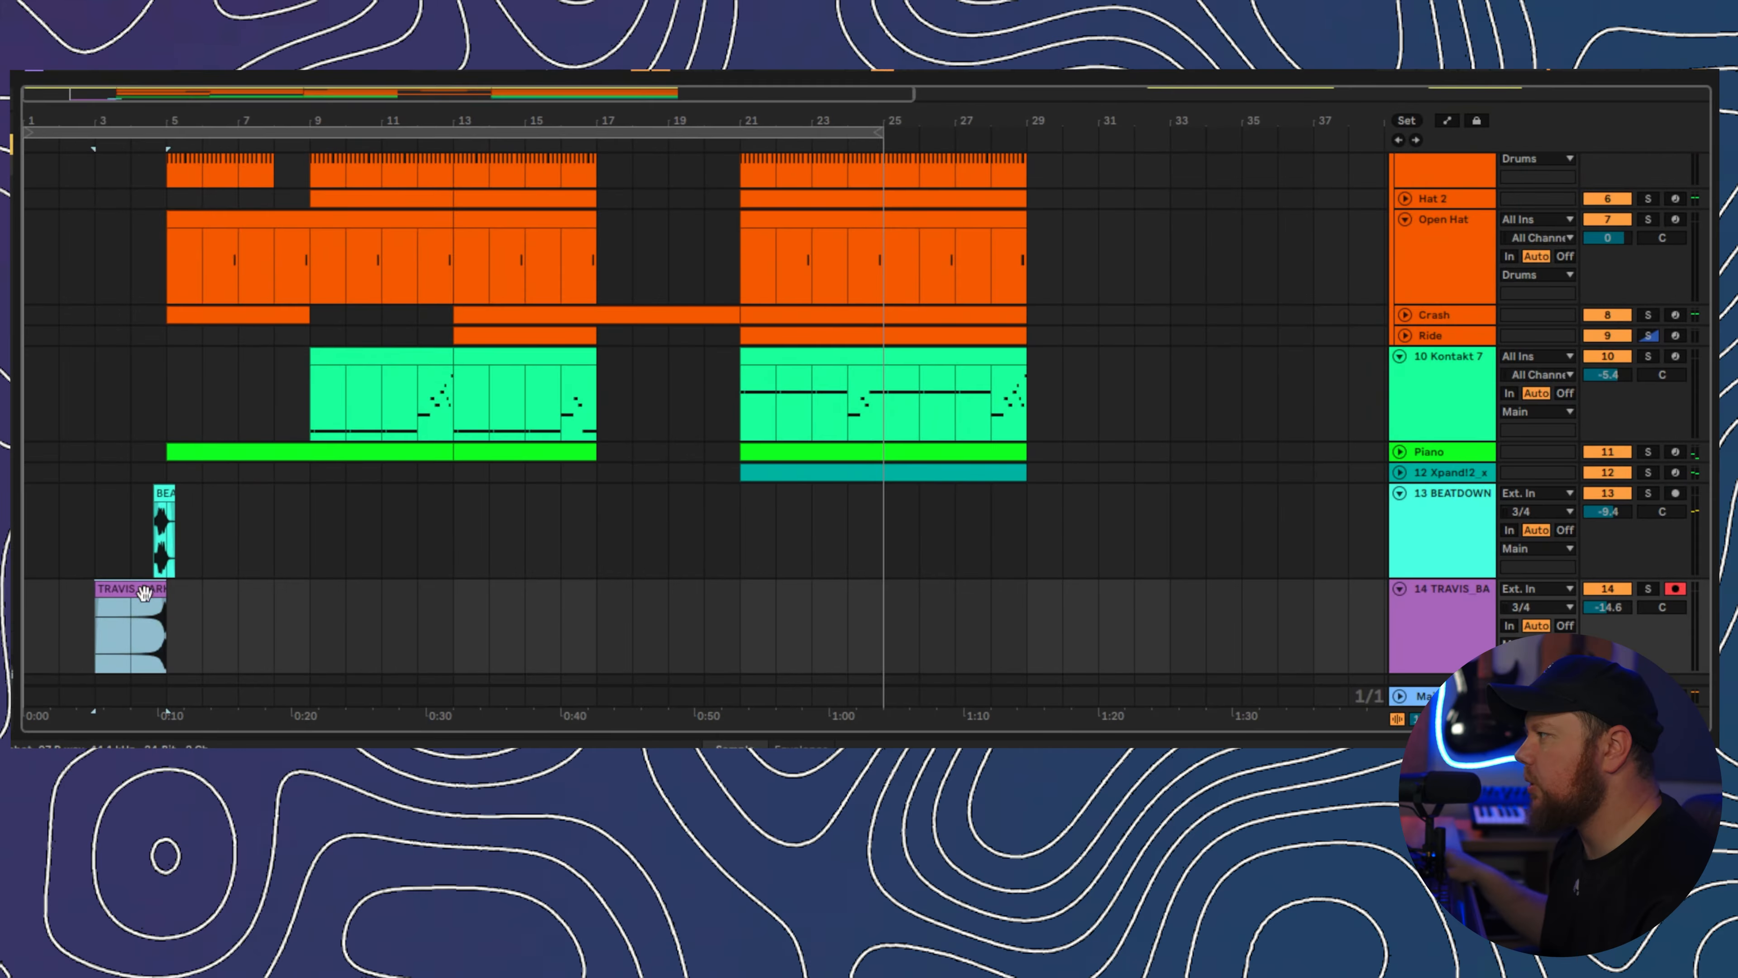
- Copy the TRAVIS_BA sample into bars 19 to 21 and the BEATDOWN sample to the transition at bar 21
drag(130, 626, 663, 175)
scroll(864, 599, up, 2)
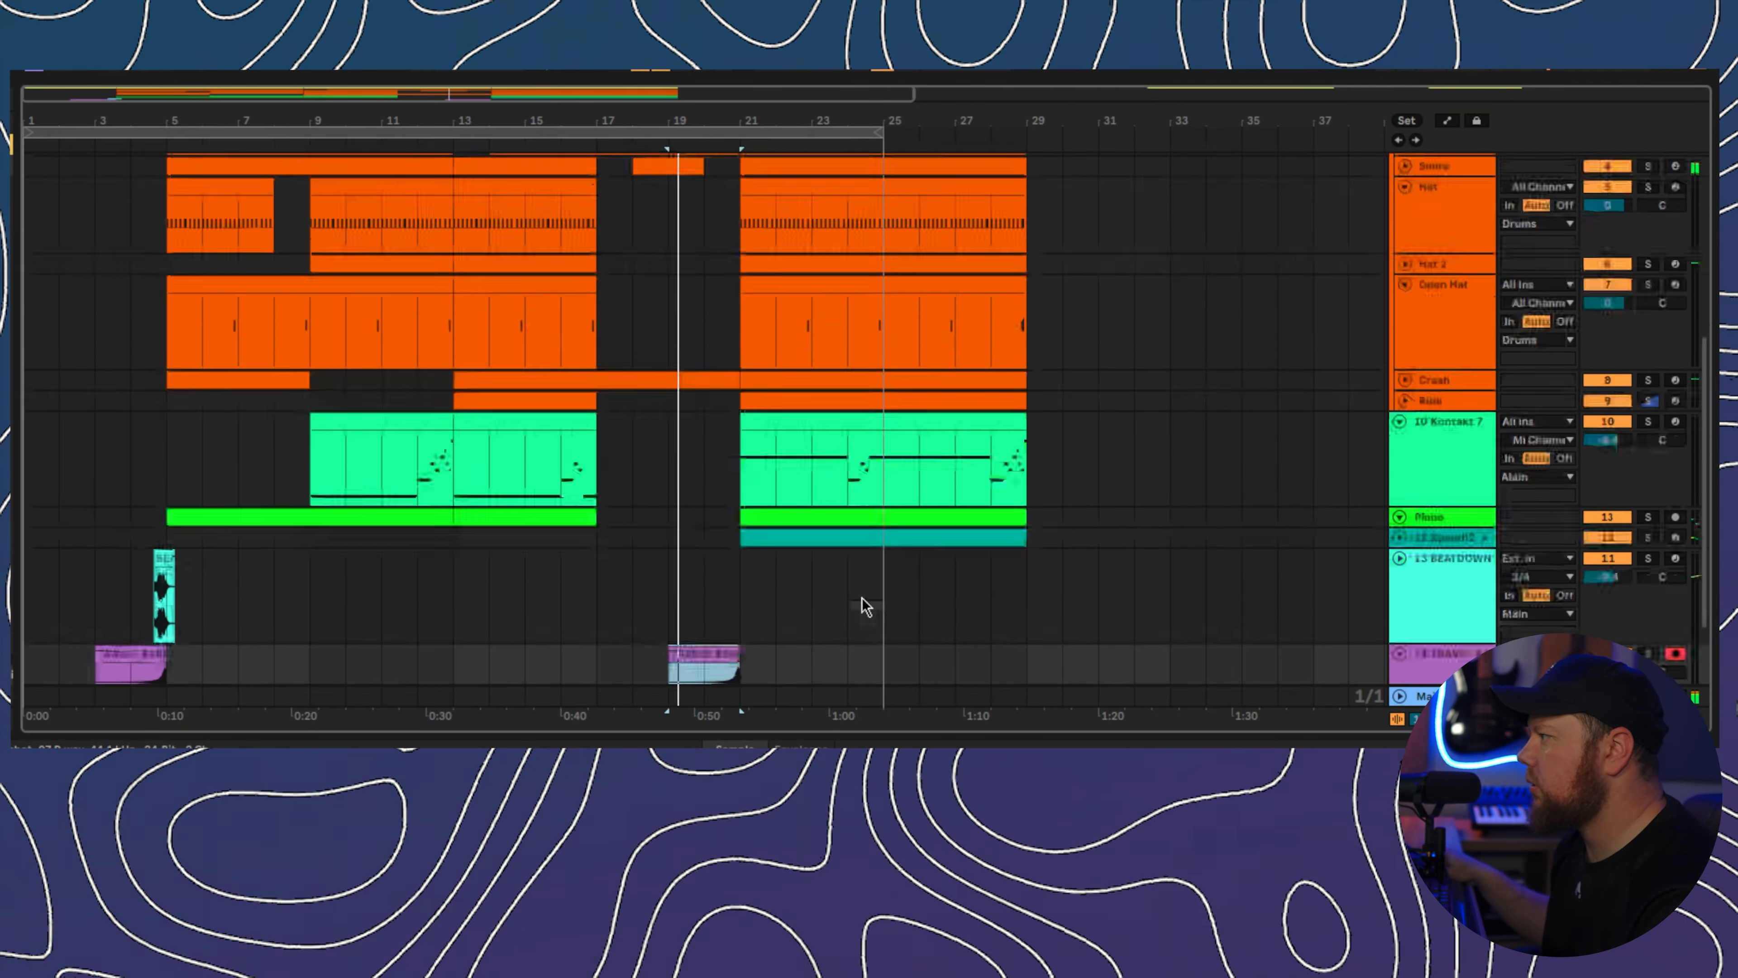
scroll(864, 599, down, 2)
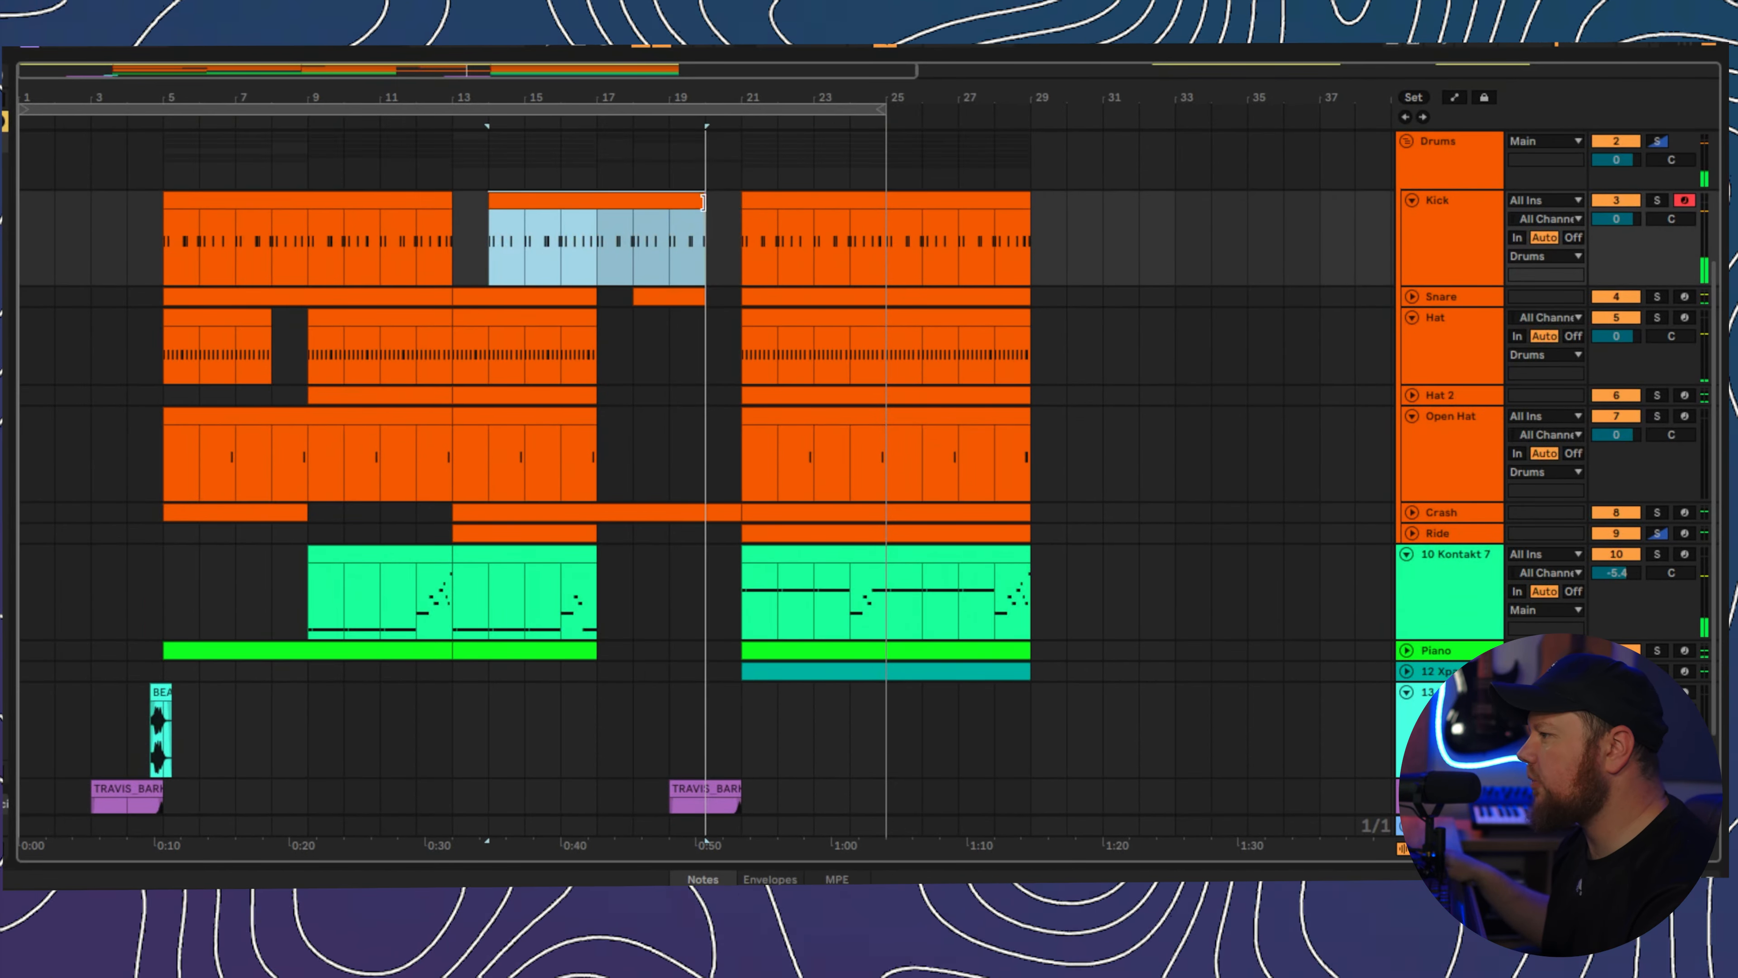
scroll(328, 673, down, 2)
click(163, 642)
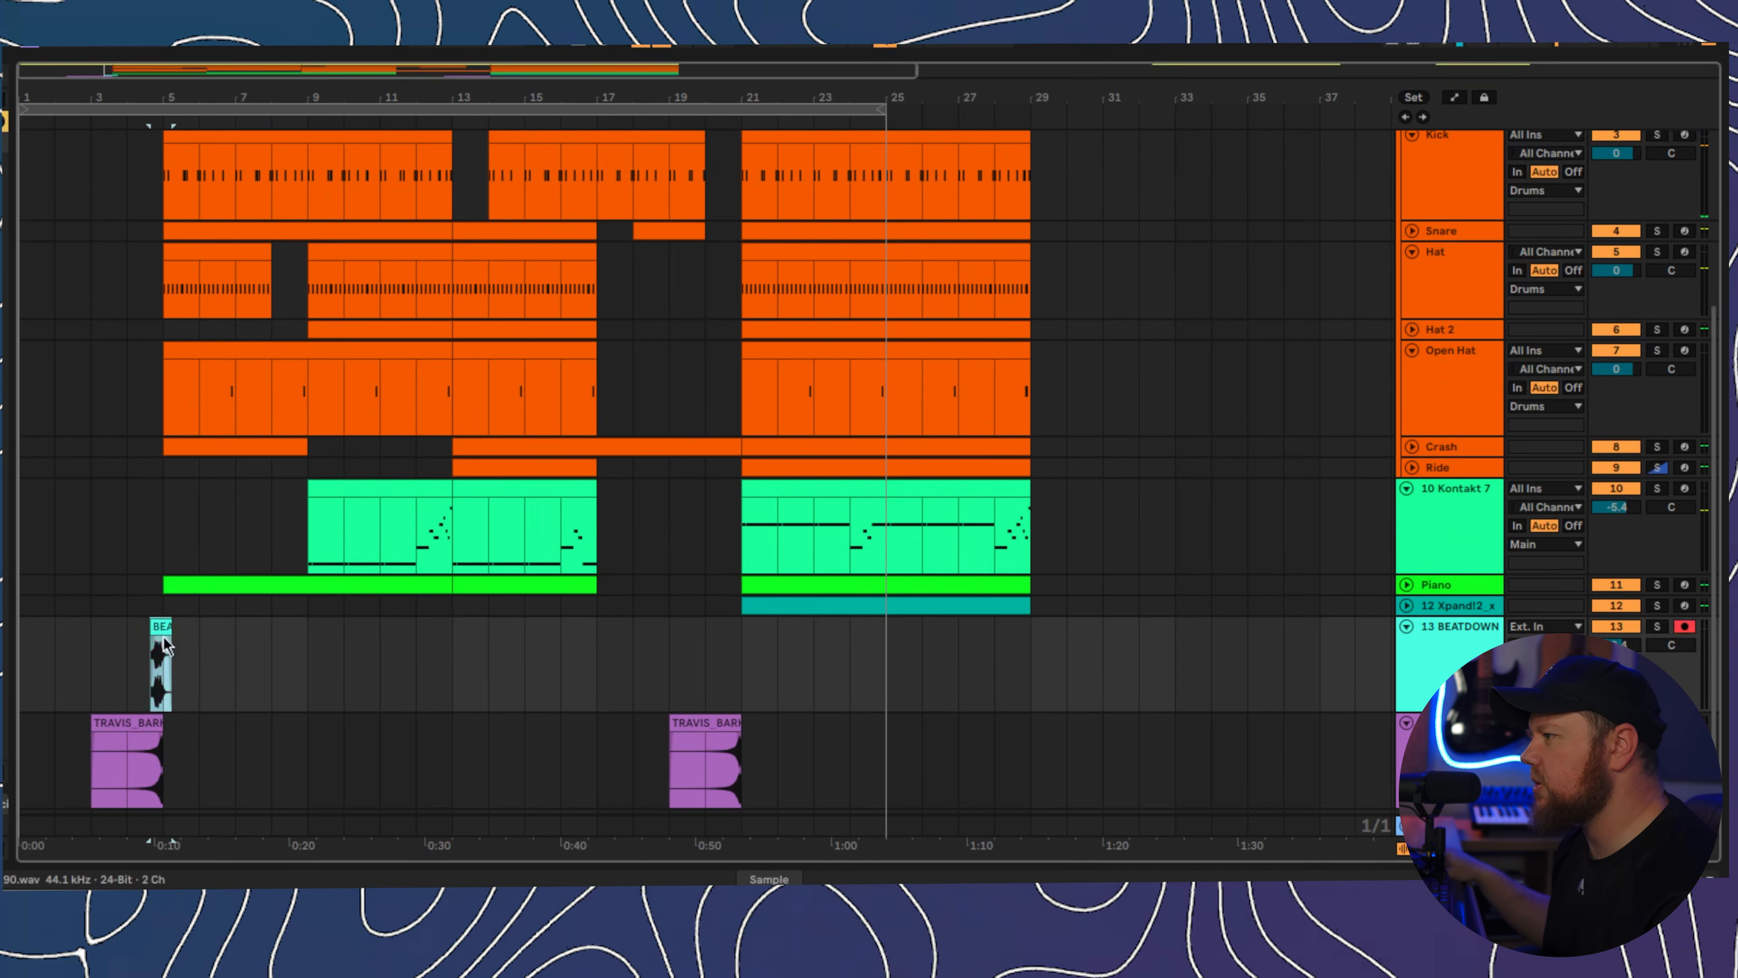
drag(162, 629, 739, 628)
click(694, 120)
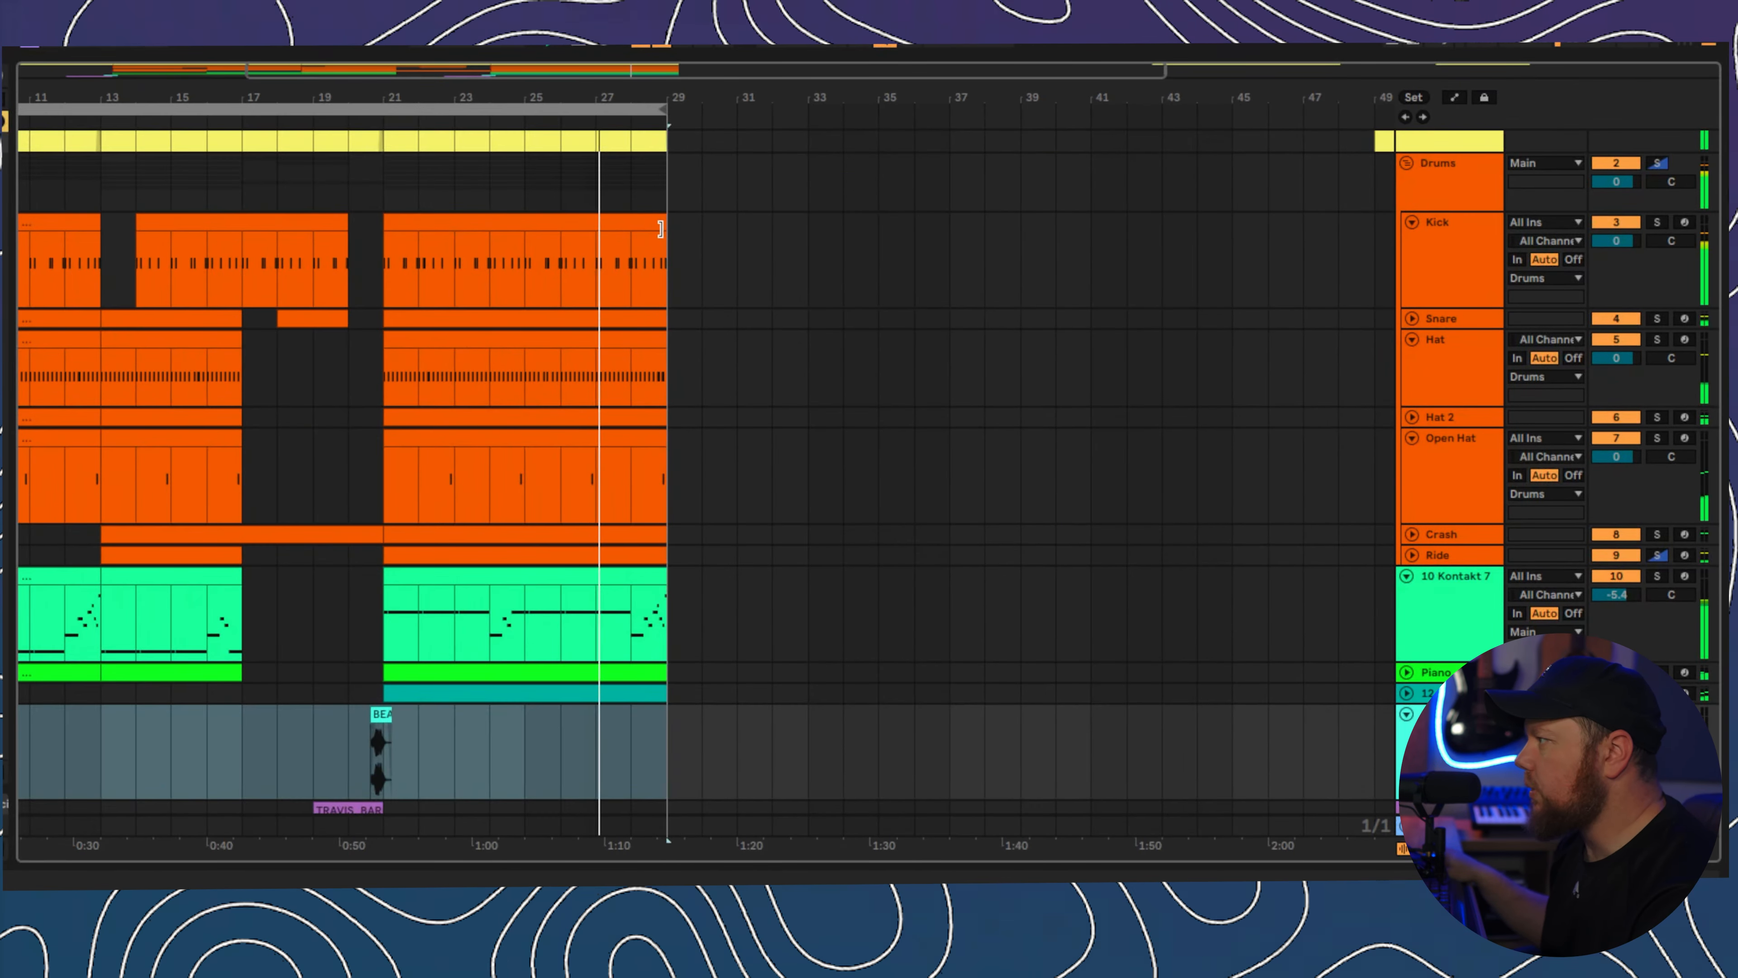
- Shorten the Kick, Hat, Open Hat and Crash clips of the section starting at bar 21 to end at bar 28
drag(667, 260, 647, 239)
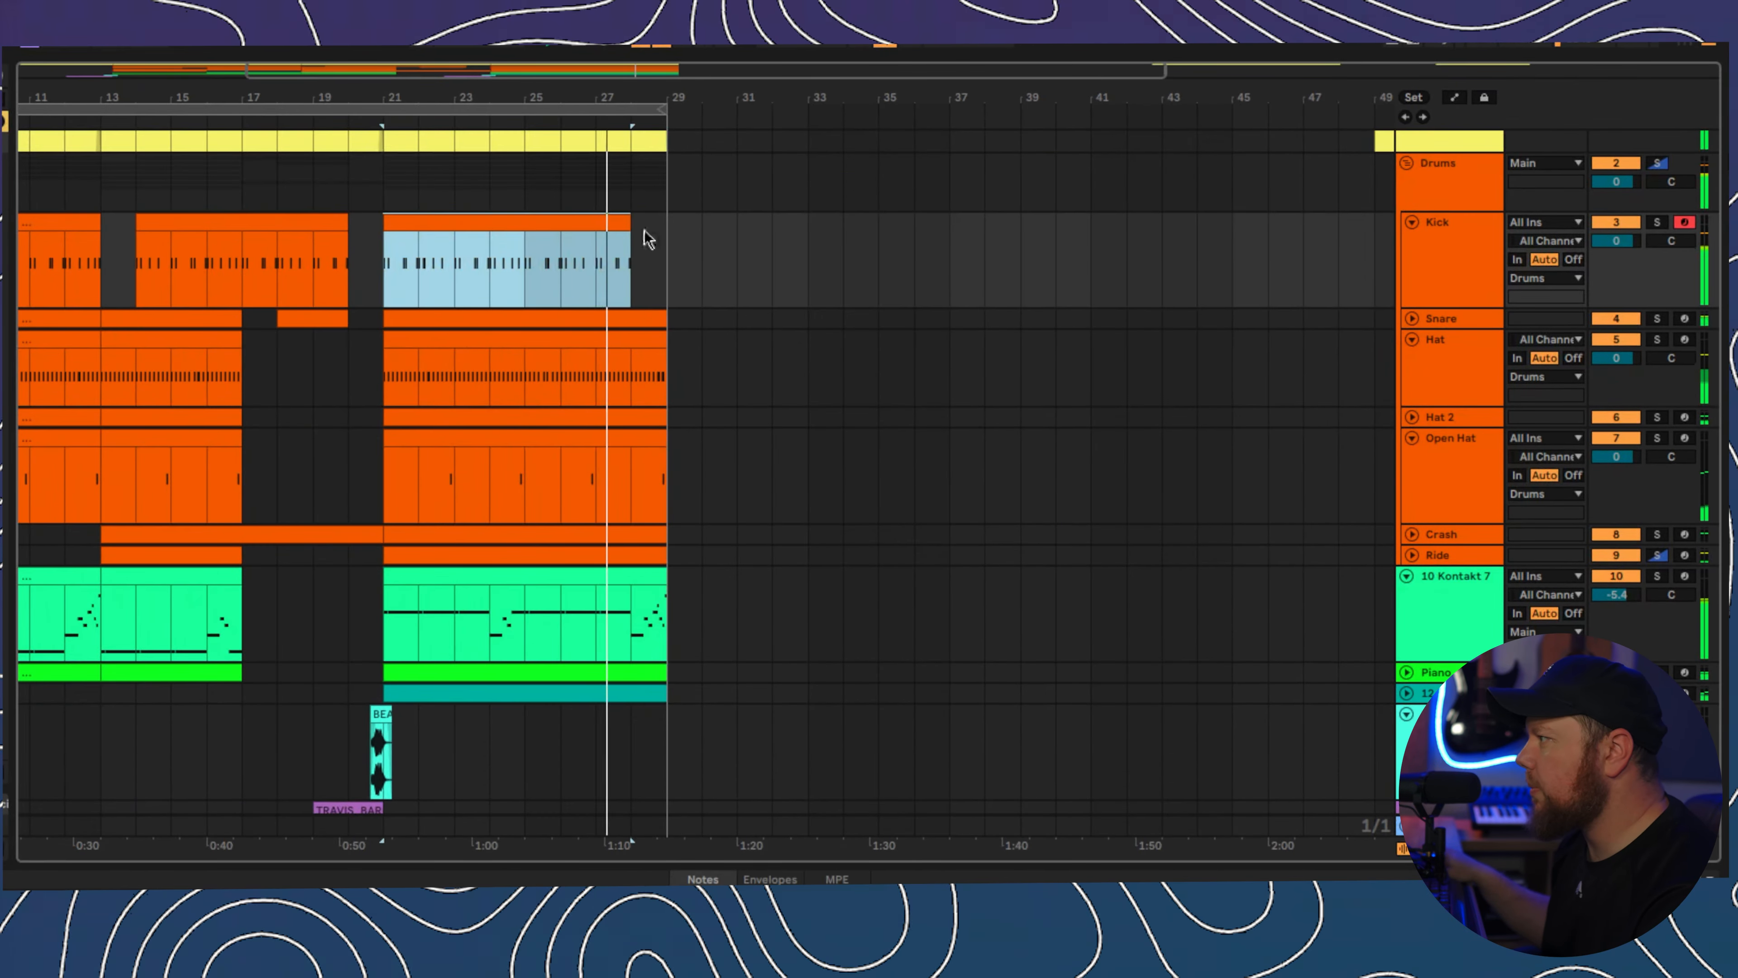
drag(665, 370, 644, 353)
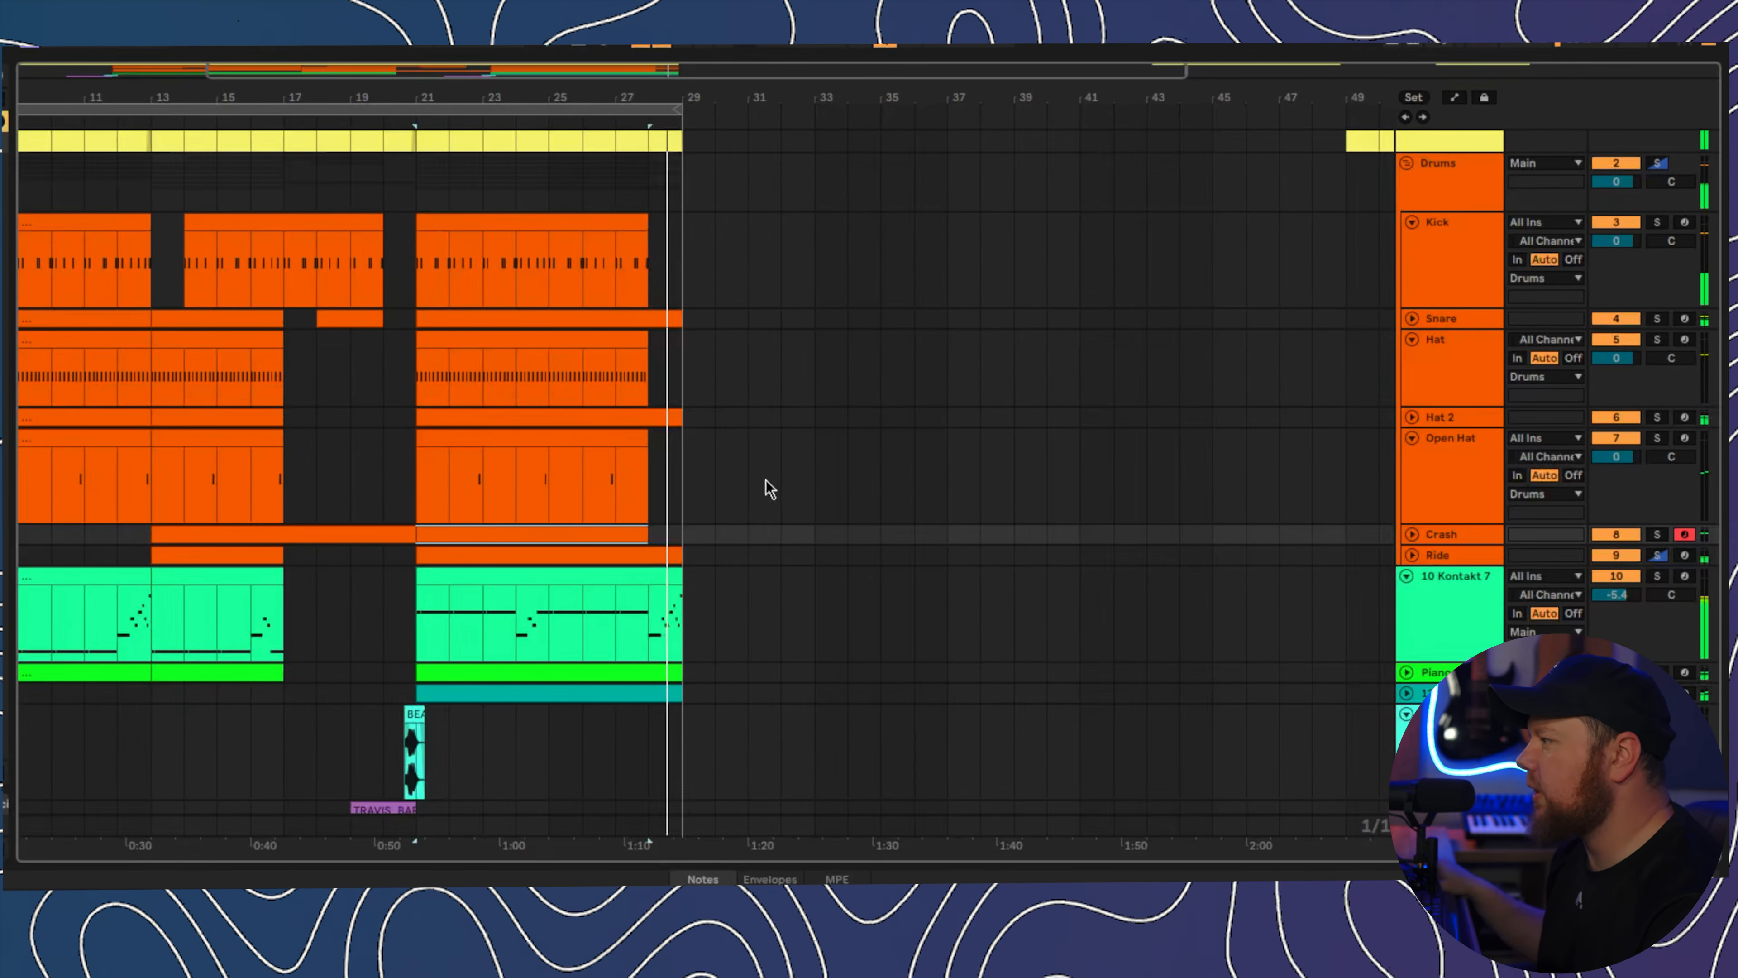
drag(677, 97, 746, 73)
scroll(808, 460, down, 2)
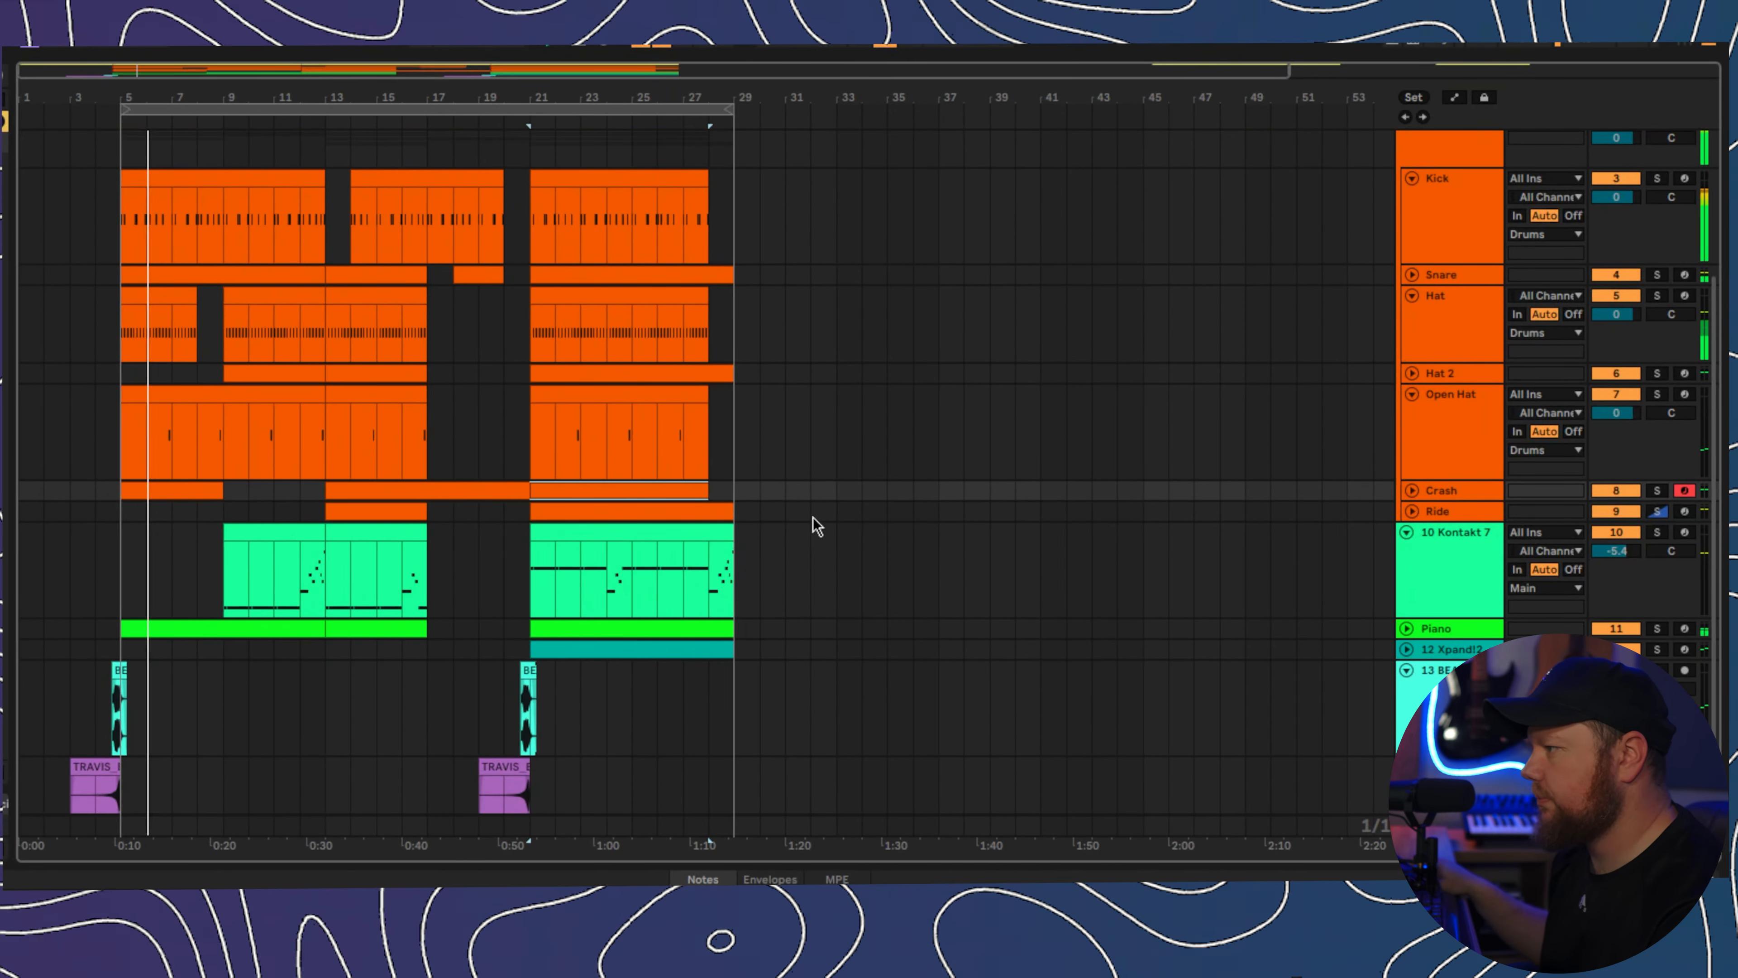
- Duplicate bars 5 to 29 of all tracks twice, and duplicate bars 69 to 77 once
scroll(975, 243, up, 4)
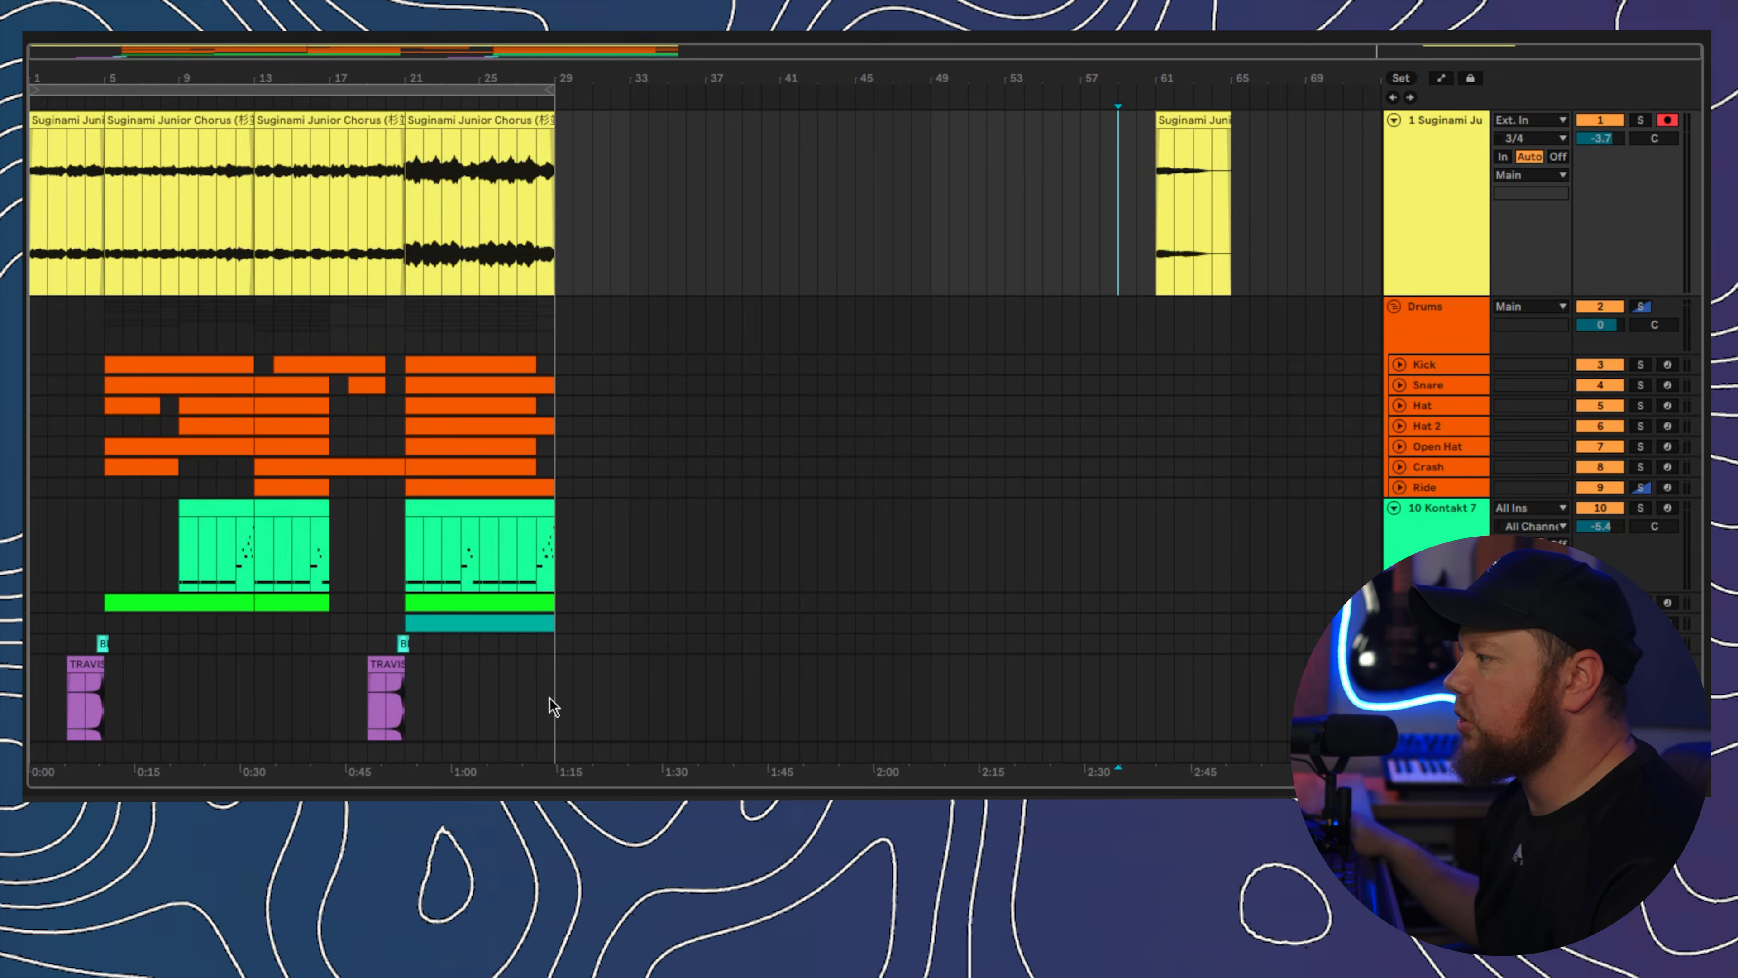
drag(551, 698, 109, 134)
key(ctrl+d)
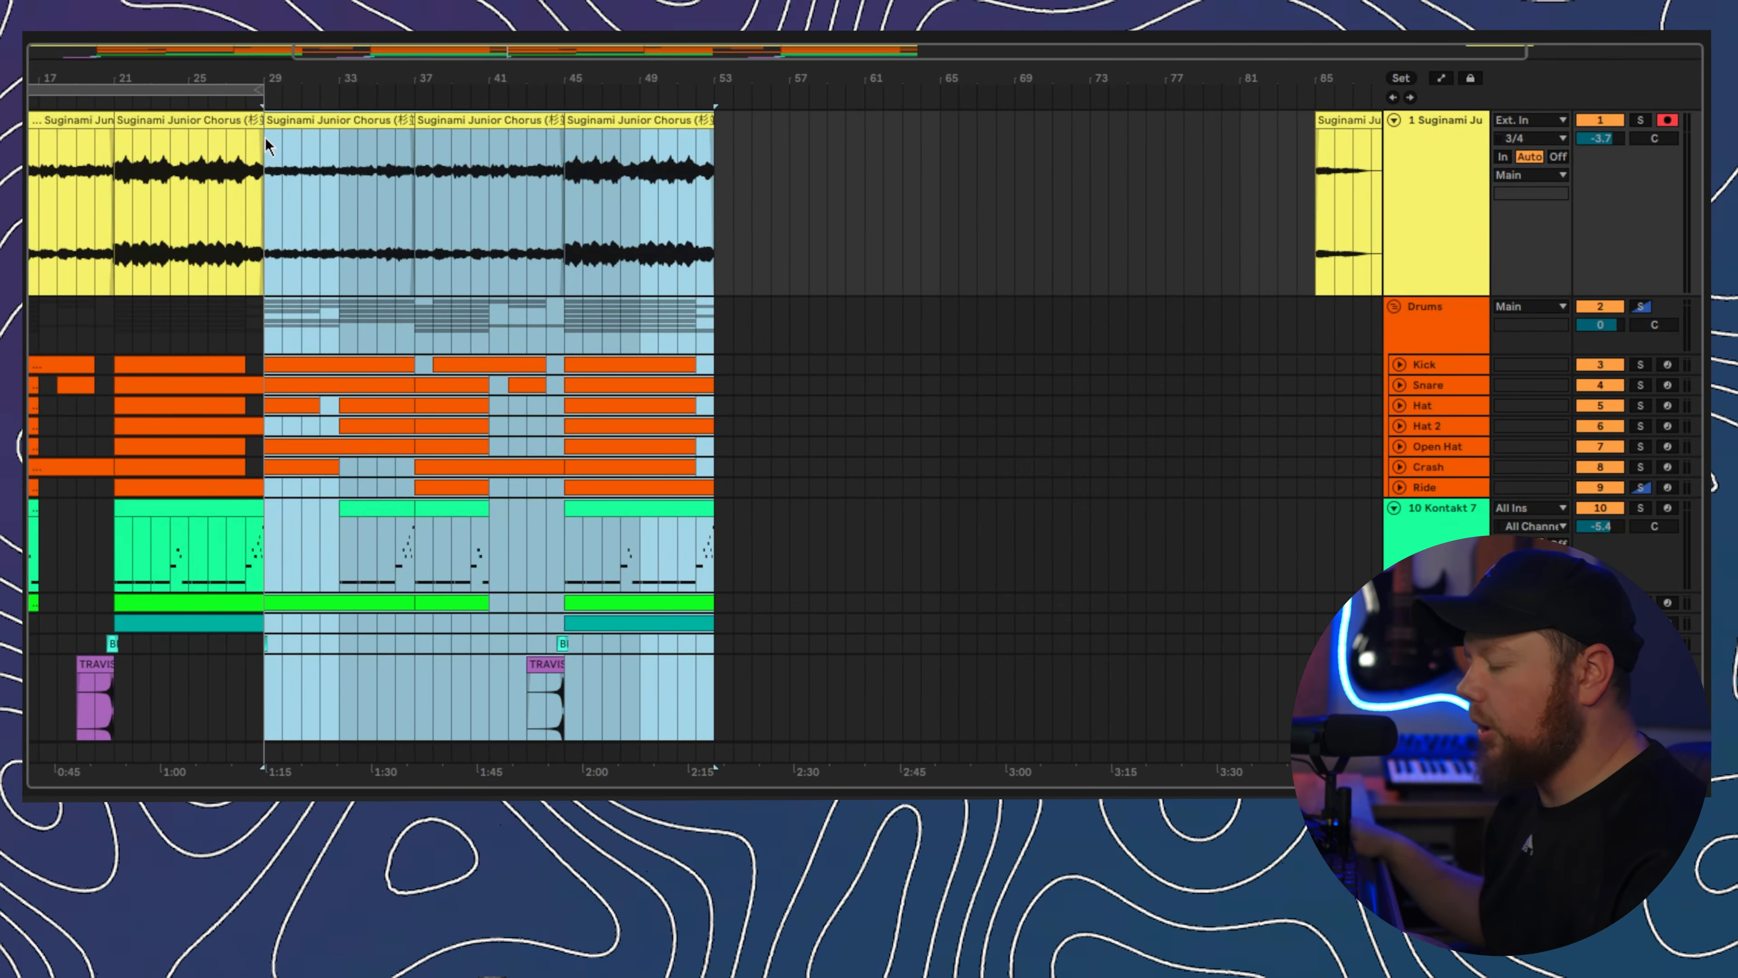
key(ctrl+d)
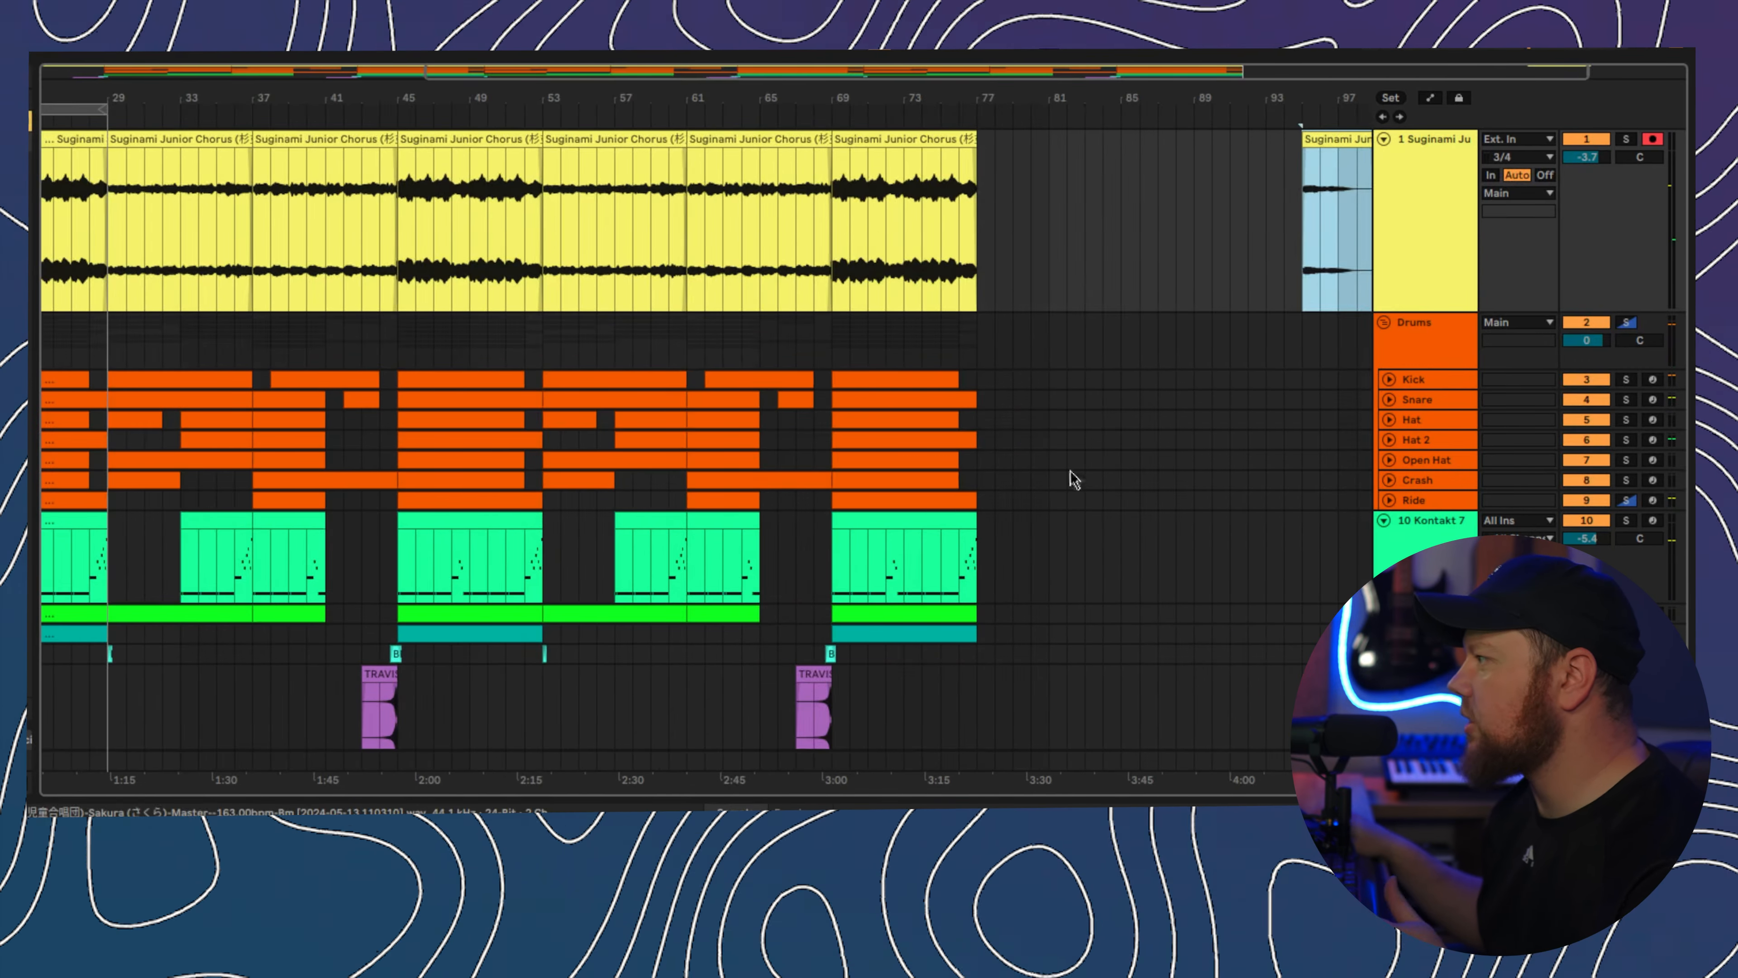
drag(976, 682, 838, 155)
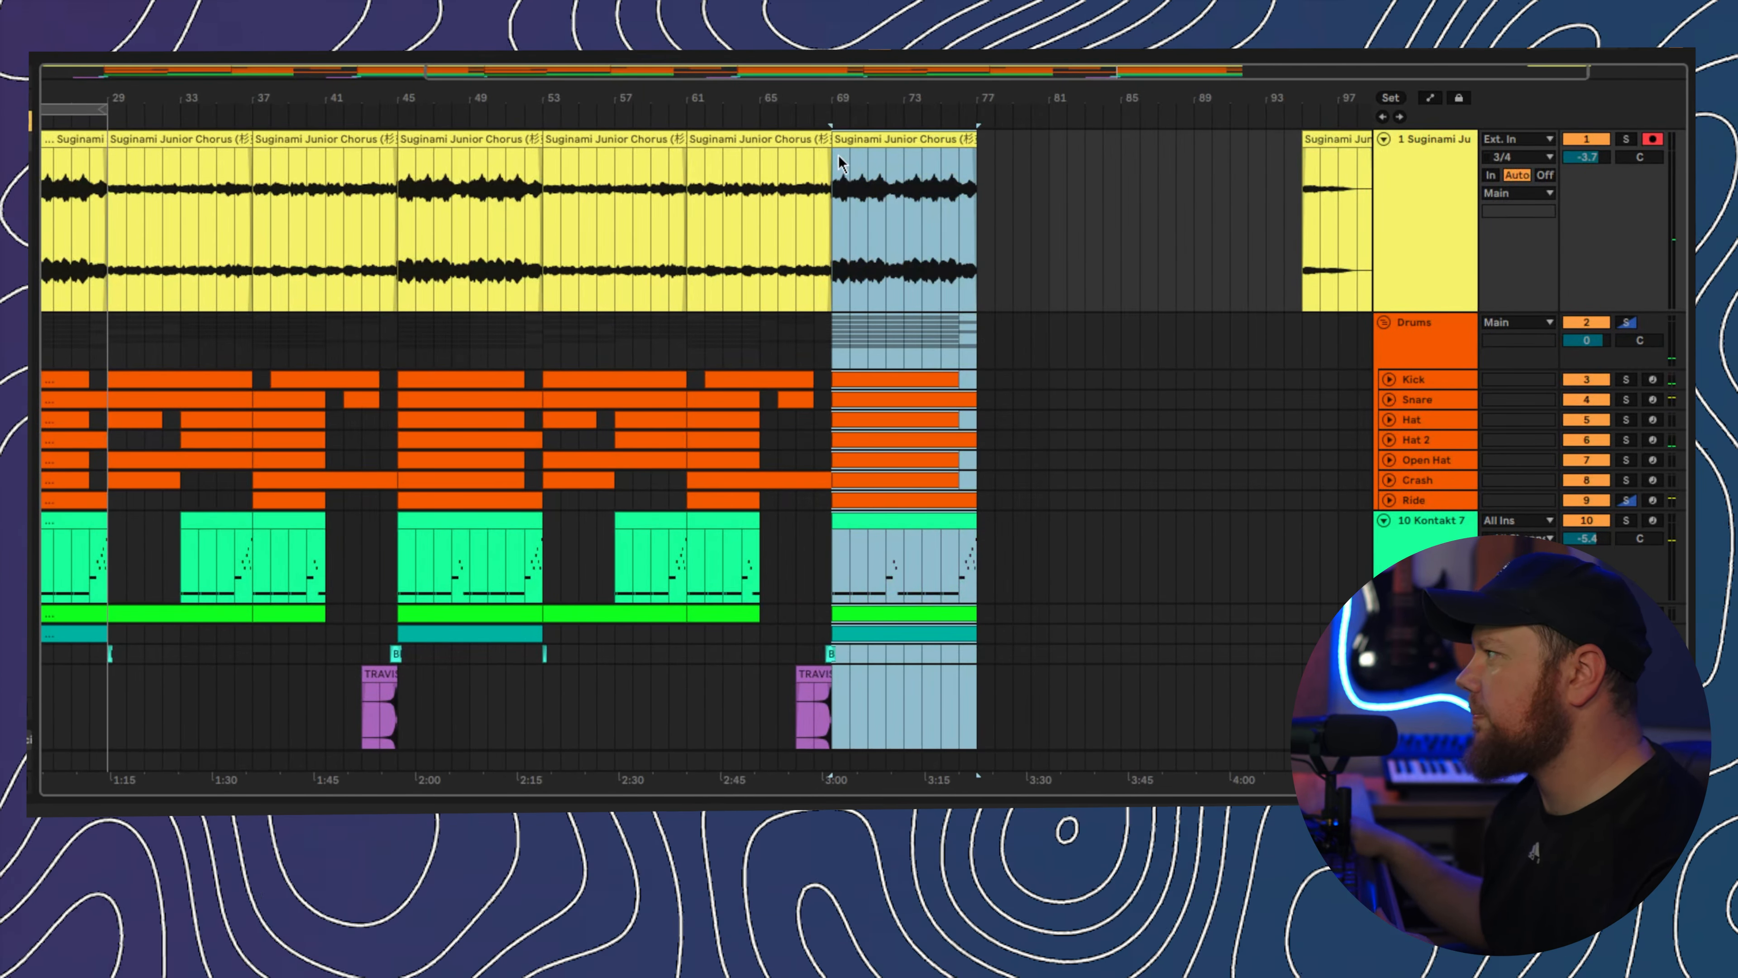
key(ctrl+d)
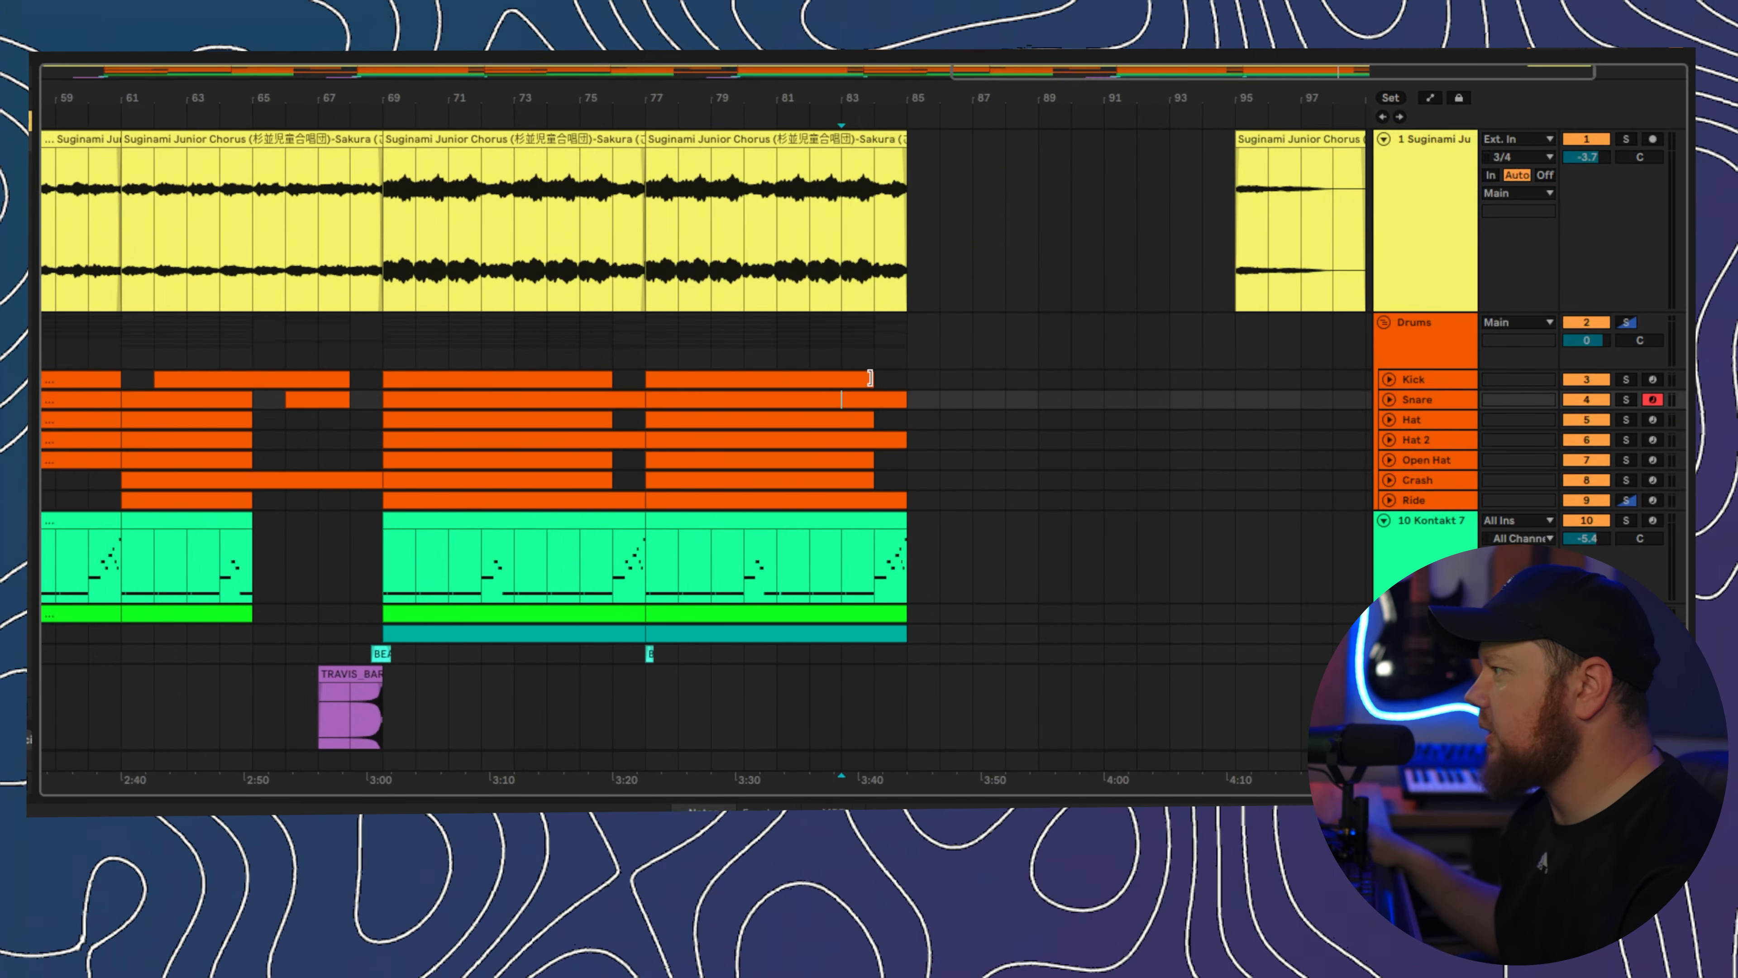
- Shorten the Kick and Crash clips starting at bar 77 to end at bar 81
drag(869, 381, 770, 382)
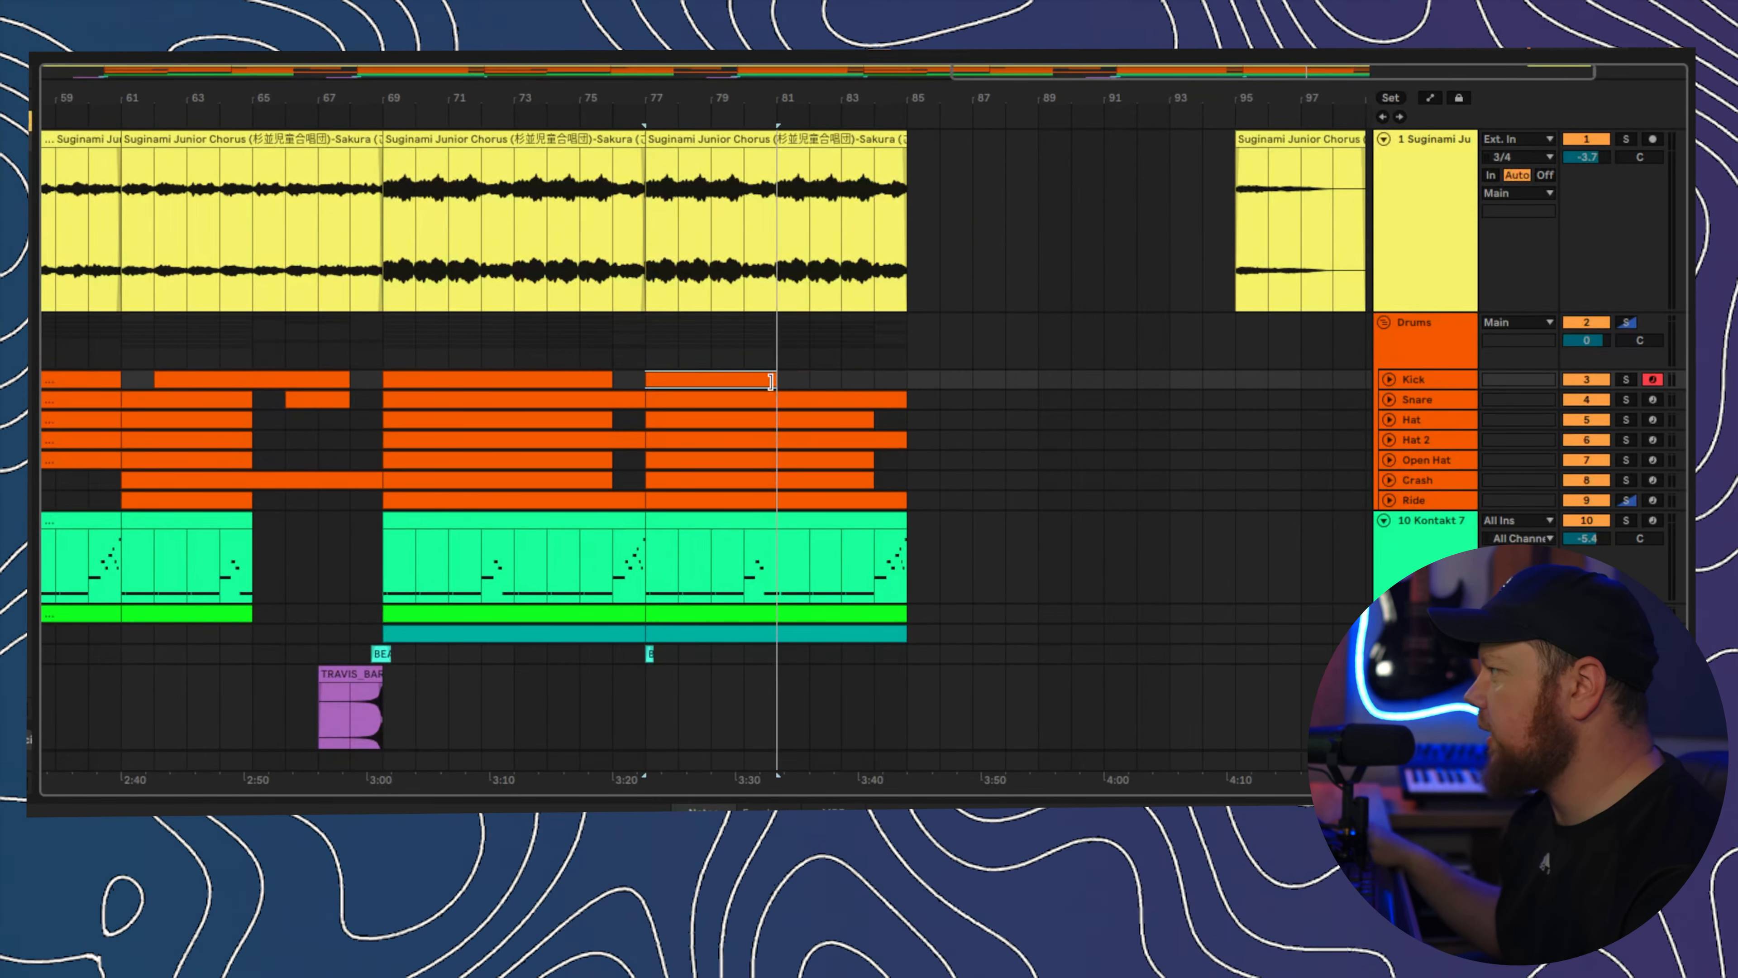
click(868, 481)
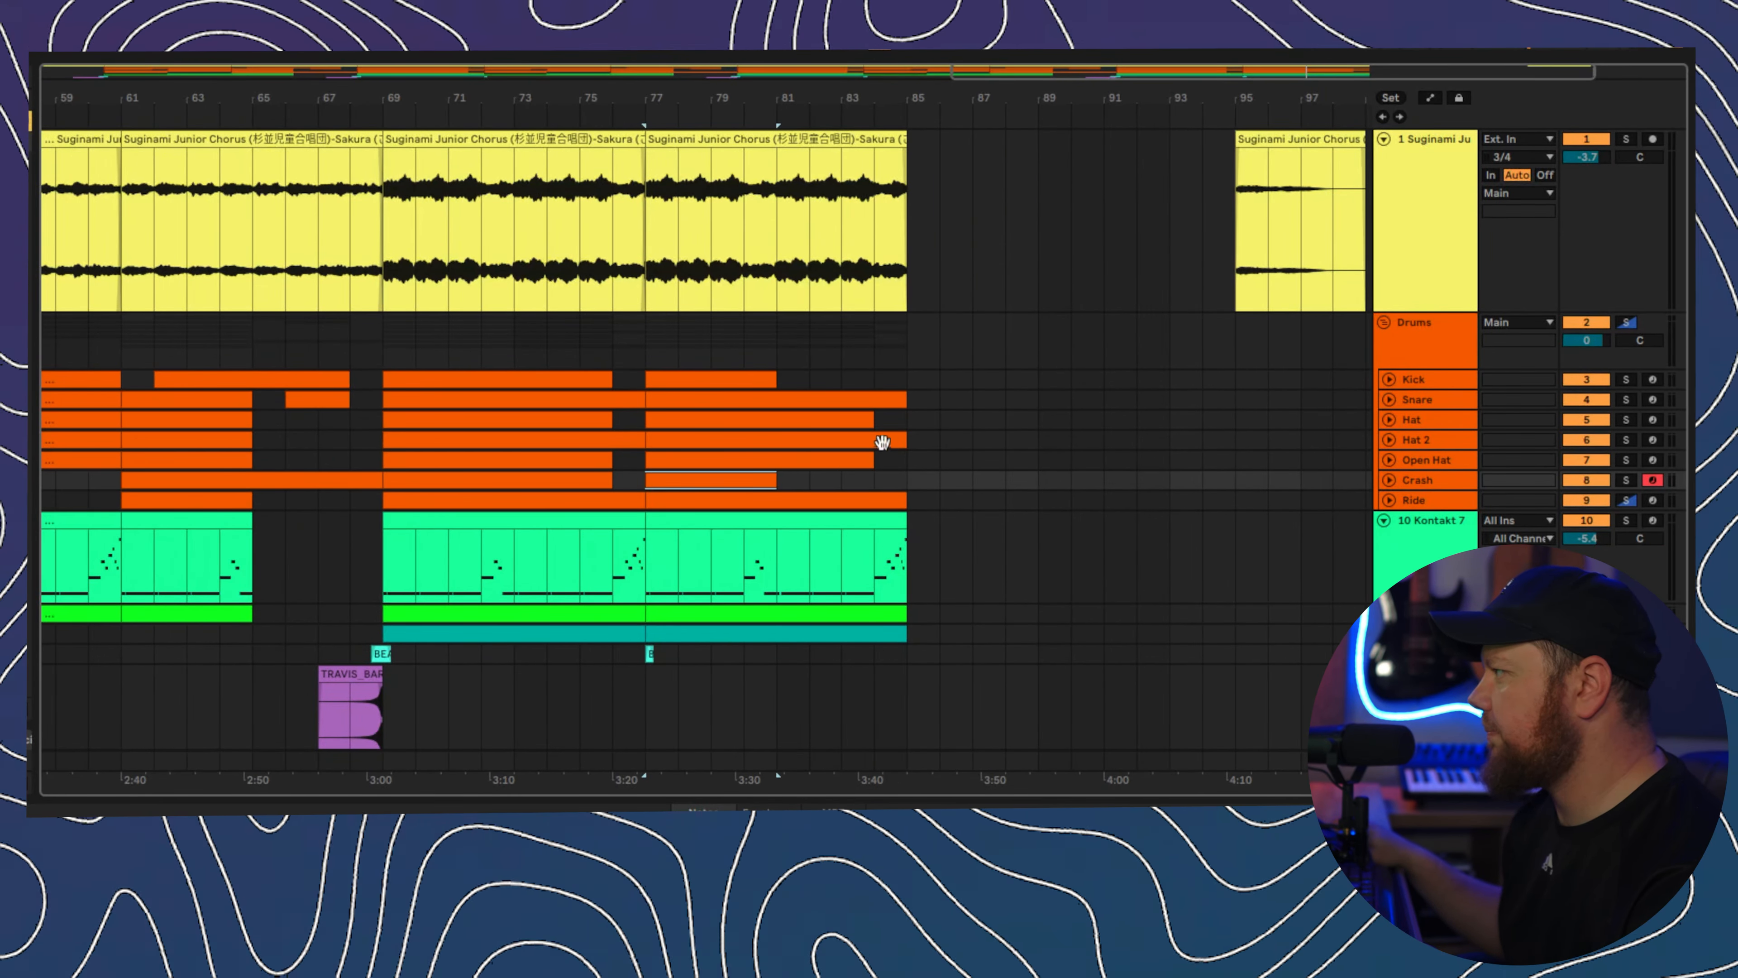
- Delete the Hat 2, Ride and Open Hat clips from bar 77 onward
drag(905, 442, 777, 442)
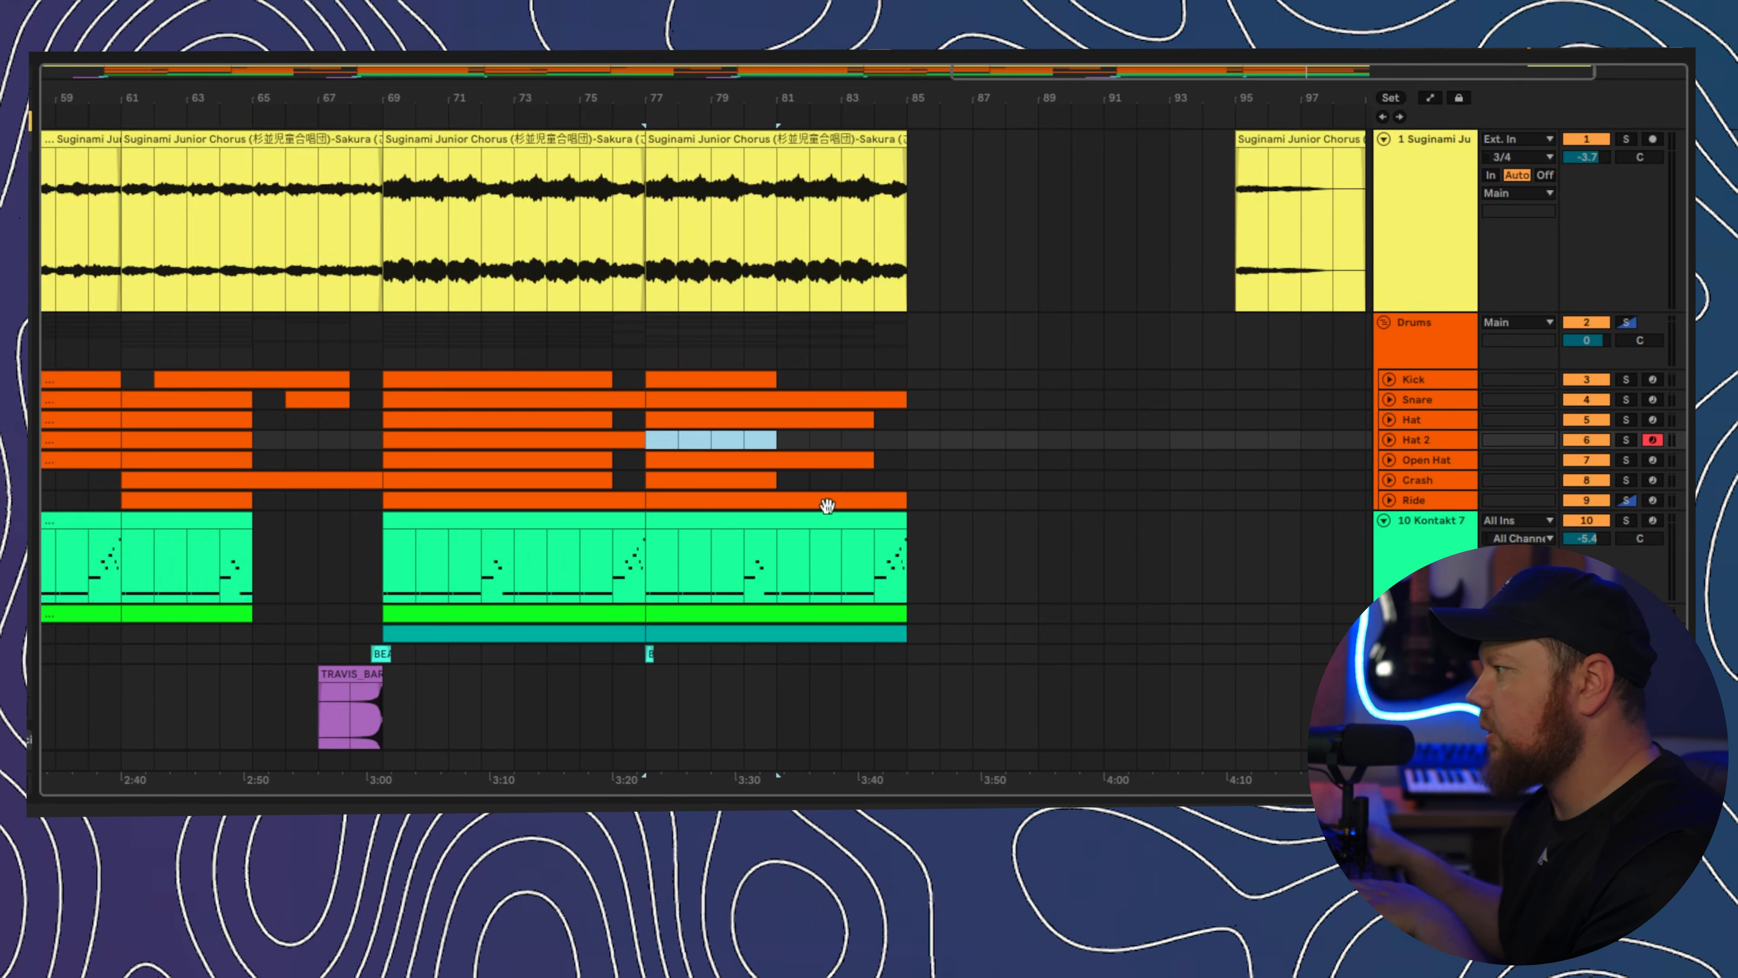
key(Delete)
click(827, 506)
key(Delete)
click(855, 459)
key(Delete)
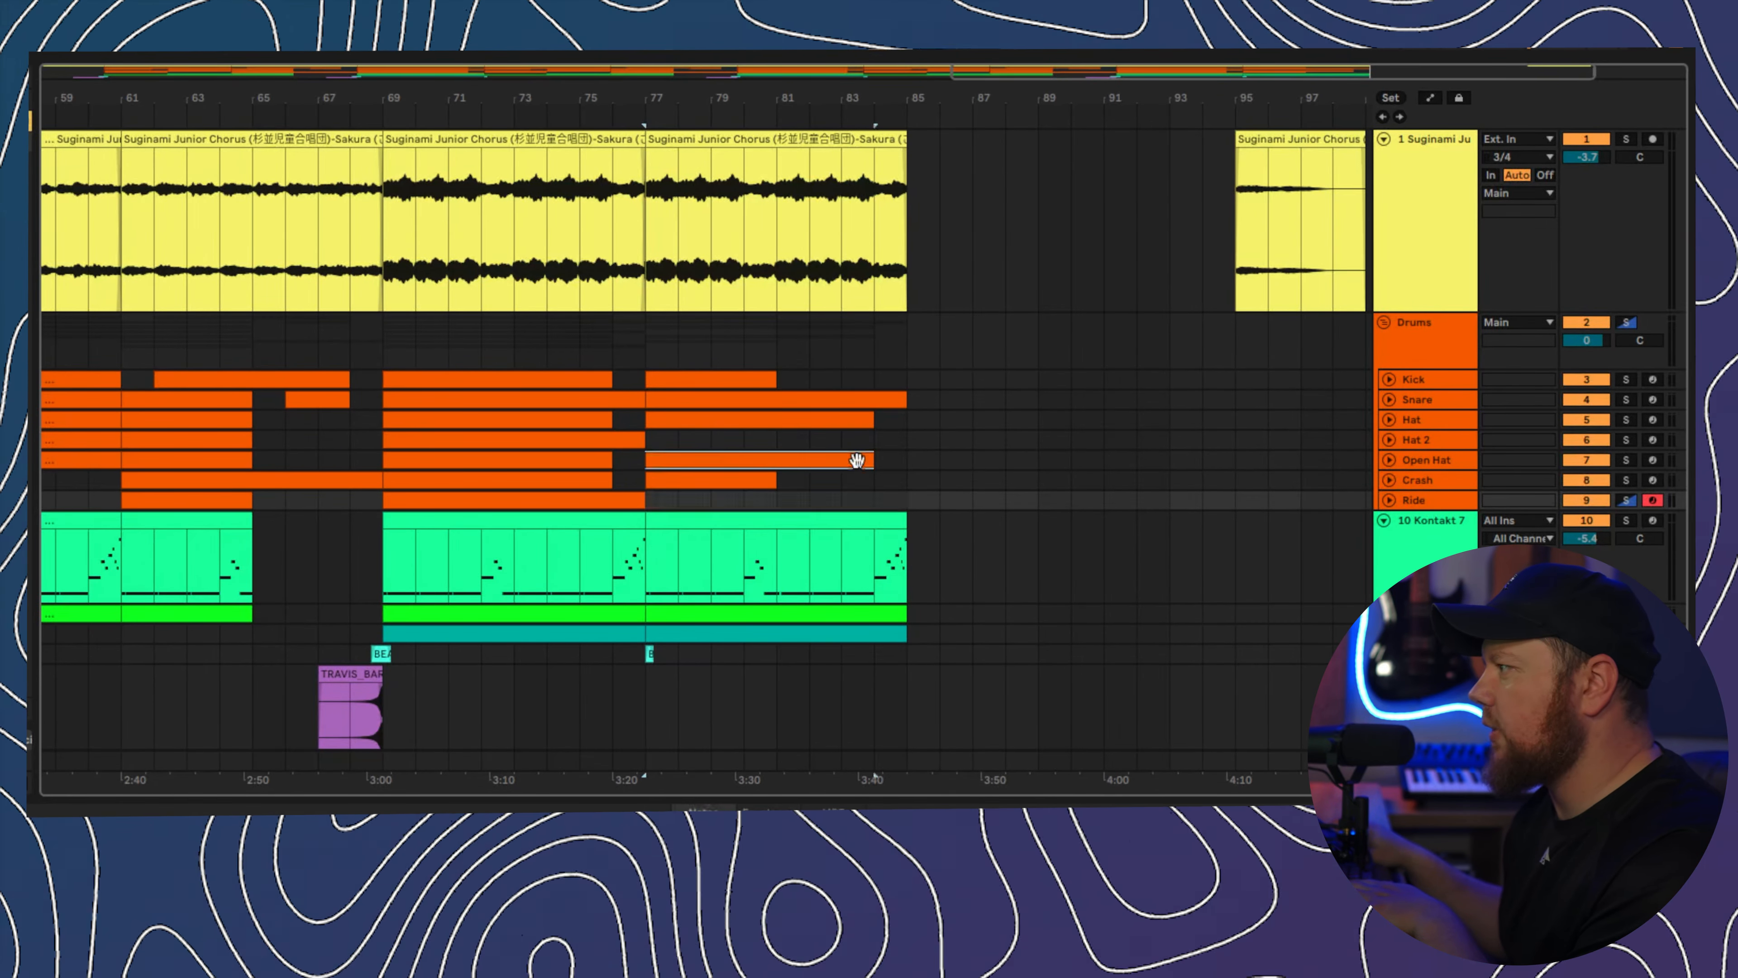
- Shorten the last Hat clip to end at bar 81 and delete the 10 Kontakt 7 clip from bar 77 onward
click(857, 420)
drag(857, 425, 792, 437)
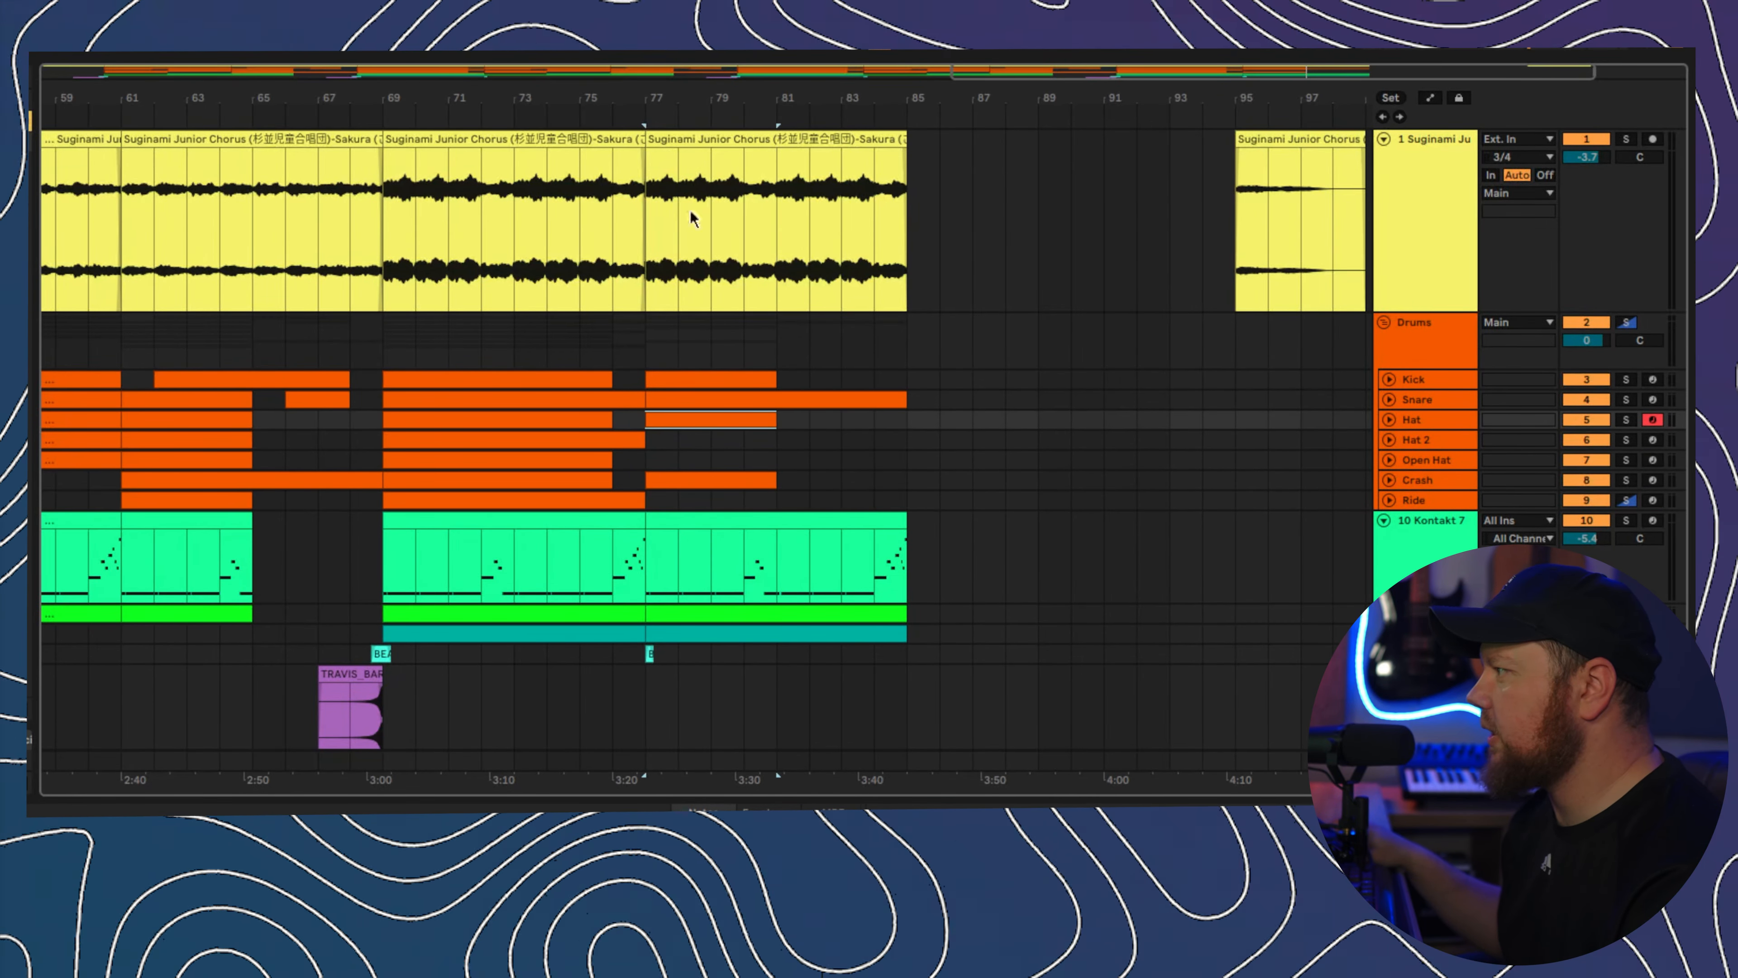
click(902, 524)
drag(902, 525, 774, 525)
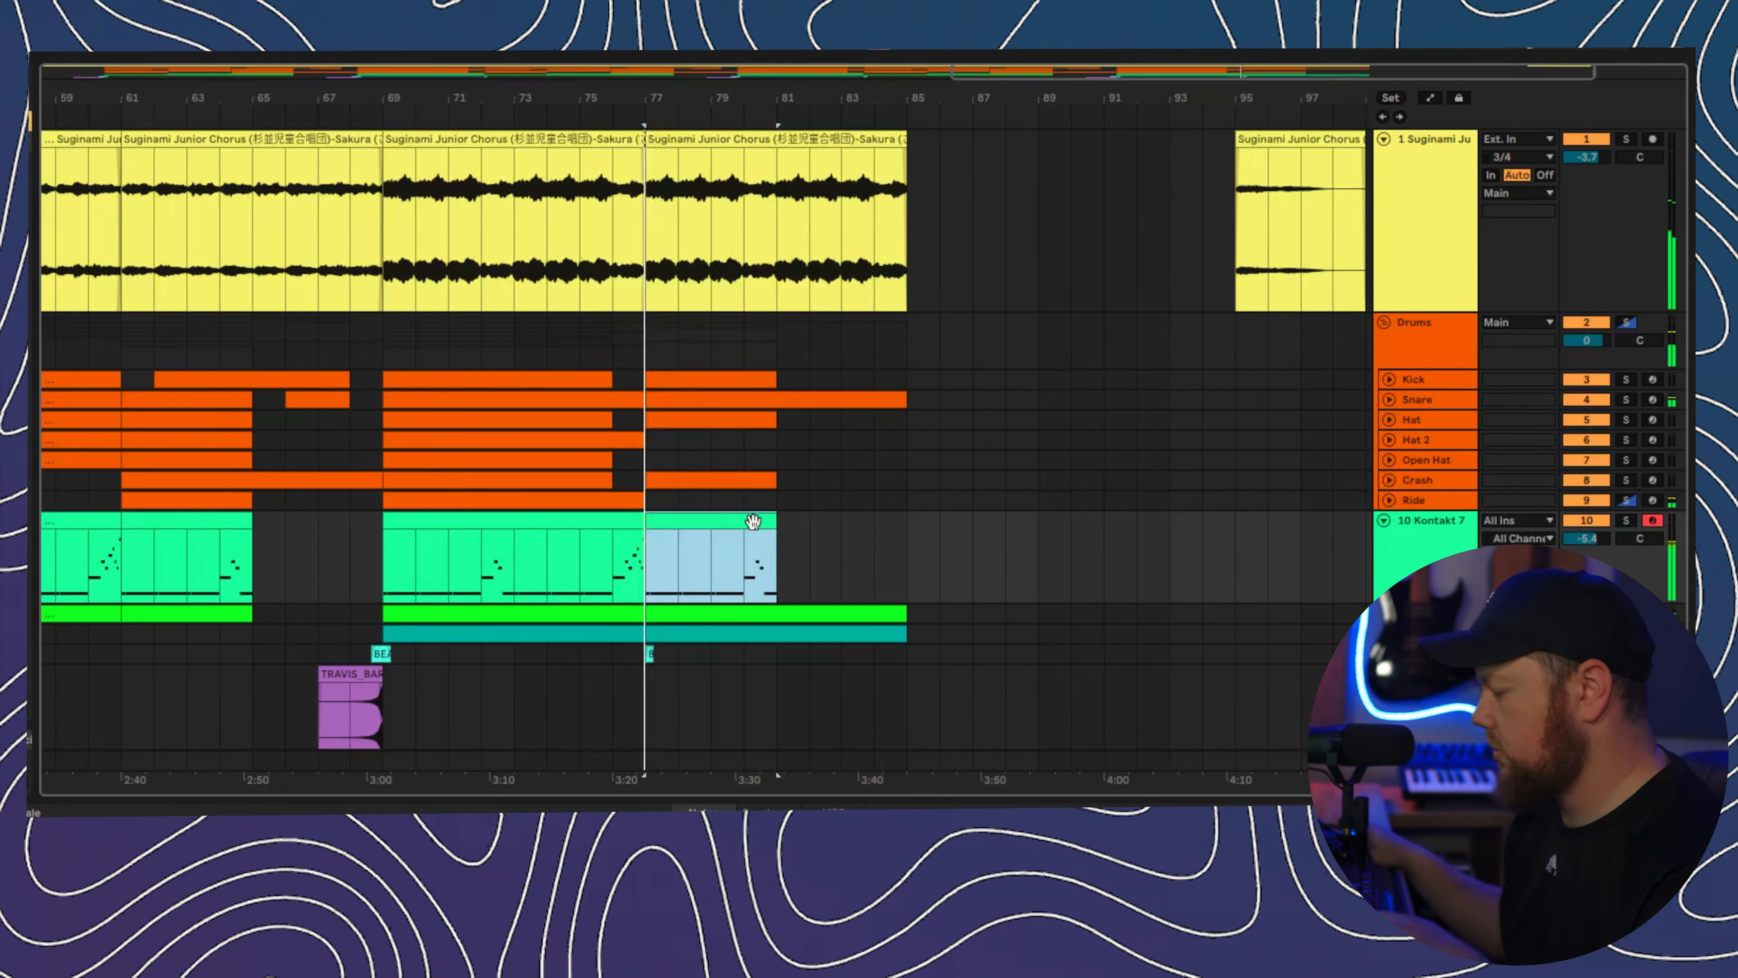
key(Delete)
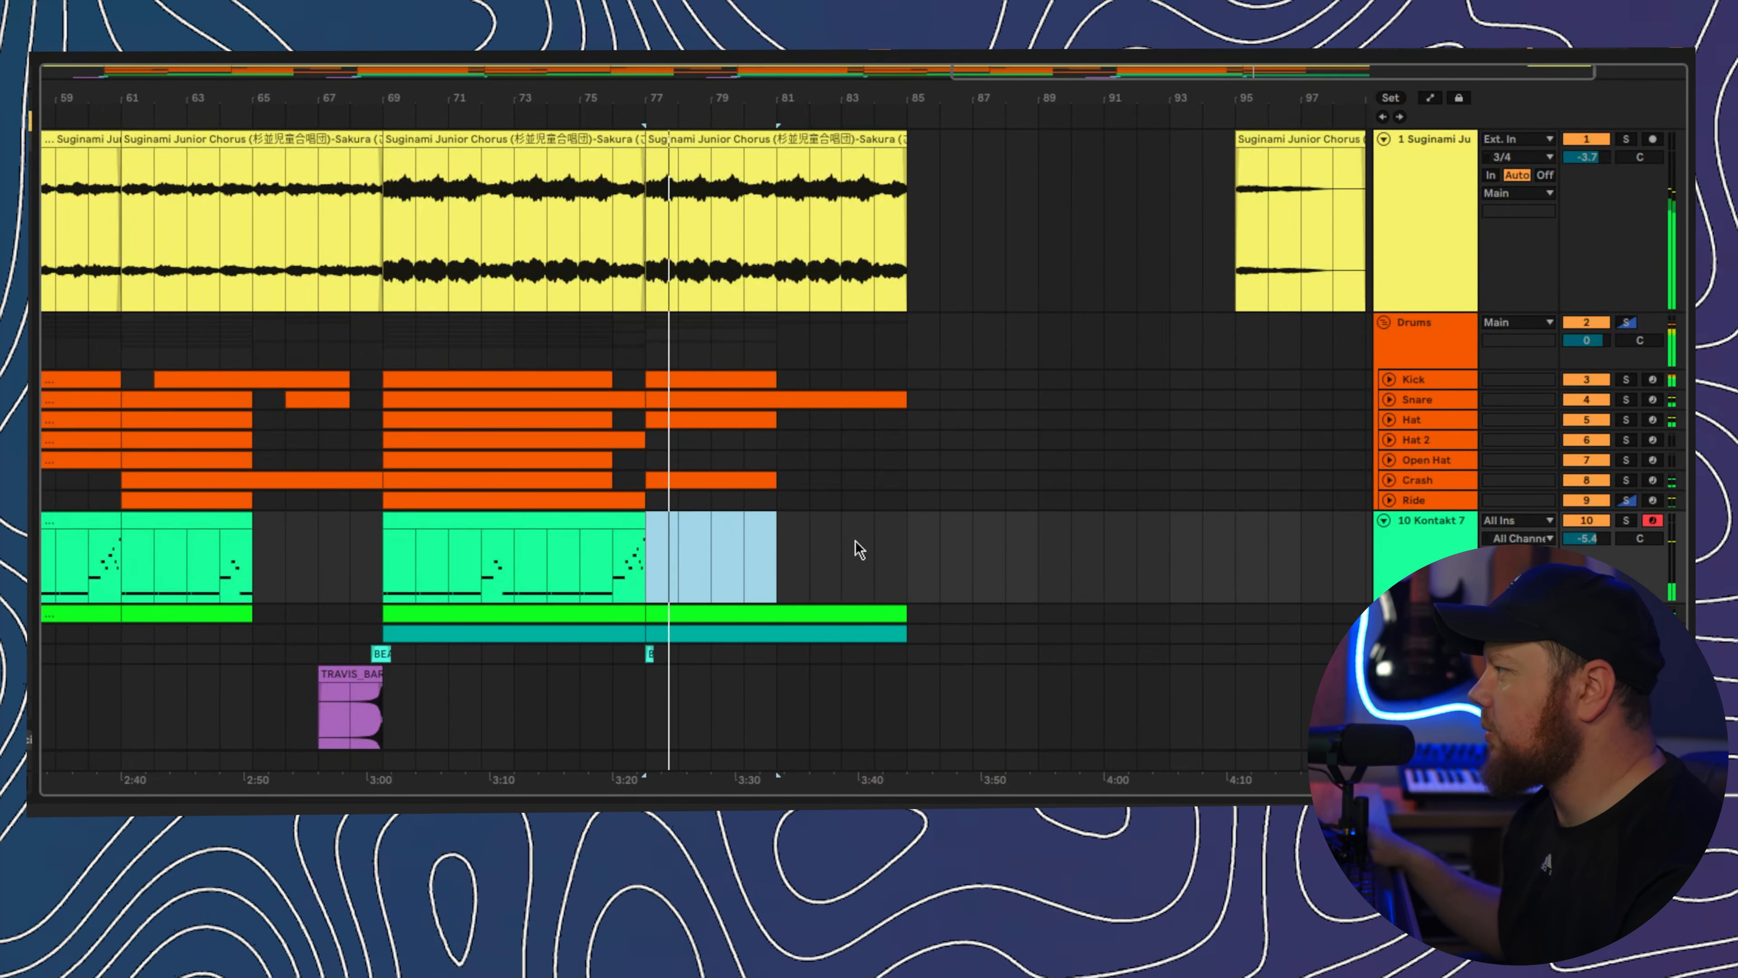
- Shorten the last Piano and Xpand!2 clips to end at bar 81
scroll(951, 581, down, 1)
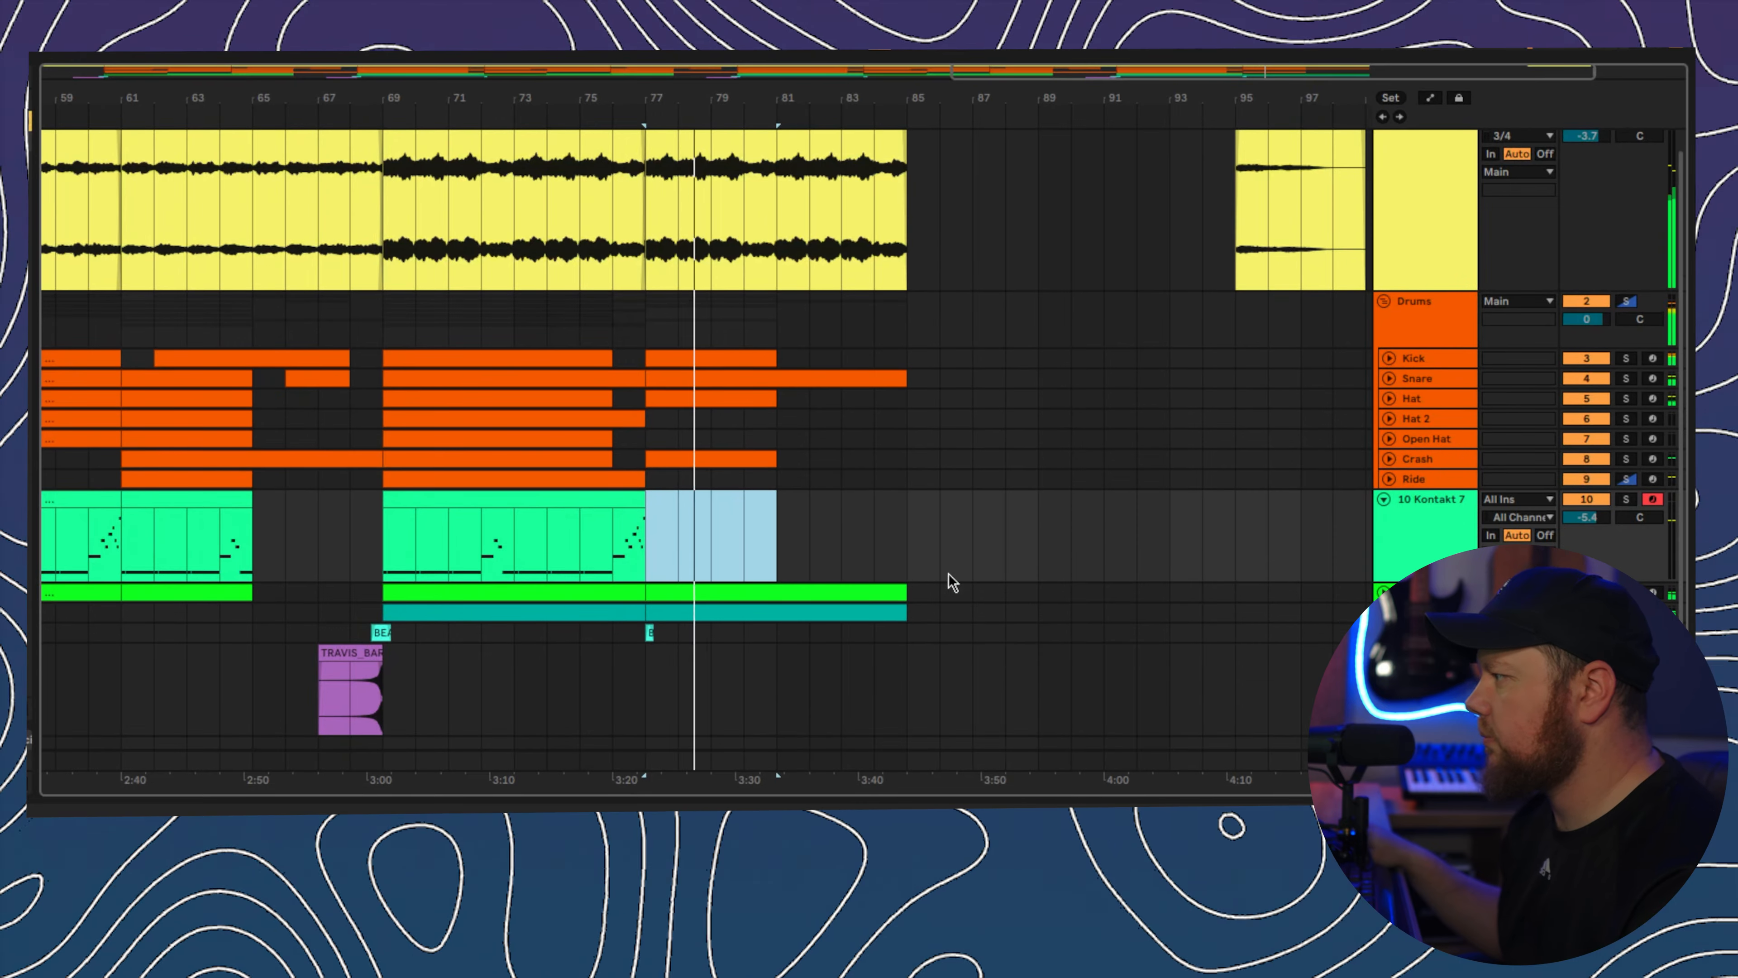
drag(907, 593, 789, 594)
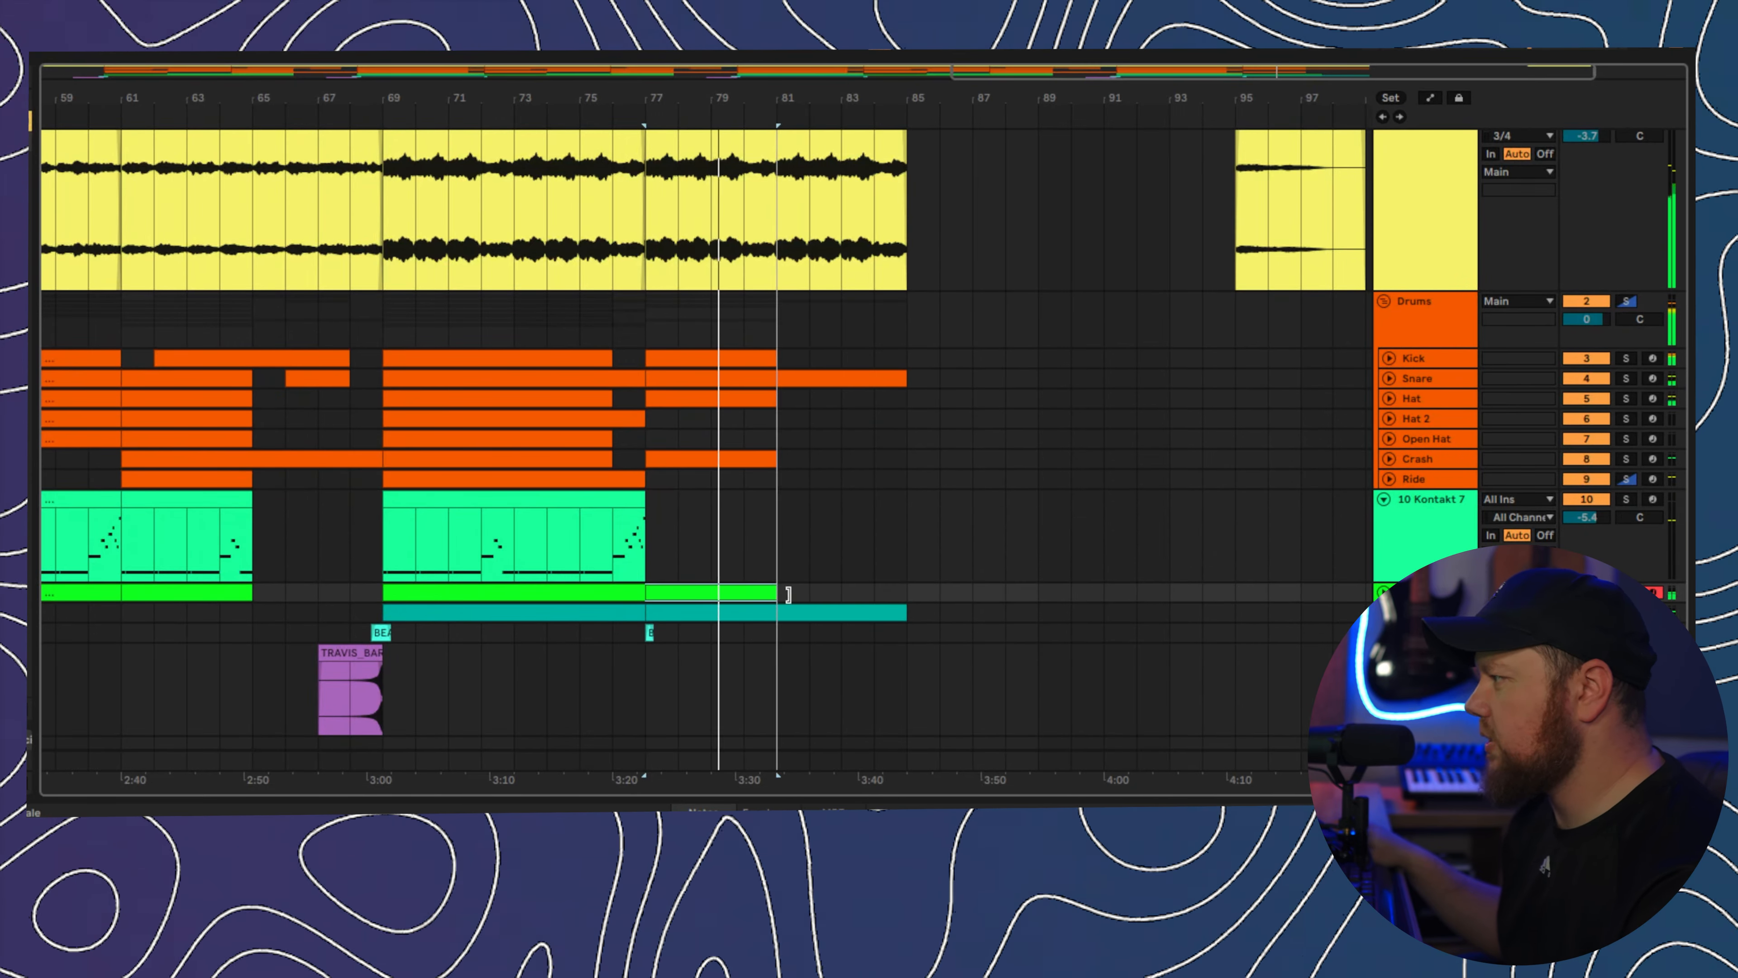
click(805, 611)
scroll(926, 634, down, 1)
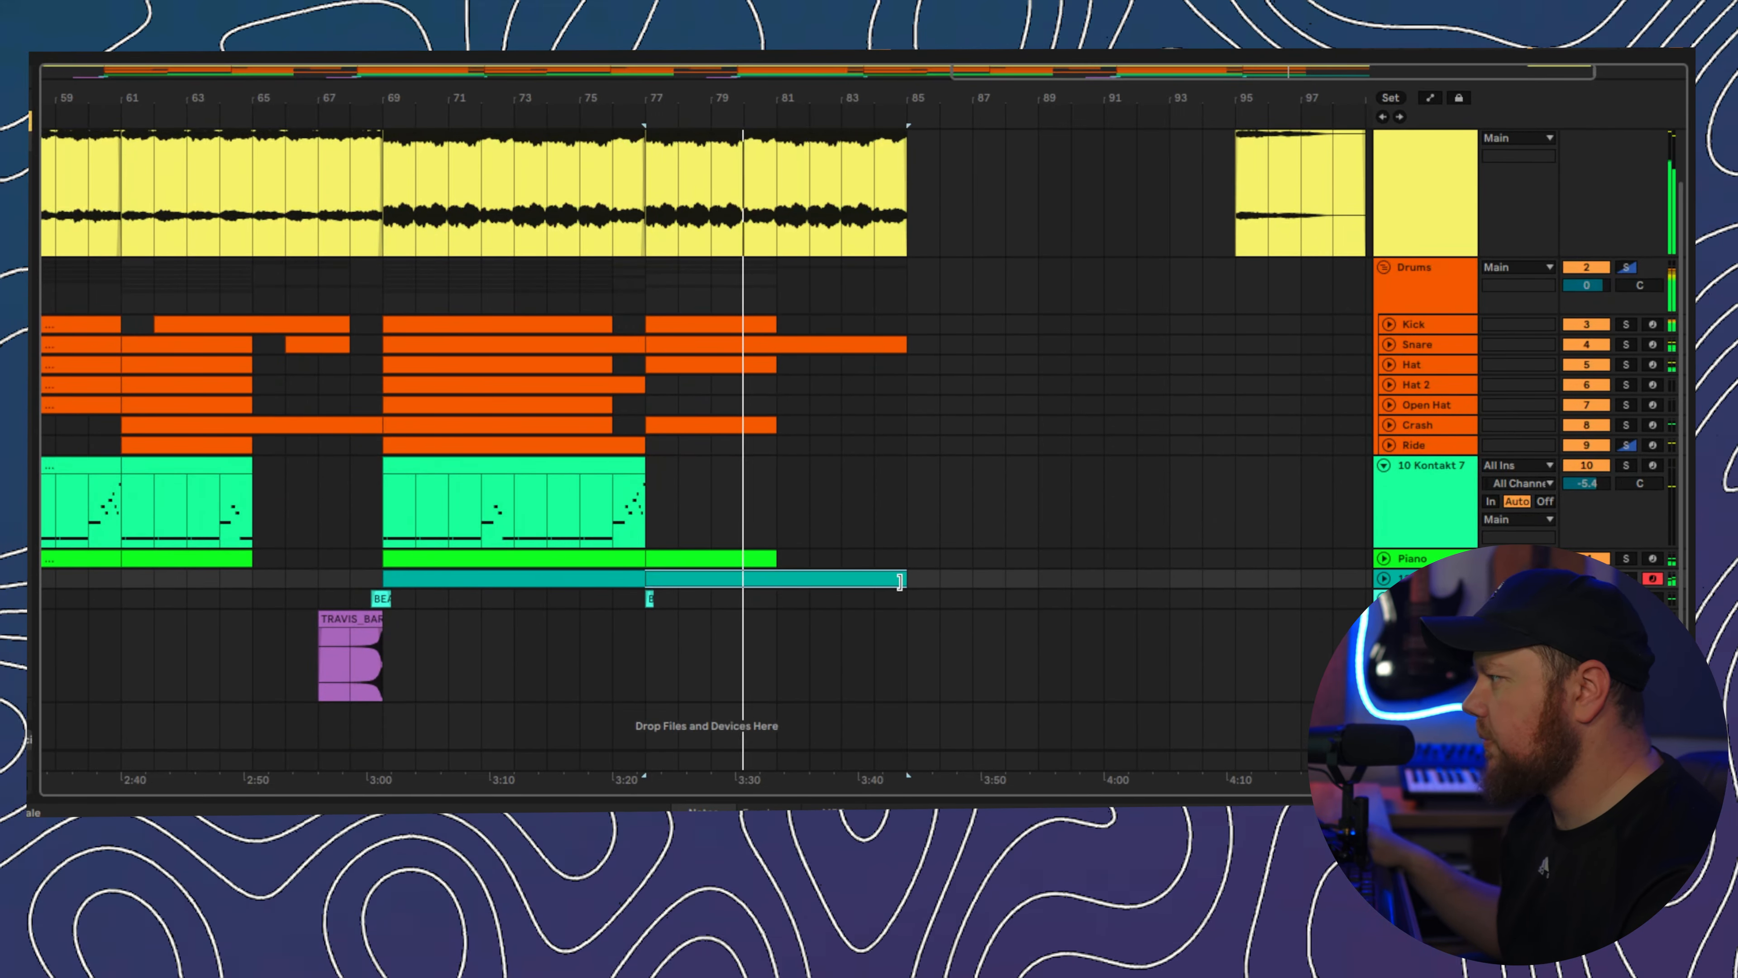
drag(900, 581, 777, 580)
scroll(886, 606, up, 2)
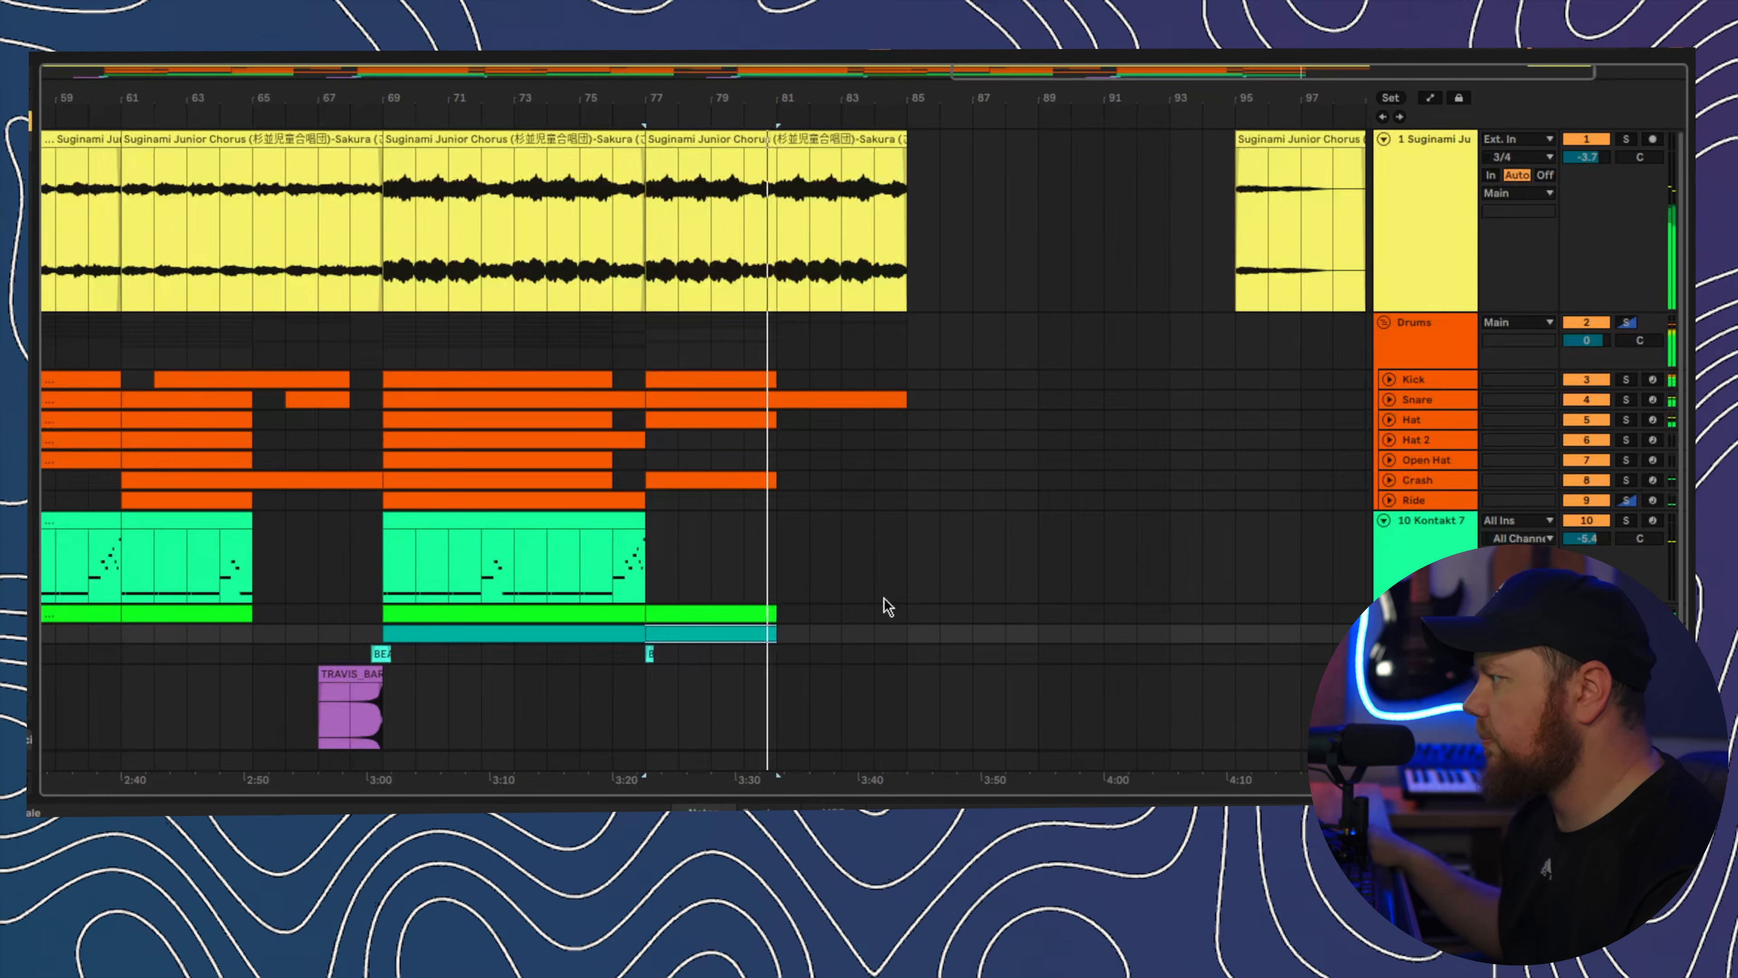